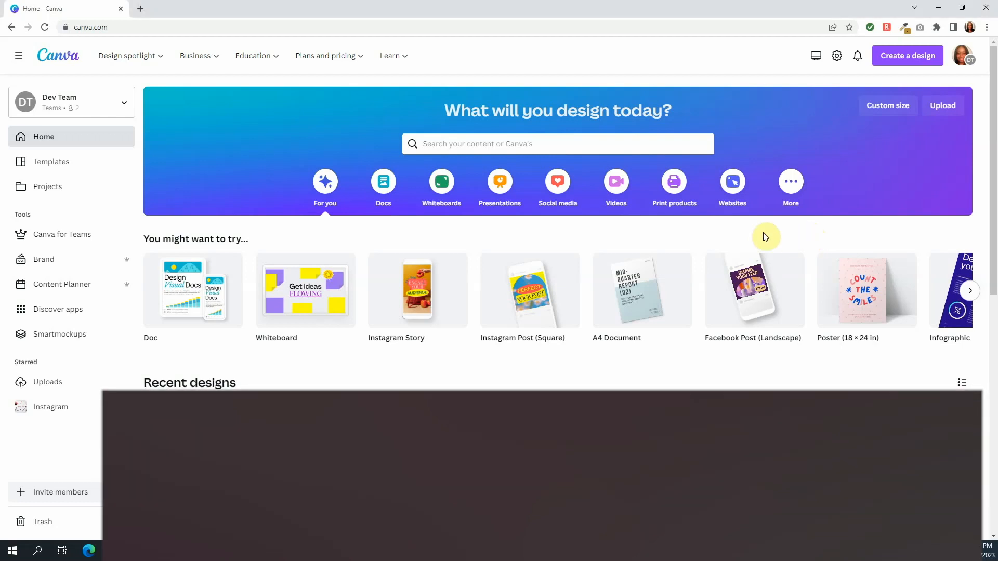
Search for YouTube video intro templates and open the "Modern Golden Intro video" template for customization.
{"action": "left_click", "coordinate": [518, 143]}
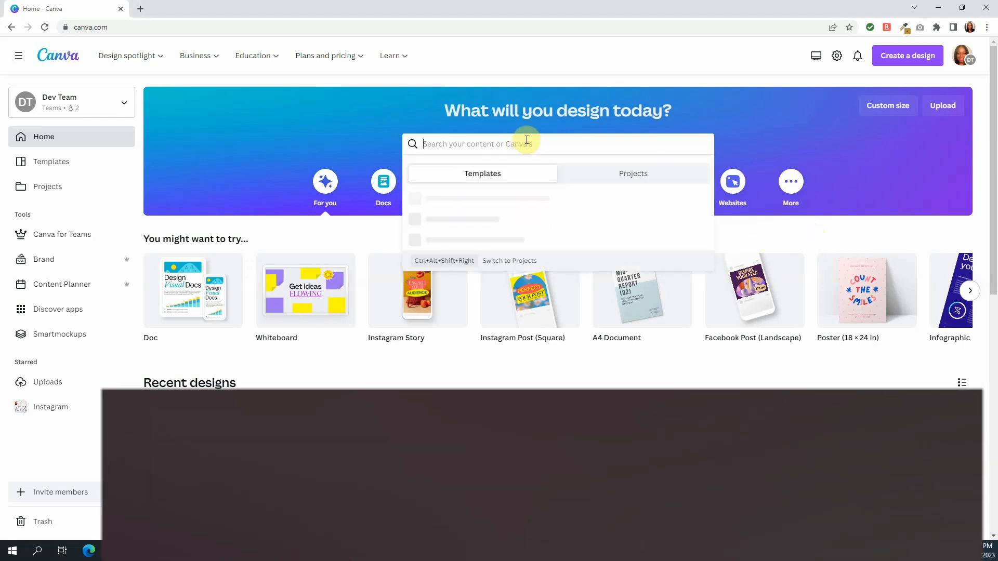
{"action": "type", "text": "youtube"}
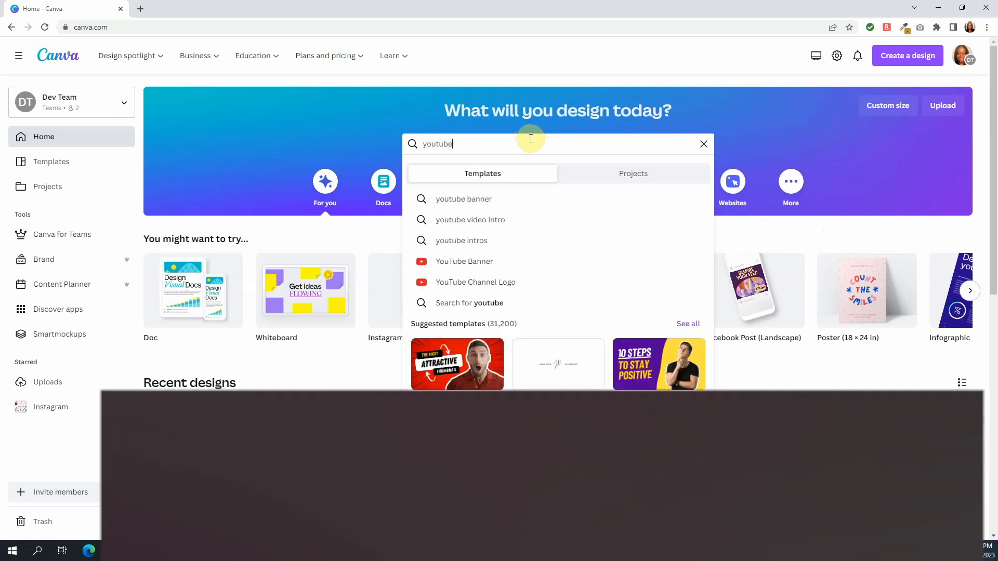
{"action": "left_click", "coordinate": [478, 219]}
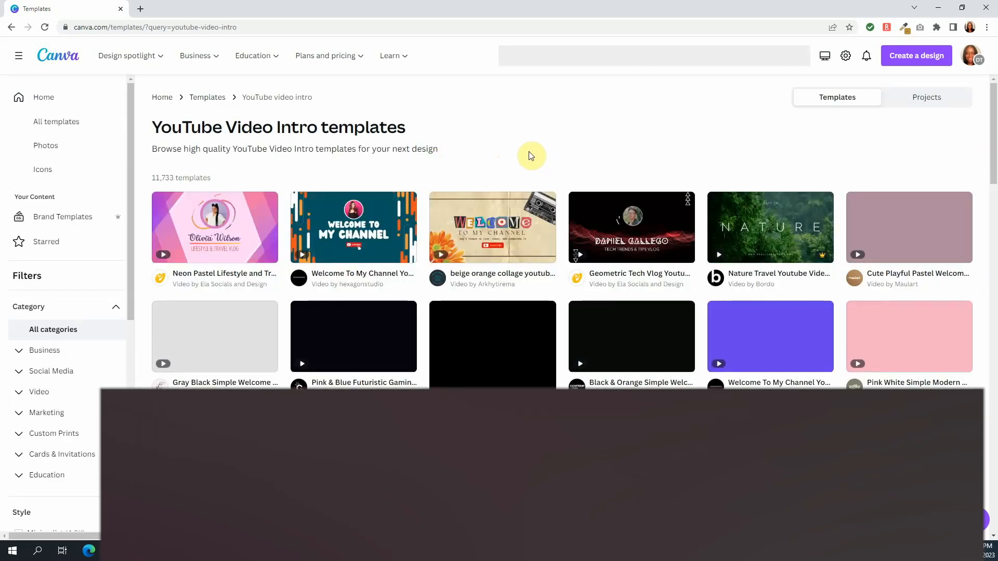
{"action": "scroll", "coordinate": [541, 139], "scroll_direction": "down", "scroll_amount": 8}
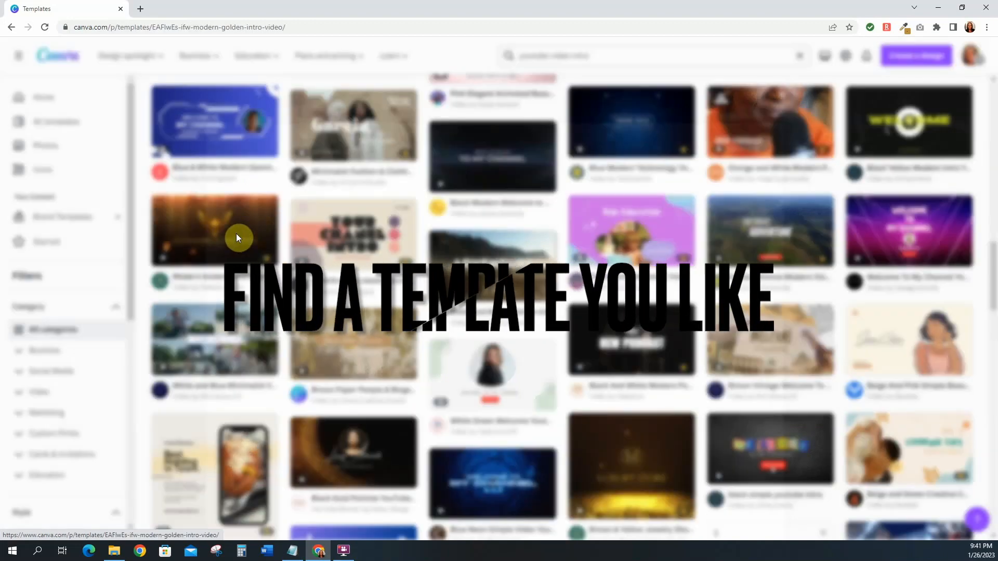
{"action": "left_click", "coordinate": [236, 239]}
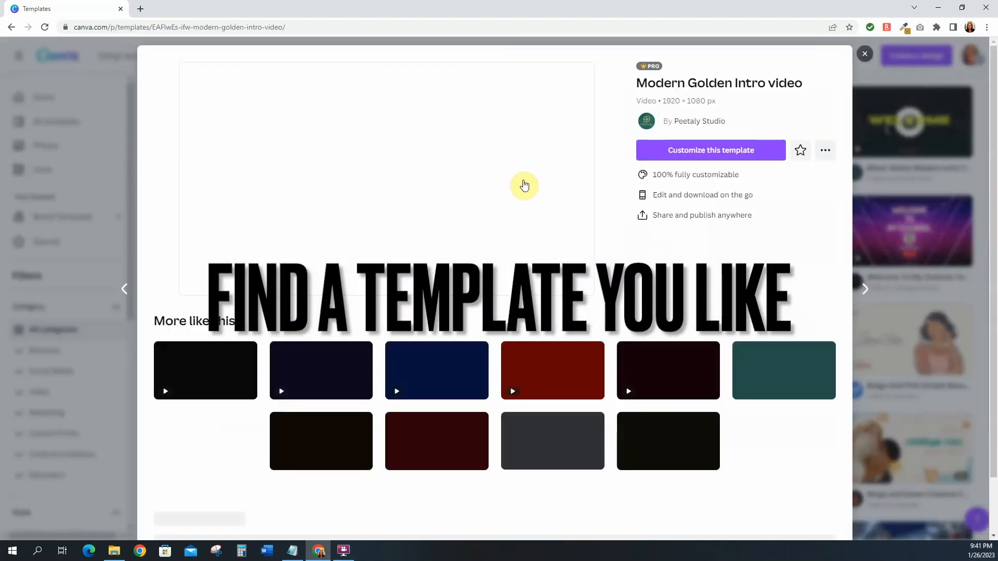
{"action": "left_click", "coordinate": [680, 150]}
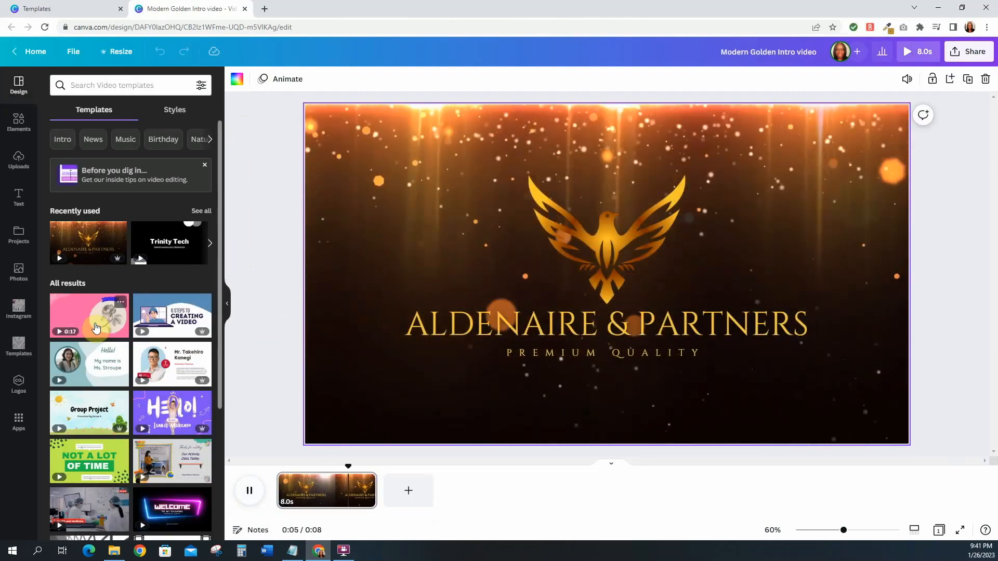
Try the pink and purple "Lifestyle & Travel Vlog" template on the video page.
{"action": "scroll", "coordinate": [119, 350], "scroll_direction": "down", "scroll_amount": 4}
{"action": "scroll", "coordinate": [119, 350], "scroll_direction": "down", "scroll_amount": 10}
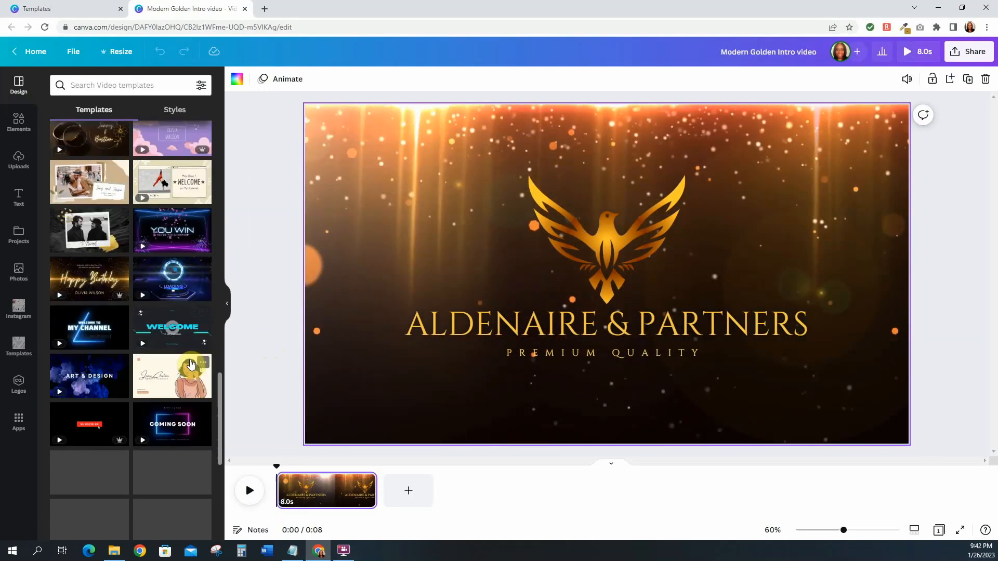
{"action": "left_click", "coordinate": [191, 365]}
Try the "Day in my life" template, followed by the "Black Gold Luxury Wedding Invitation Video" template, on the page.
{"action": "scroll", "coordinate": [177, 366], "scroll_direction": "down", "scroll_amount": 5}
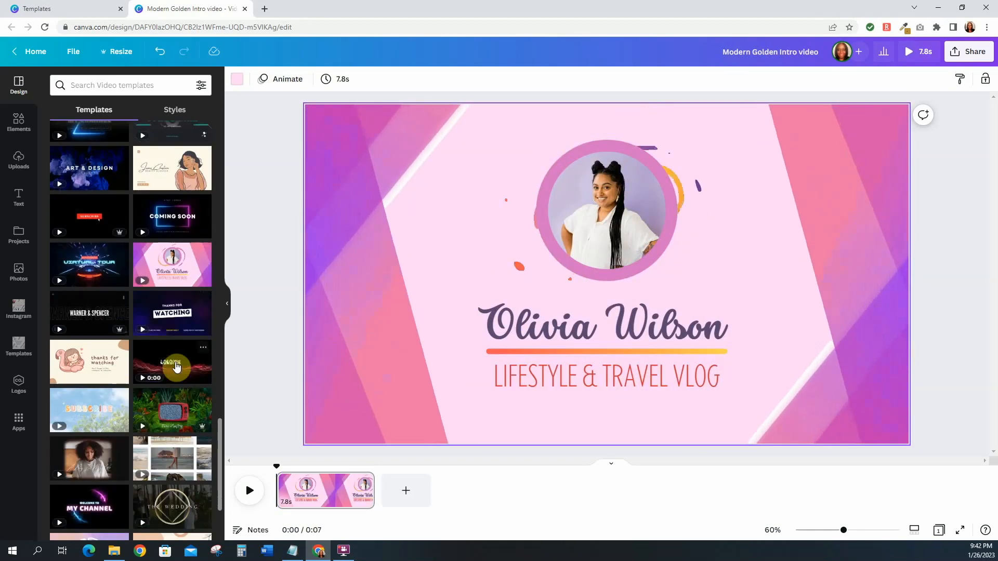
{"action": "scroll", "coordinate": [176, 367], "scroll_direction": "down", "scroll_amount": 3}
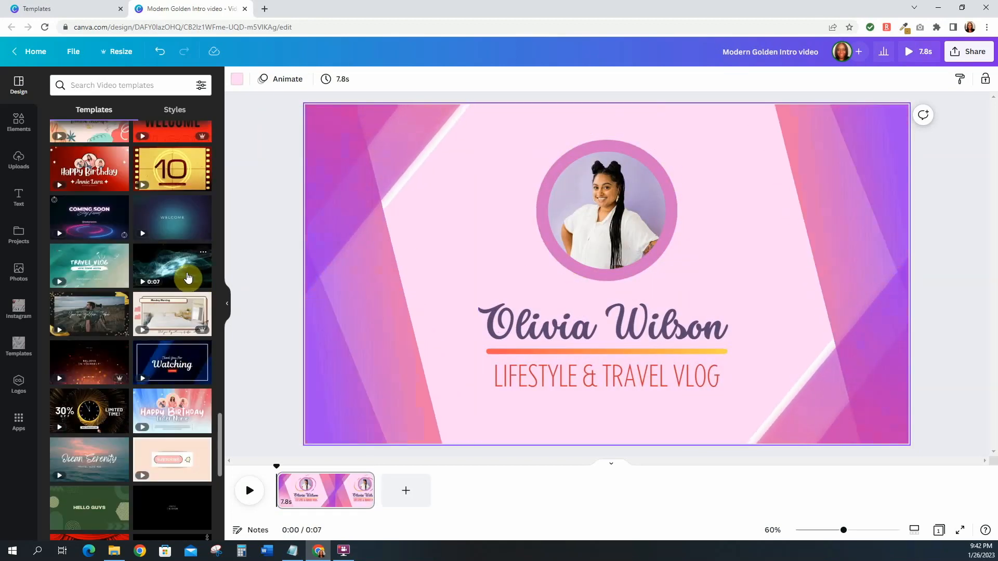
{"action": "scroll", "coordinate": [188, 277], "scroll_direction": "down", "scroll_amount": 5}
{"action": "scroll", "coordinate": [188, 277], "scroll_direction": "down", "scroll_amount": 10}
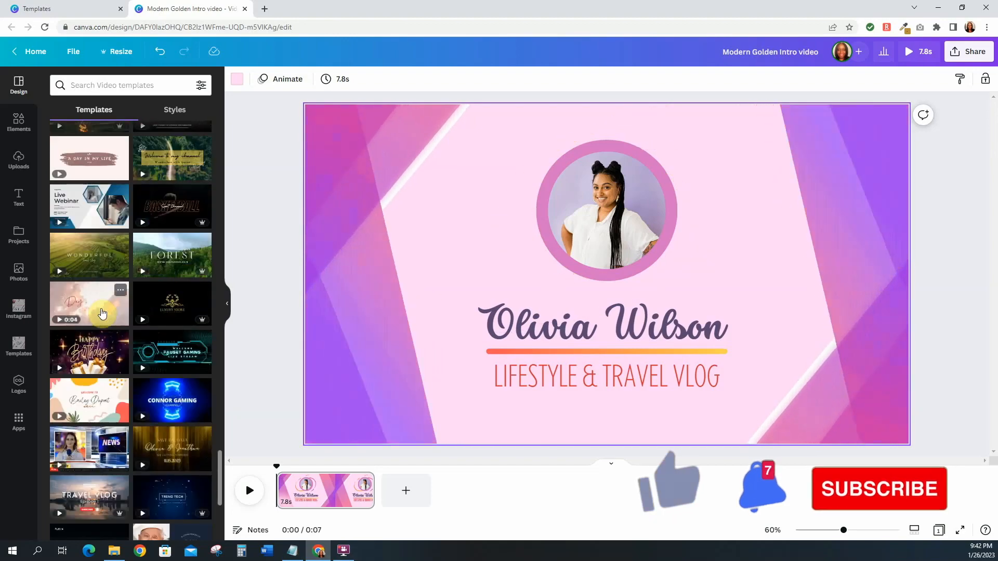
{"action": "left_click", "coordinate": [102, 313]}
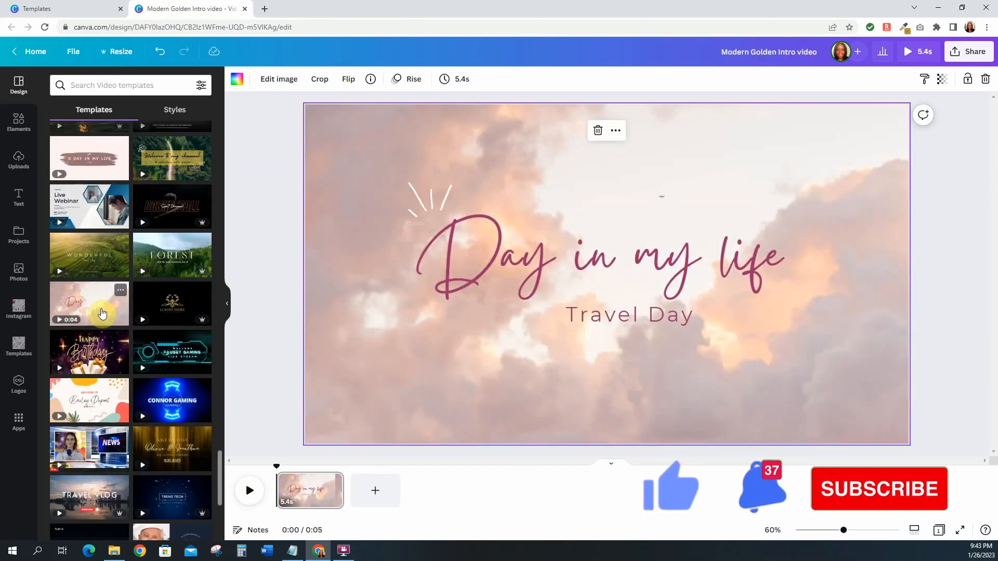
{"action": "left_click", "coordinate": [172, 448]}
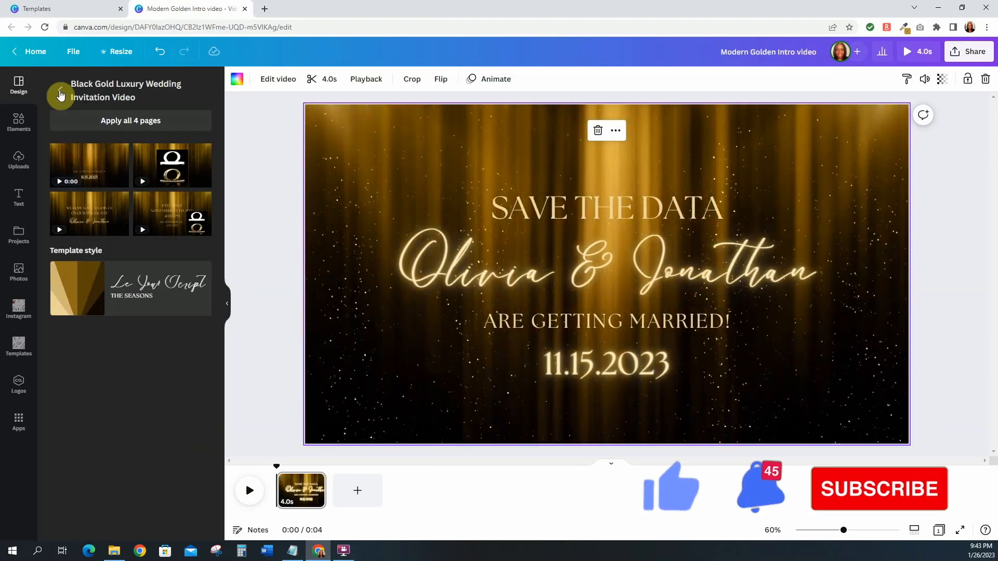
{"action": "left_click", "coordinate": [46, 96]}
Try the "New Awesome Photo Collection" collage template on the video page.
{"action": "scroll", "coordinate": [125, 324], "scroll_direction": "down", "scroll_amount": 15}
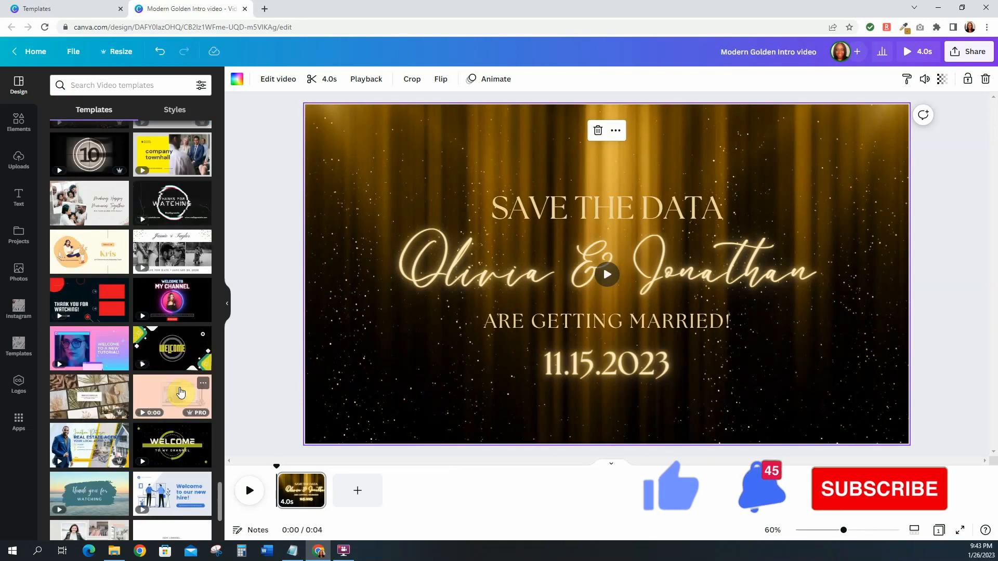
{"action": "left_click", "coordinate": [89, 163]}
{"action": "left_click", "coordinate": [60, 91]}
{"action": "left_click", "coordinate": [96, 225]}
{"action": "left_click", "coordinate": [90, 180]}
{"action": "left_click", "coordinate": [175, 193]}
{"action": "left_click", "coordinate": [61, 97]}
Open the "Tribute Video in Black Gold Celegoldbration Style" template and apply its Happy Birthday page.
{"action": "scroll", "coordinate": [139, 302], "scroll_direction": "down", "scroll_amount": 15}
{"action": "scroll", "coordinate": [140, 302], "scroll_direction": "down", "scroll_amount": 10}
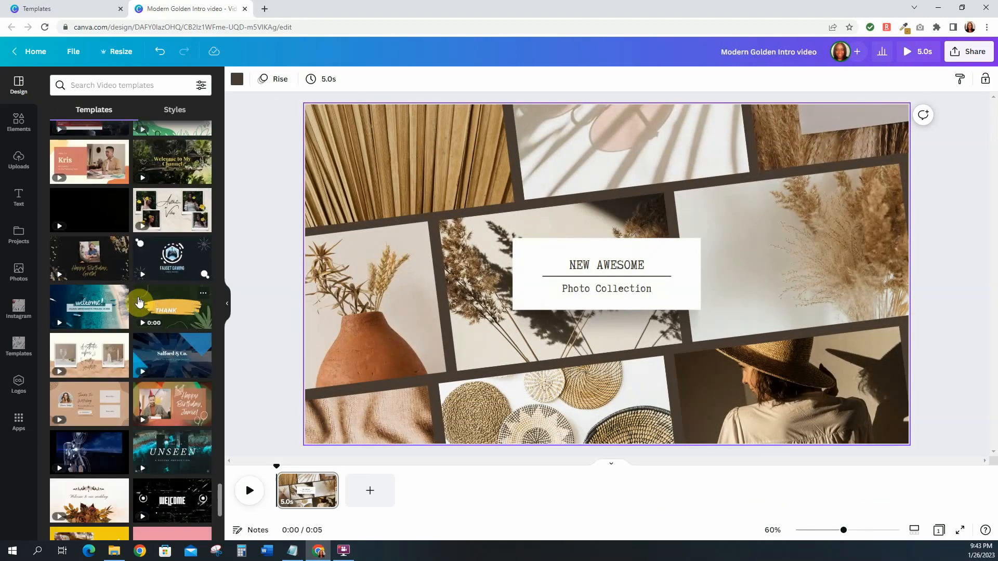
{"action": "left_click", "coordinate": [95, 257]}
{"action": "left_click", "coordinate": [89, 166]}
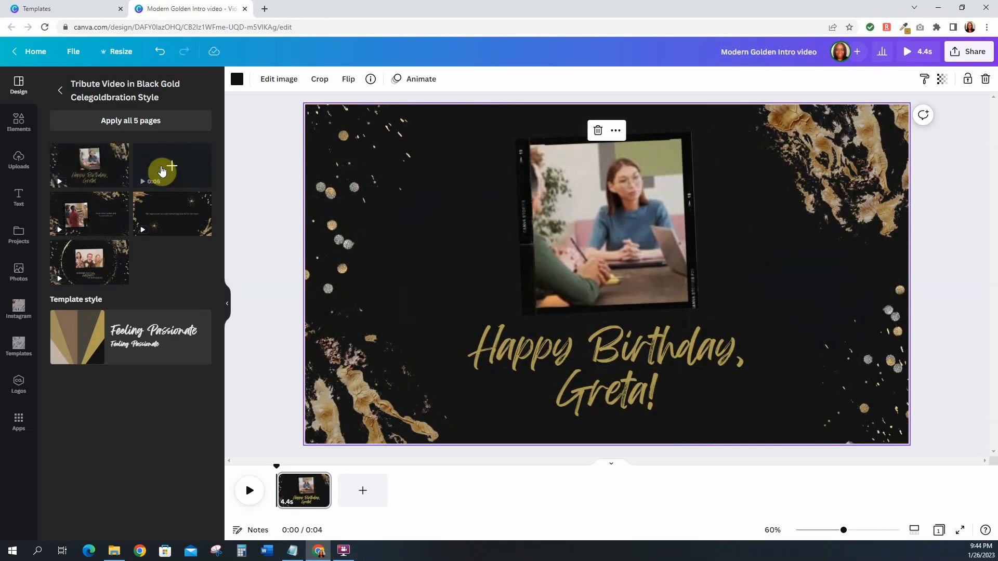
Try the tribute template's other pages and apply the "Wishing you the happiest of birthdays!" page.
{"action": "left_click", "coordinate": [161, 169]}
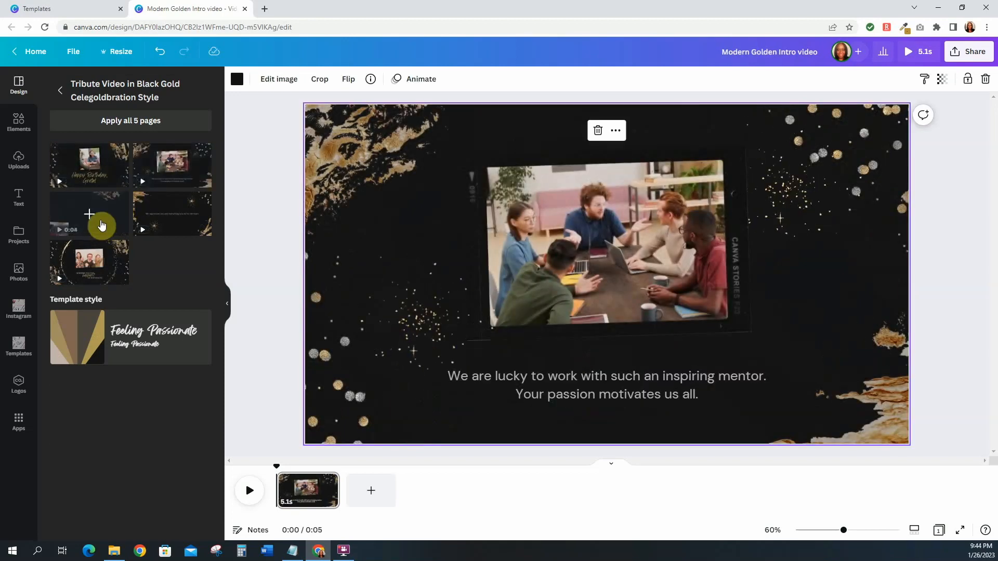
{"action": "left_click", "coordinate": [104, 225]}
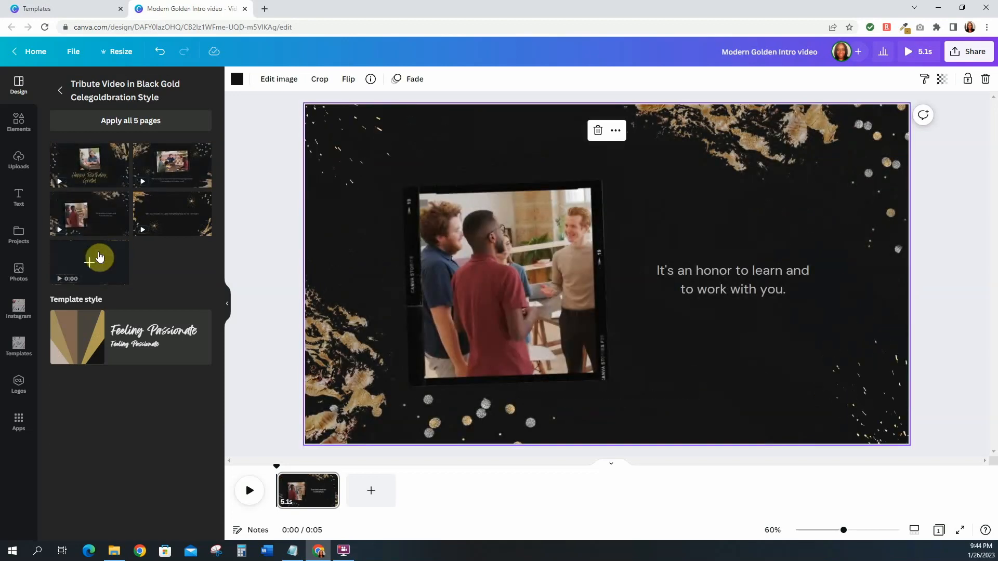
{"action": "left_click", "coordinate": [98, 257]}
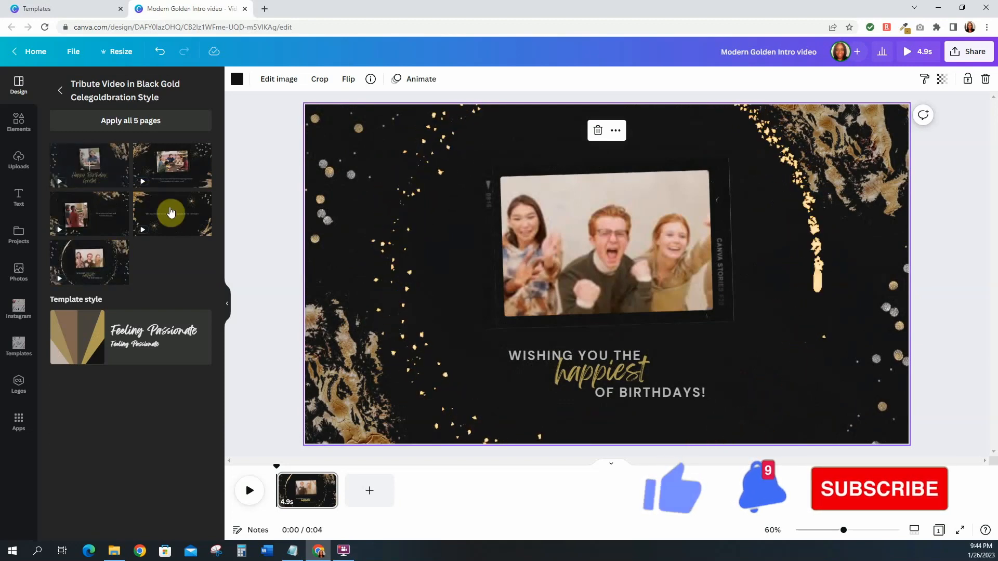
{"action": "left_click", "coordinate": [172, 218]}
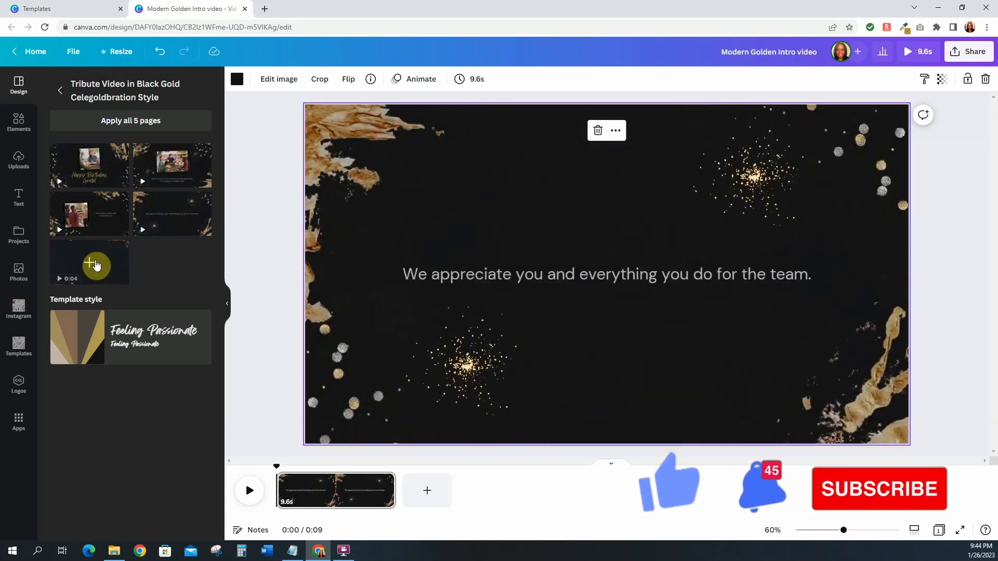
{"action": "left_click", "coordinate": [96, 262]}
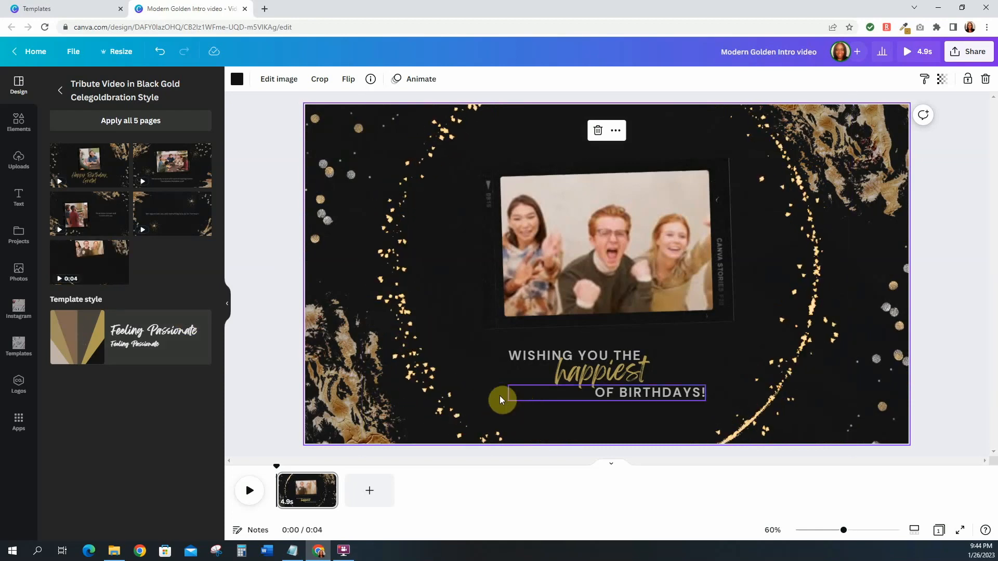
Play the group video inside the photo frame.
{"action": "left_click", "coordinate": [571, 241]}
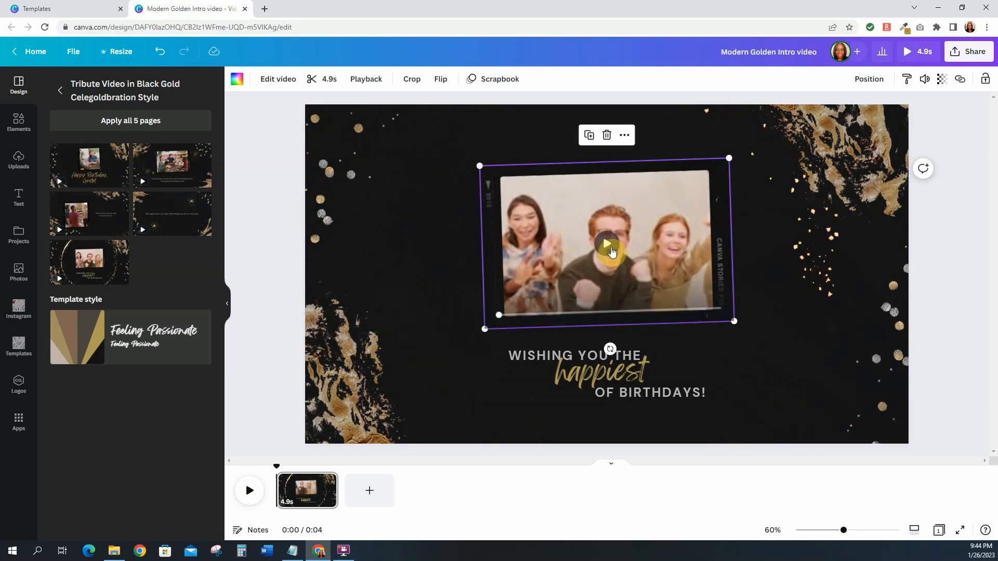
{"action": "left_click", "coordinate": [608, 246]}
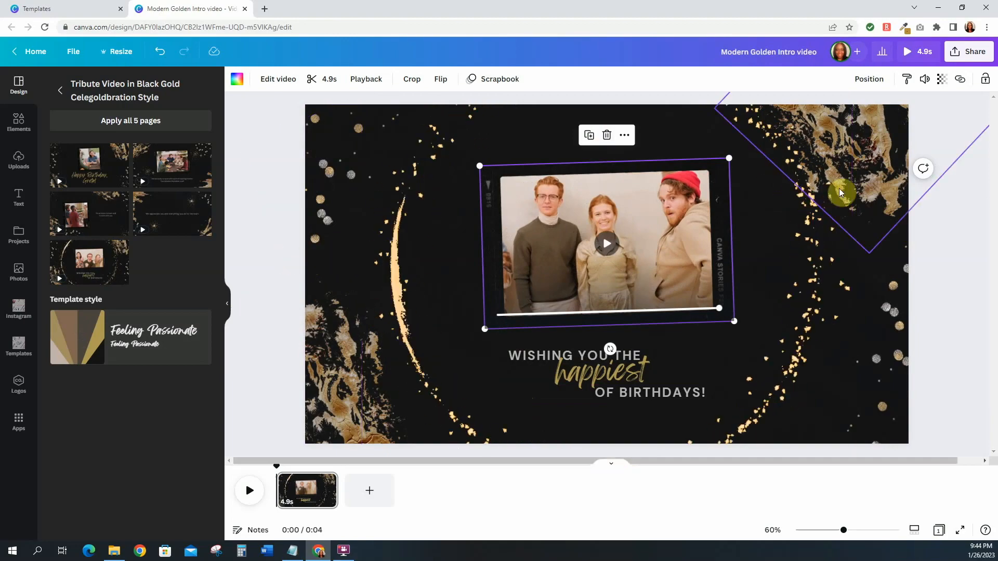
Try a pink page background darkened to #860053, and restore the black document color.
{"action": "left_click", "coordinate": [430, 390]}
{"action": "left_click", "coordinate": [341, 253]}
{"action": "left_click", "coordinate": [236, 83]}
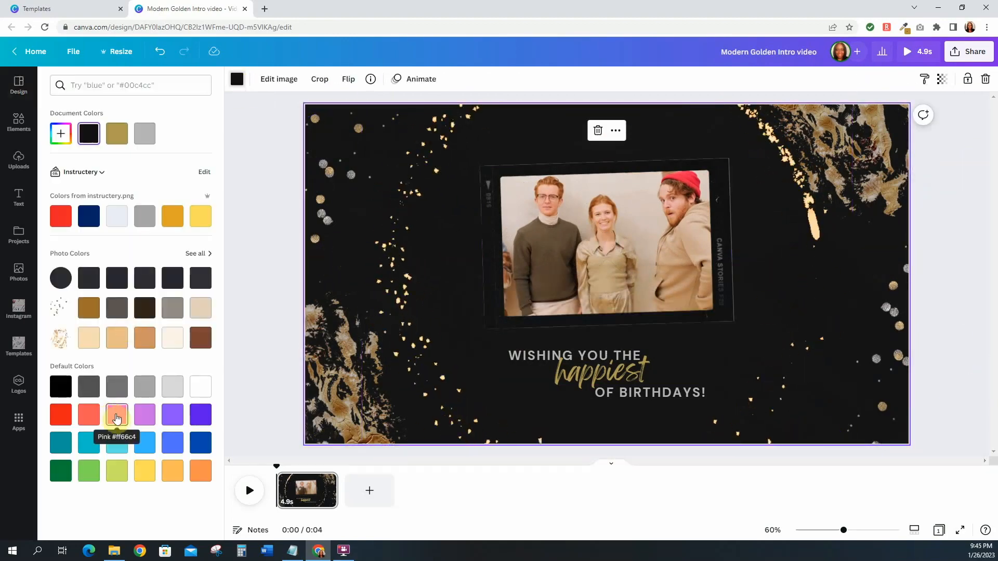
{"action": "left_click", "coordinate": [117, 414]}
{"action": "left_click", "coordinate": [61, 133]}
{"action": "mouse_move", "coordinate": [193, 165]}
{"action": "left_mouse_down"}
{"action": "mouse_move", "coordinate": [203, 190]}
{"action": "mouse_move", "coordinate": [151, 183]}
{"action": "mouse_move", "coordinate": [208, 195]}
{"action": "mouse_move", "coordinate": [208, 181]}
{"action": "mouse_move", "coordinate": [193, 185]}
{"action": "left_mouse_up"}
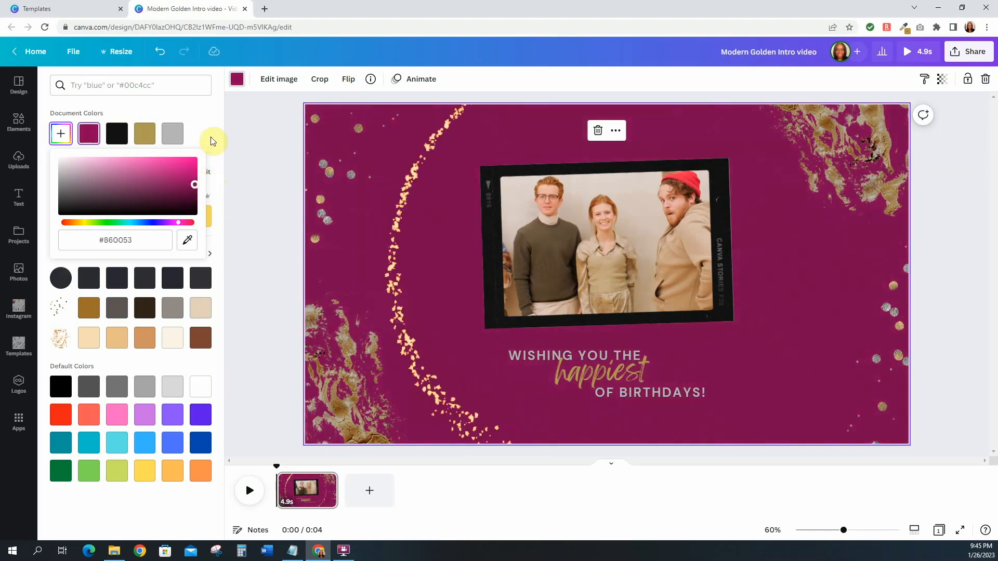
{"action": "left_click", "coordinate": [116, 133]}
Delete the group video and its photo frame from the page.
{"action": "left_click", "coordinate": [570, 202]}
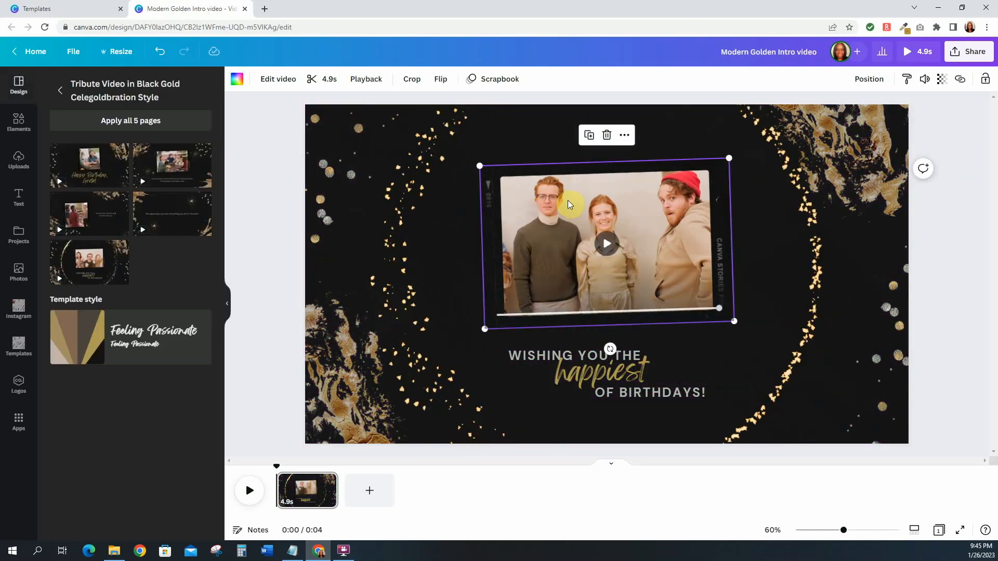
{"action": "left_click", "coordinate": [606, 137]}
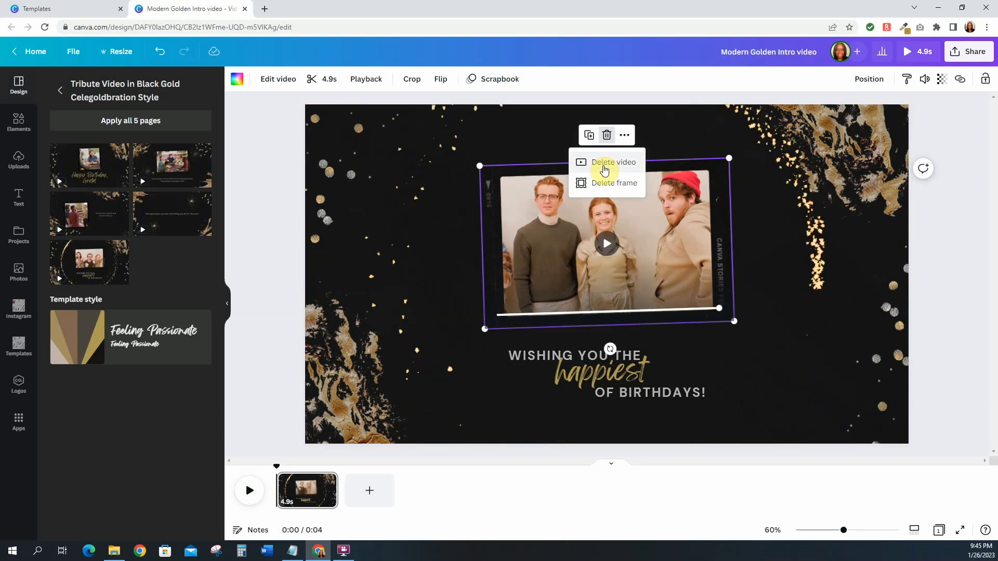
{"action": "left_click", "coordinate": [604, 165]}
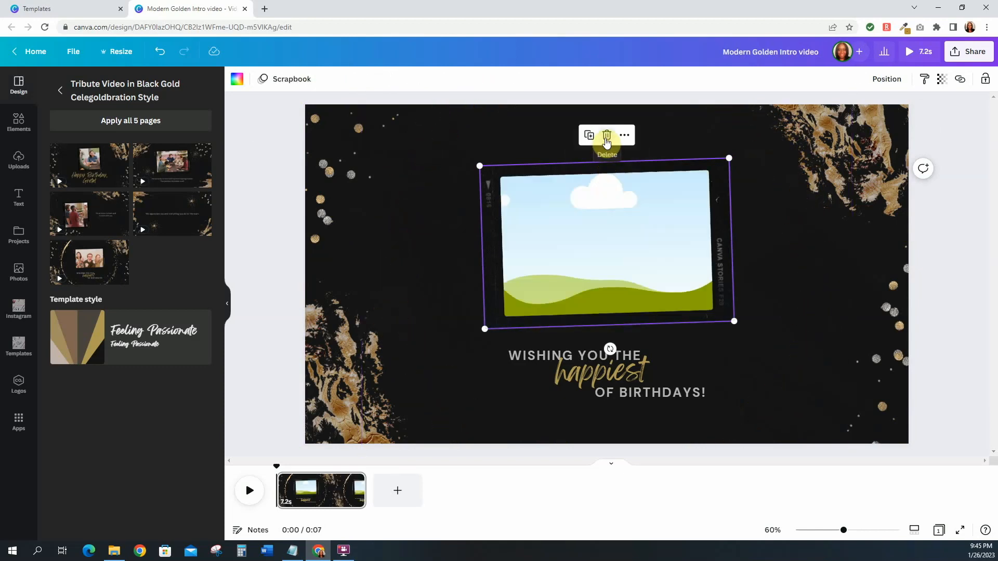
{"action": "left_click", "coordinate": [606, 140]}
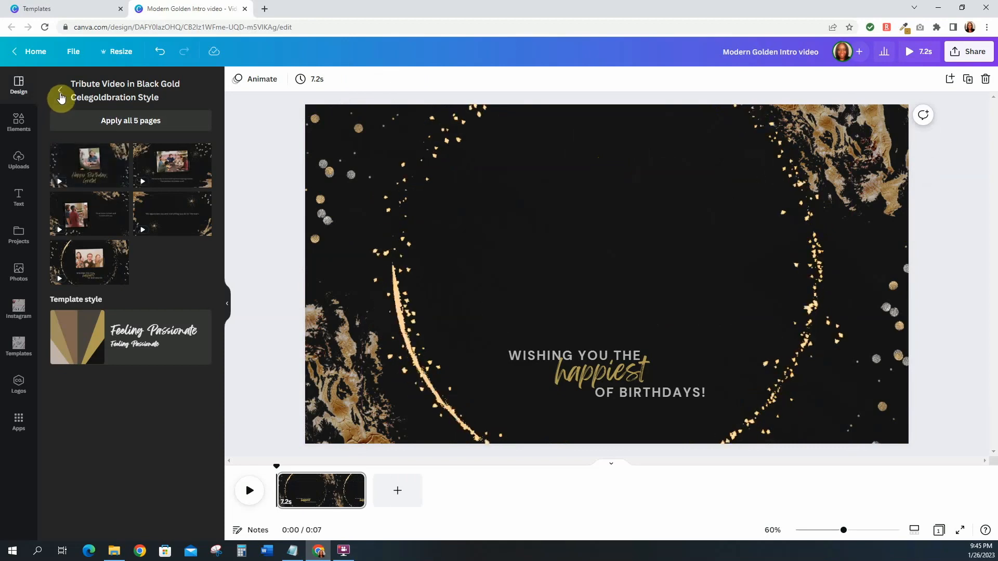
Add a circular frame to the page, centered above the birthday text.
{"action": "left_click", "coordinate": [61, 98]}
{"action": "left_click", "coordinate": [18, 124]}
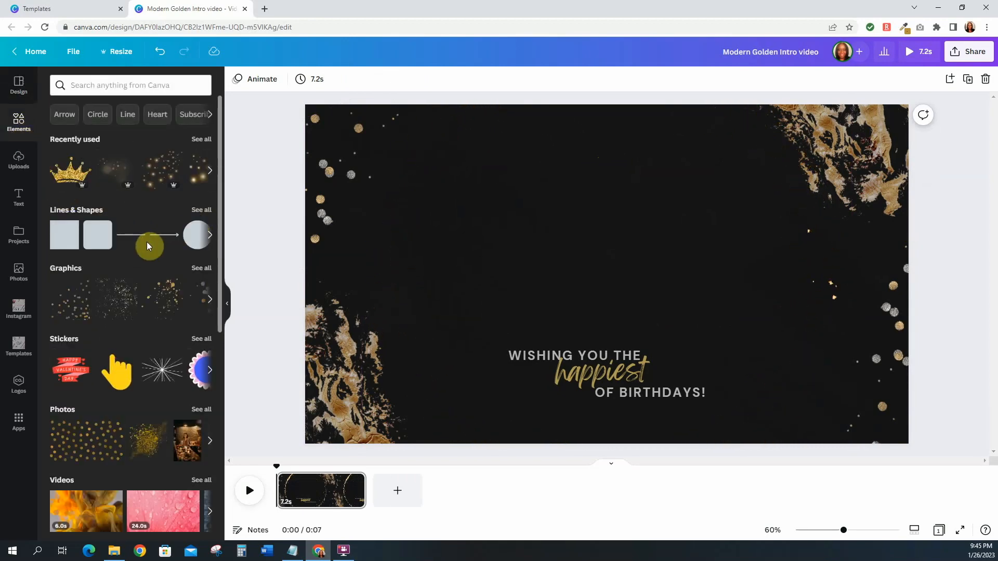
{"action": "scroll", "coordinate": [147, 246], "scroll_direction": "down", "scroll_amount": 8}
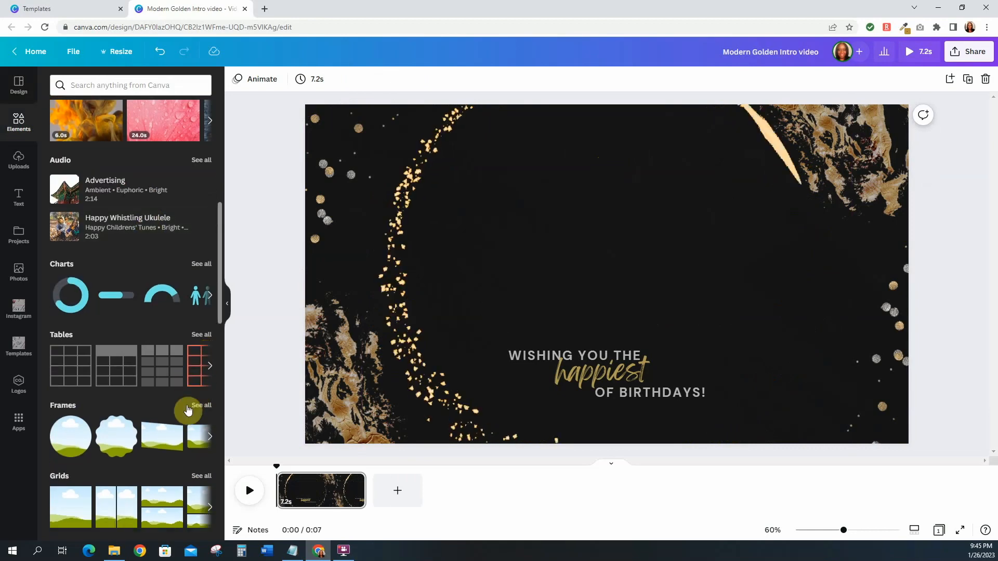
{"action": "left_click", "coordinate": [70, 435]}
{"action": "left_click_drag", "start_coordinate": [607, 267], "coordinate": [608, 228]}
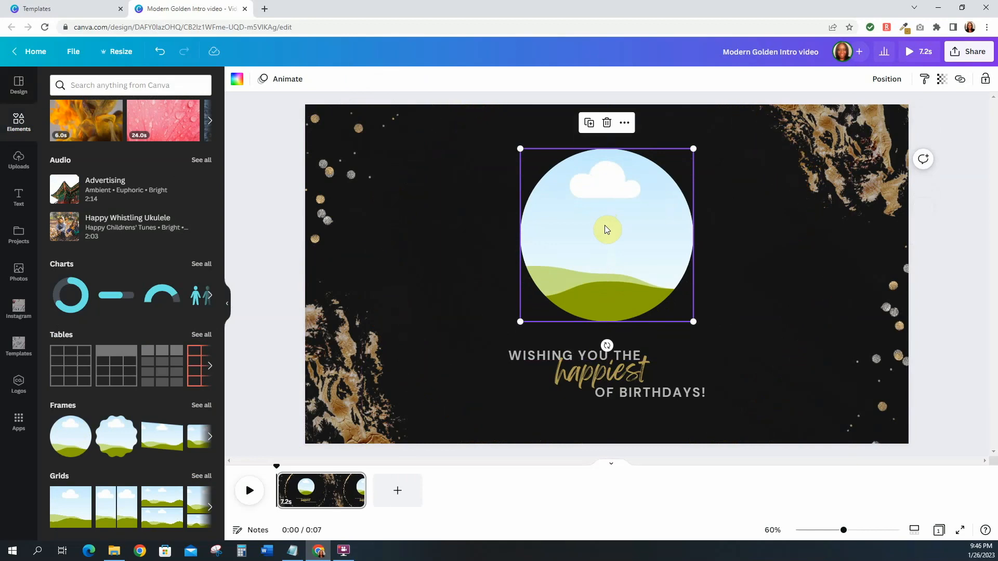
{"action": "left_click_drag", "start_coordinate": [625, 216], "coordinate": [608, 212]}
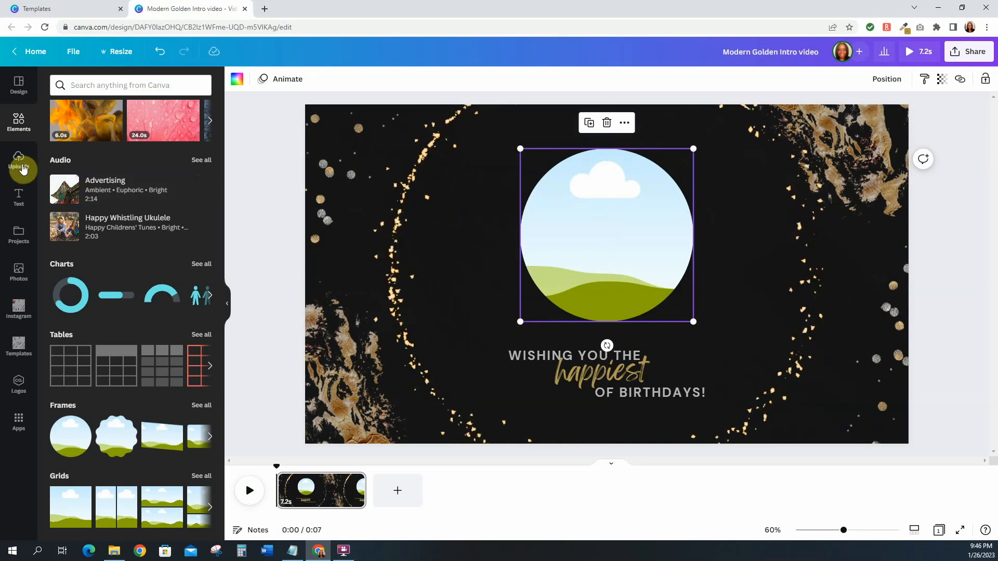
Fill the circular frame with the uploaded portrait image that has a pink background.
{"action": "left_click", "coordinate": [19, 160]}
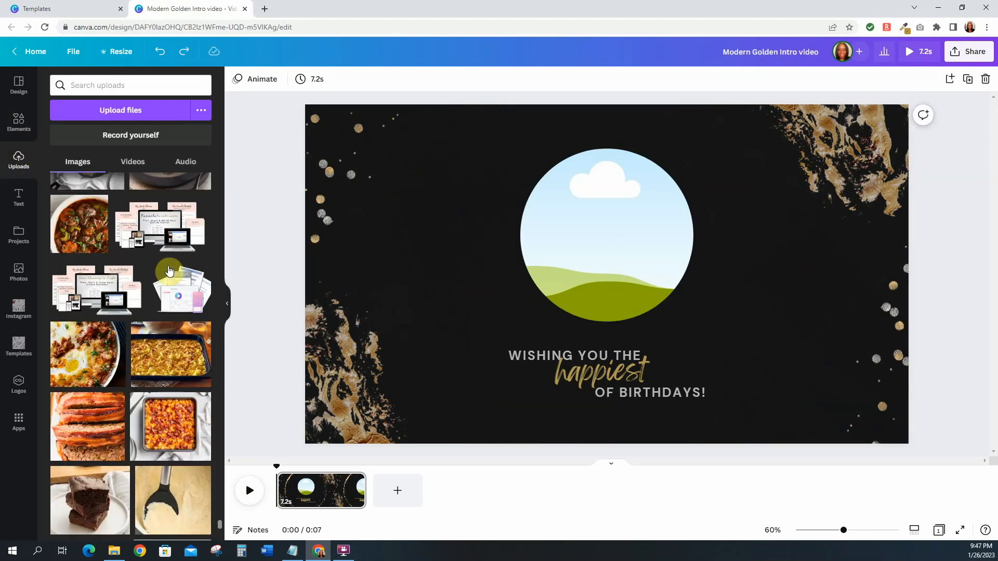
{"action": "scroll", "coordinate": [169, 270], "scroll_direction": "down", "scroll_amount": 6}
{"action": "scroll", "coordinate": [133, 271], "scroll_direction": "up", "scroll_amount": 1}
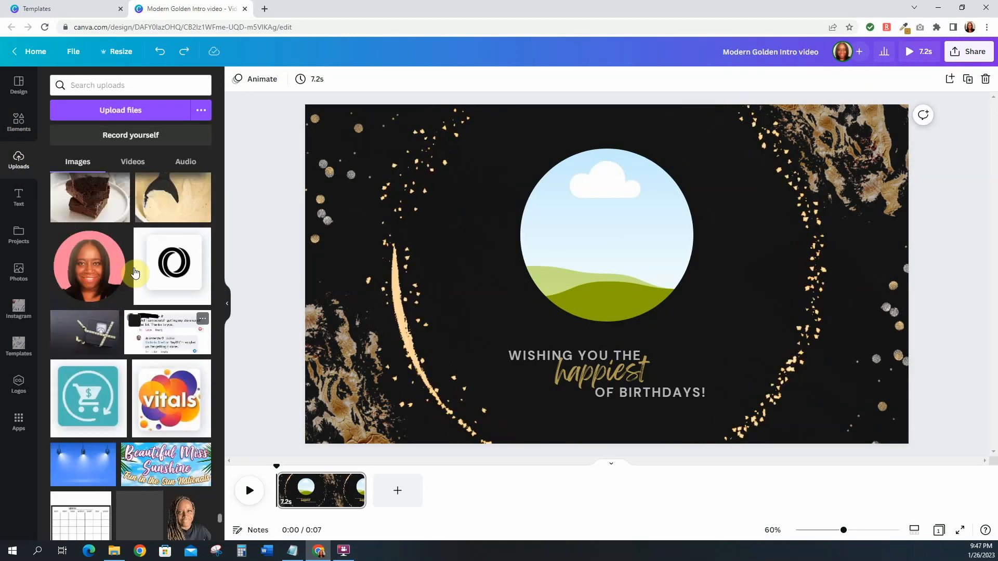
{"action": "left_click_drag", "start_coordinate": [86, 271], "coordinate": [577, 228]}
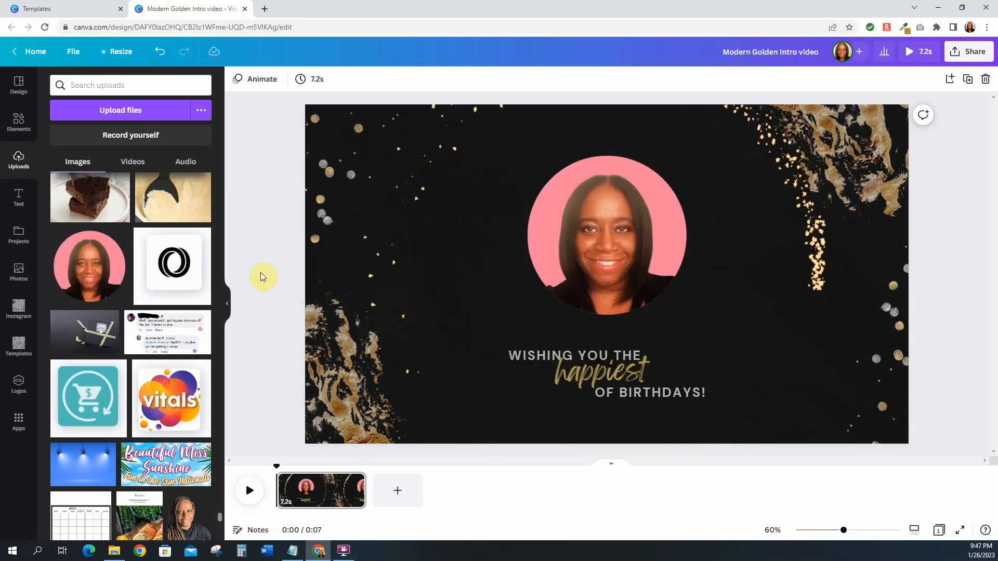
Delete the circular frame with the portrait from the page.
{"action": "left_click", "coordinate": [652, 229]}
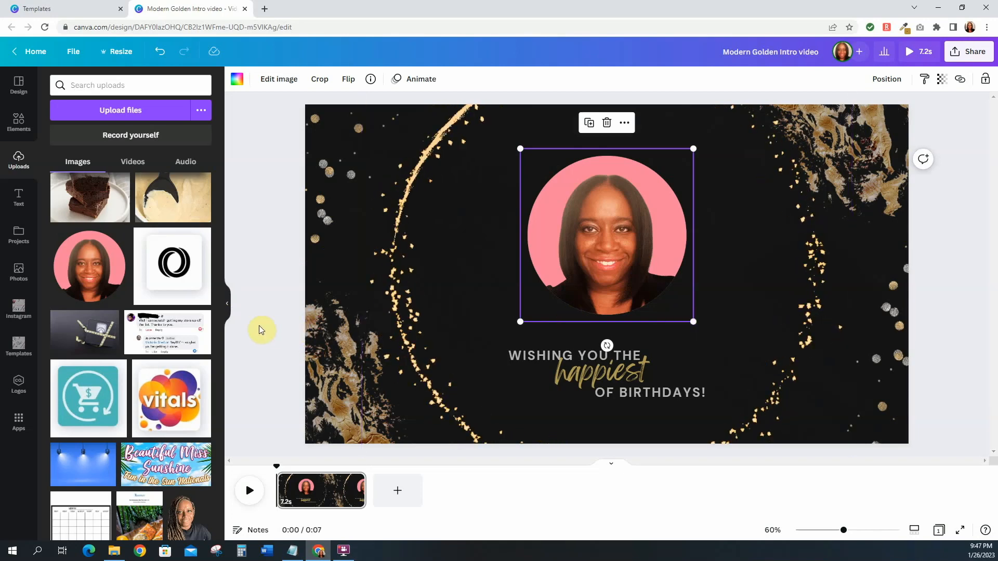
{"action": "left_click", "coordinate": [274, 289]}
{"action": "scroll", "coordinate": [179, 343], "scroll_direction": "down", "scroll_amount": 10}
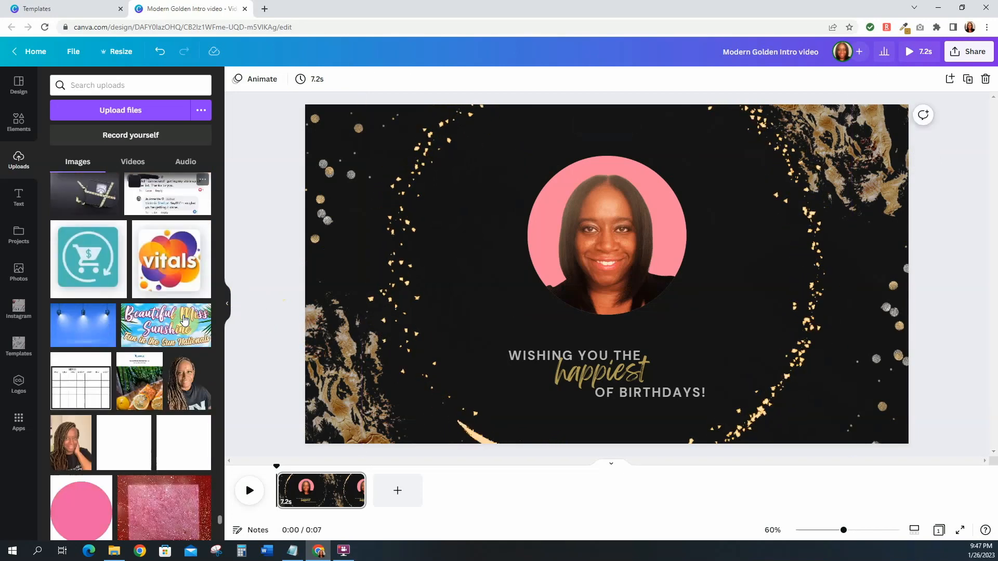
{"action": "scroll", "coordinate": [179, 343], "scroll_direction": "down", "scroll_amount": 2}
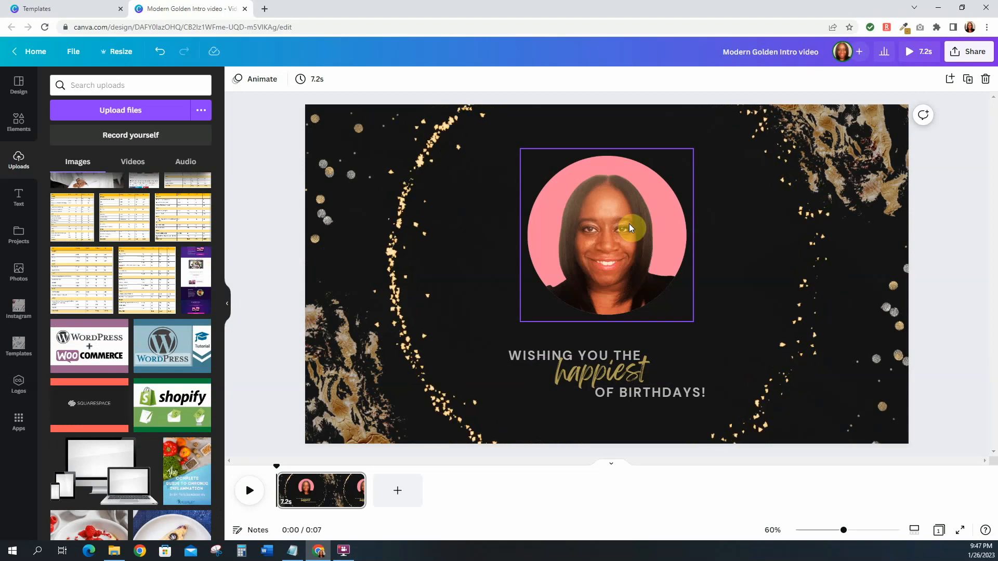
{"action": "left_click", "coordinate": [649, 232]}
{"action": "left_click", "coordinate": [605, 124]}
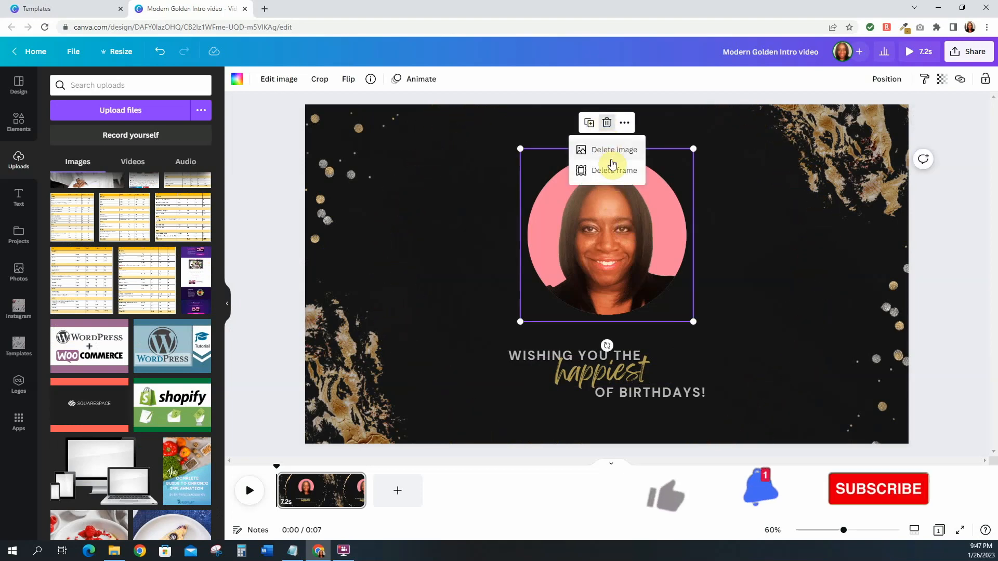
{"action": "left_click", "coordinate": [612, 174]}
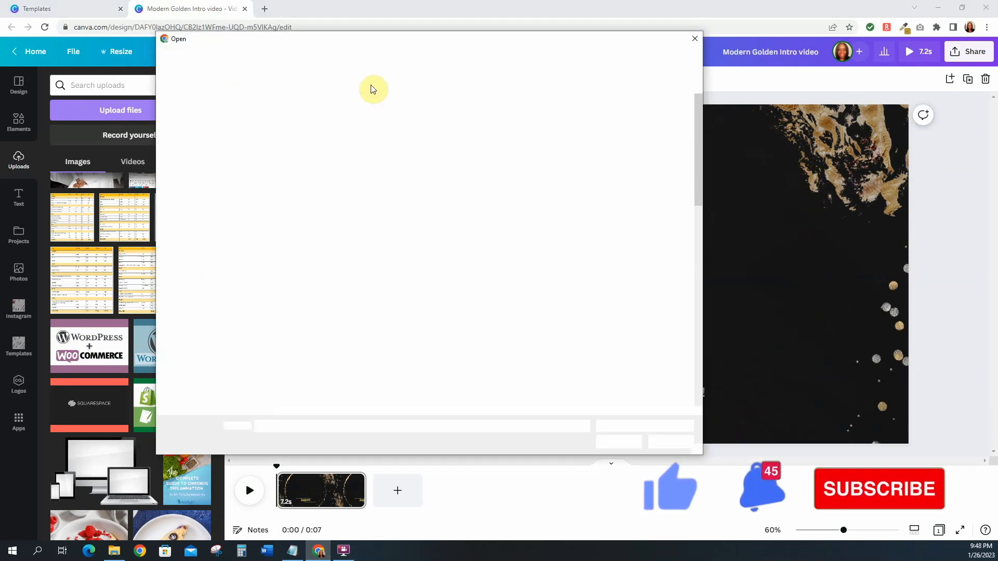
Upload the channel logo image with the white background and add it to the page.
{"action": "left_click_drag", "start_coordinate": [436, 42], "coordinate": [997, 152]}
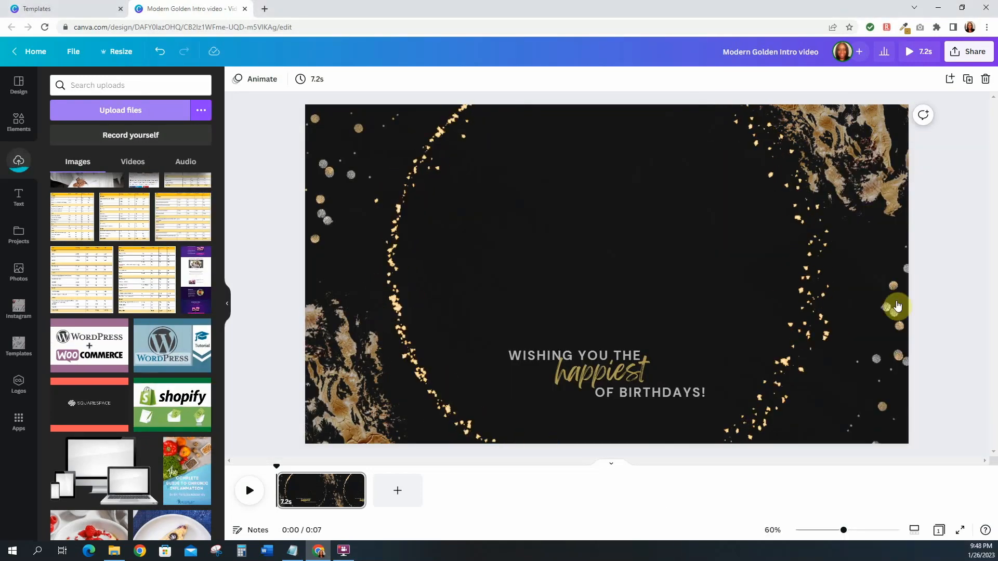
{"action": "left_click_drag", "start_coordinate": [217, 491], "coordinate": [213, 138]}
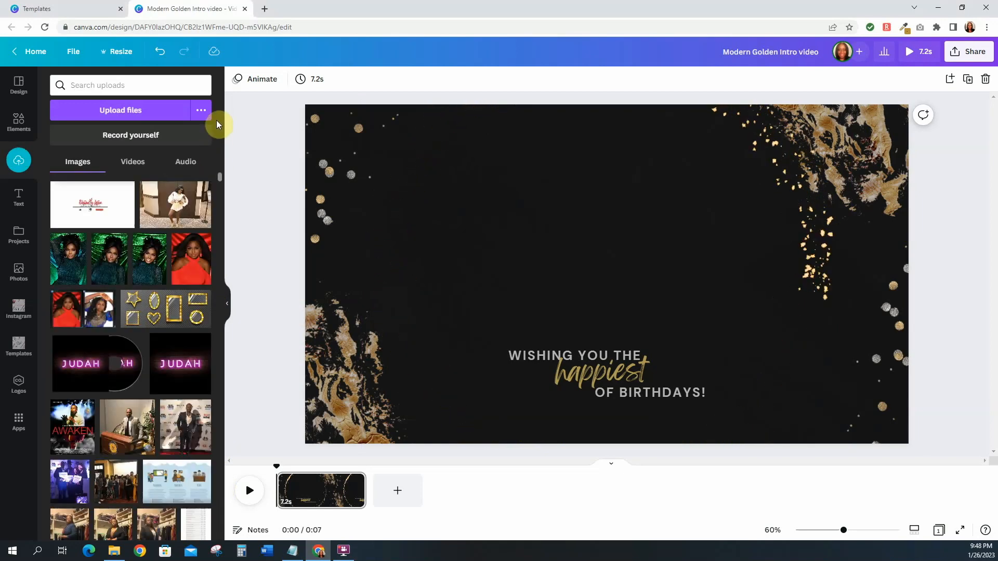
{"action": "left_click", "coordinate": [94, 207]}
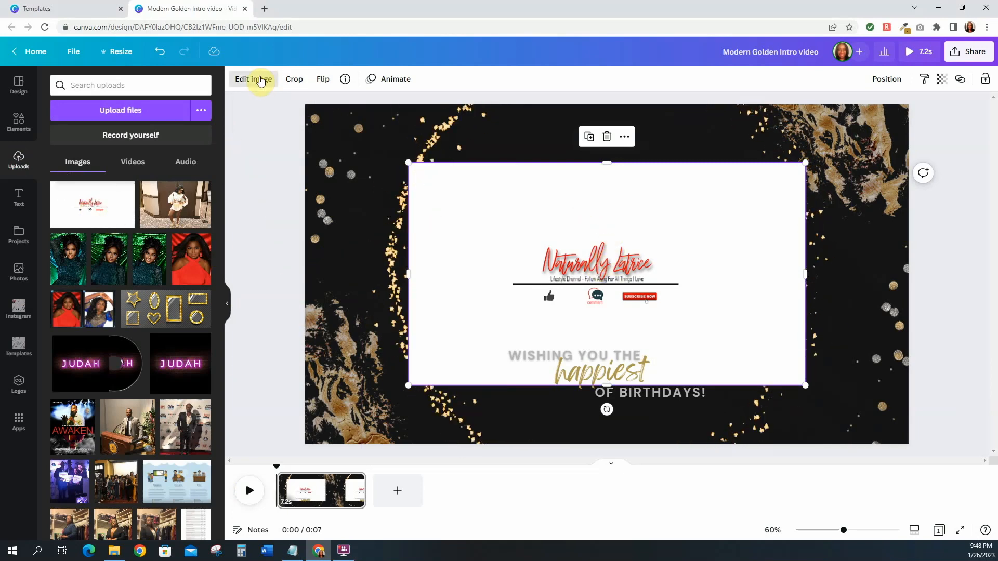
Remove the white background from the channel logo with the background remover.
{"action": "left_click", "coordinate": [261, 81]}
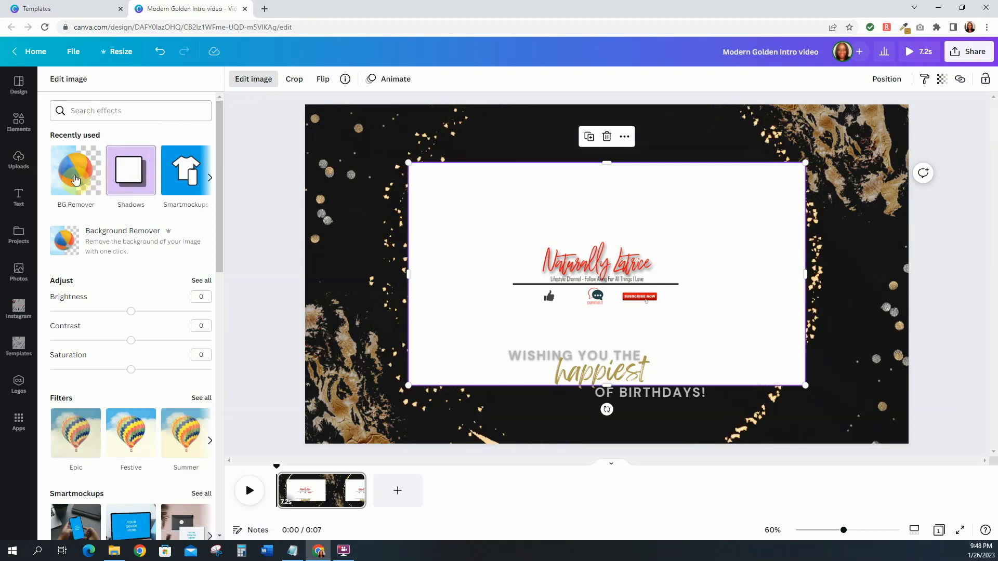
{"action": "left_click", "coordinate": [75, 179]}
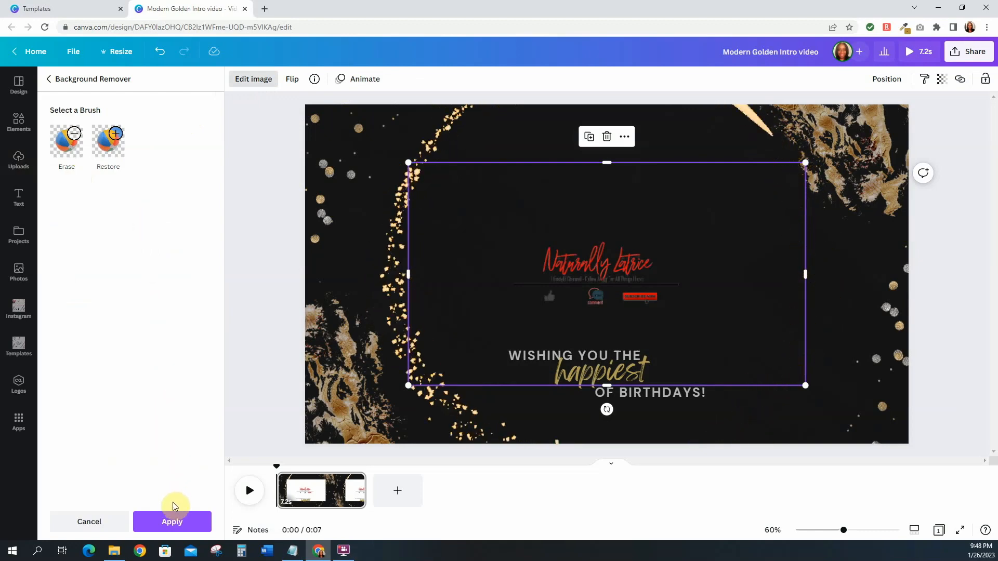
{"action": "left_click", "coordinate": [172, 524]}
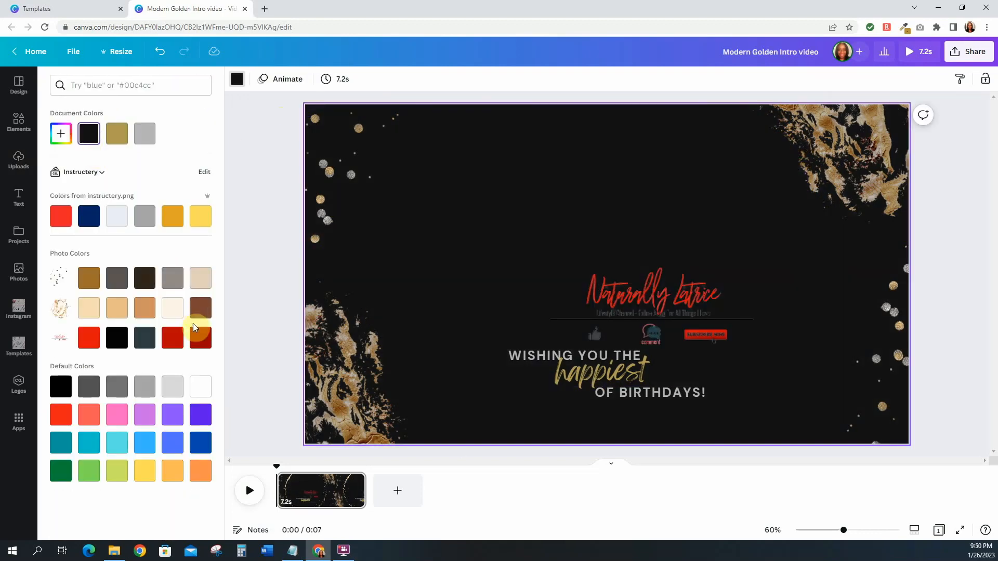
Set the page background to white and enlarge the channel logo to span the whole page.
{"action": "left_click", "coordinate": [203, 392]}
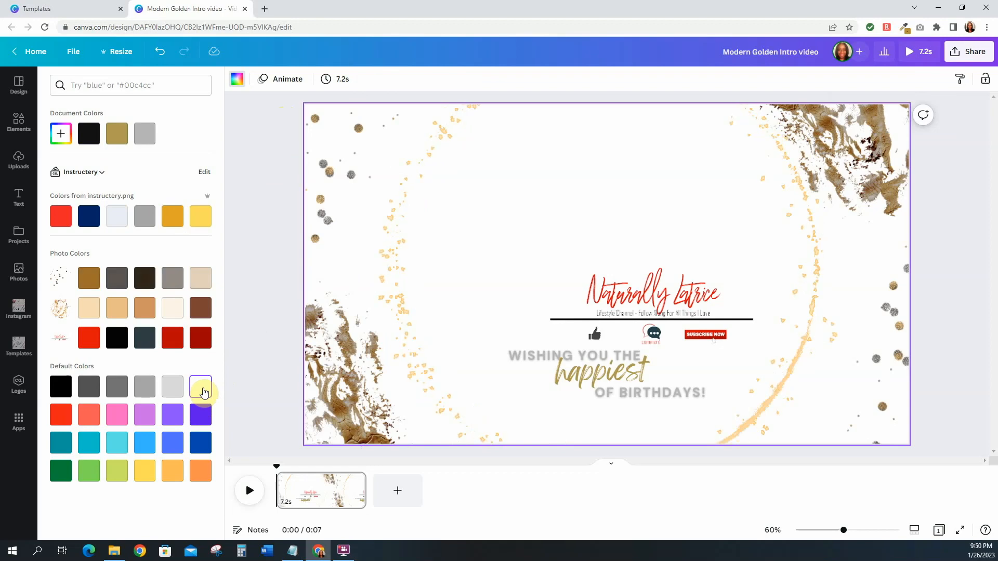
{"action": "left_click_drag", "start_coordinate": [649, 300], "coordinate": [537, 208]}
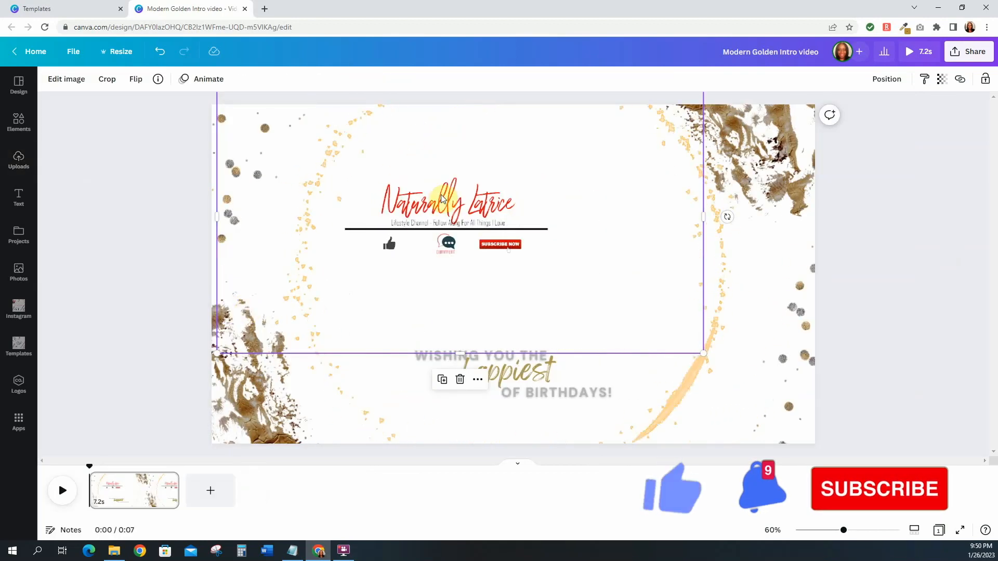
{"action": "left_click_drag", "start_coordinate": [738, 151], "coordinate": [813, 105]}
{"action": "left_click_drag", "start_coordinate": [274, 412], "coordinate": [211, 446]}
{"action": "left_click", "coordinate": [888, 248]}
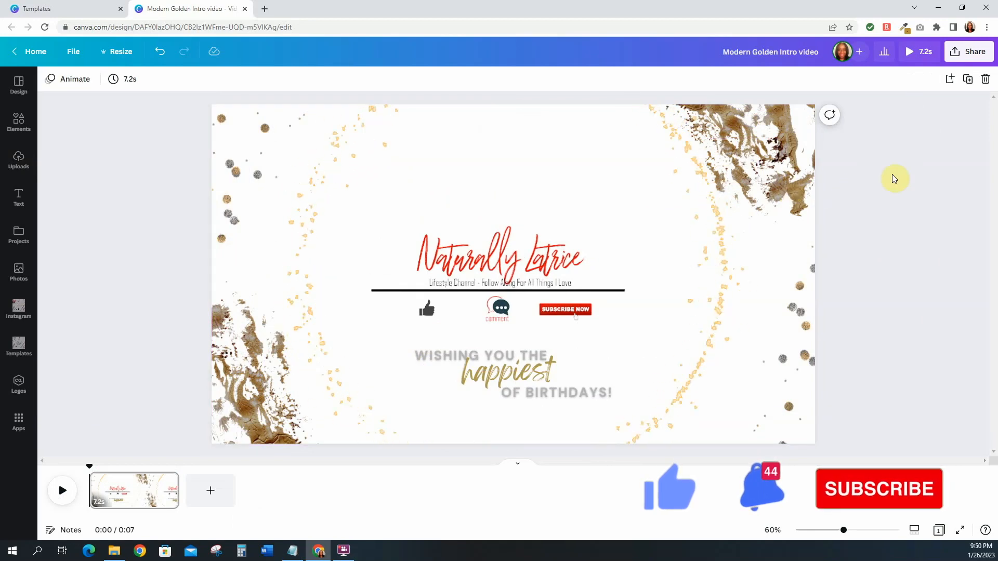
Undo the logo's enlargement and delete the background-removed logo from the page.
{"action": "left_click", "coordinate": [717, 286]}
{"action": "double_click", "coordinate": [472, 261]}
{"action": "left_click", "coordinate": [162, 56]}
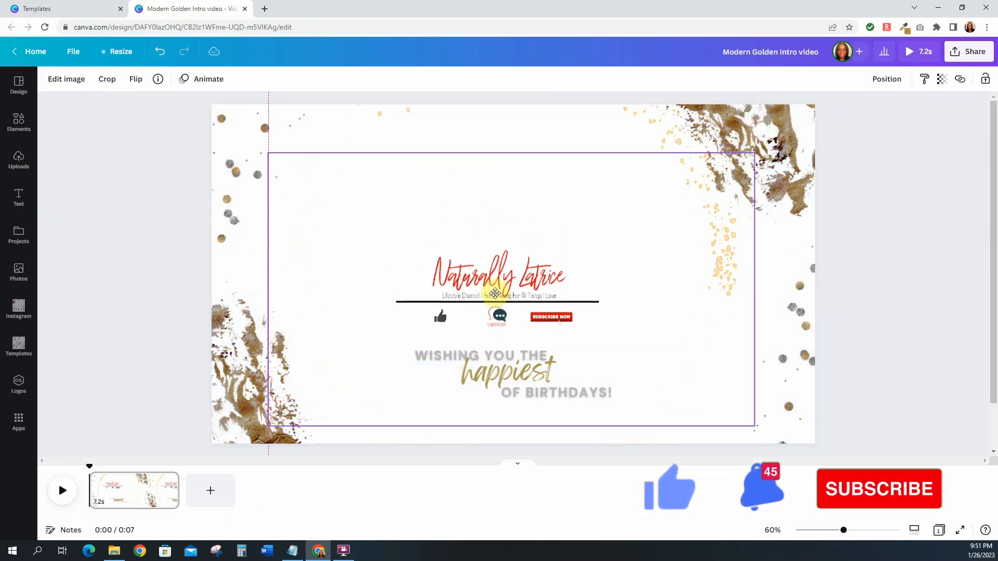
{"action": "left_click", "coordinate": [444, 359]}
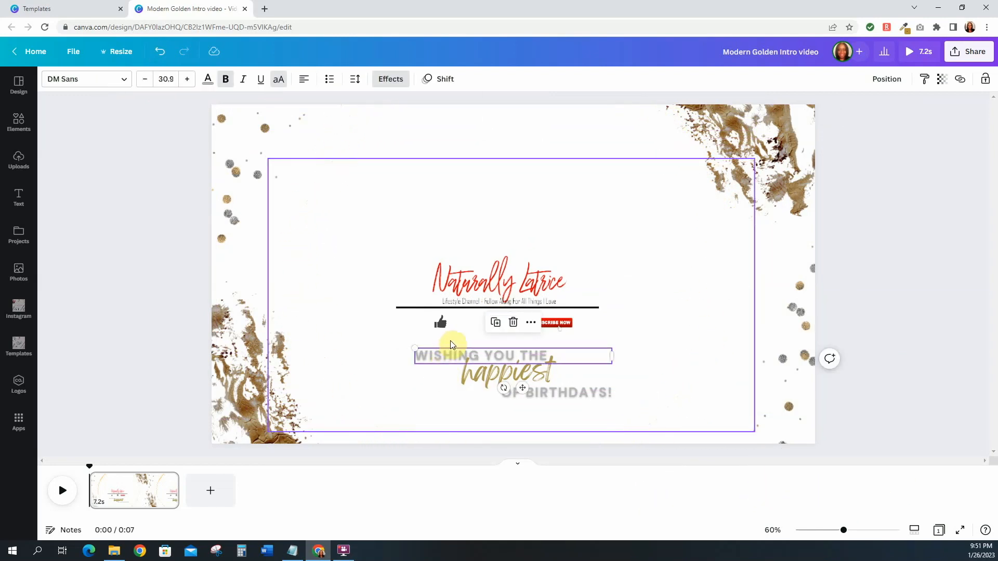
{"action": "left_click", "coordinate": [522, 290]}
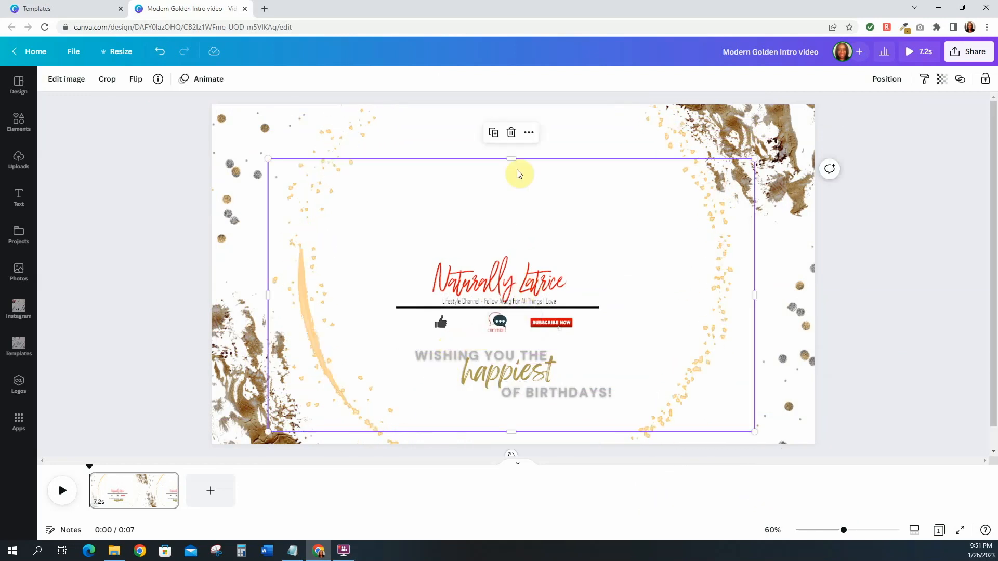
{"action": "left_click", "coordinate": [476, 133]}
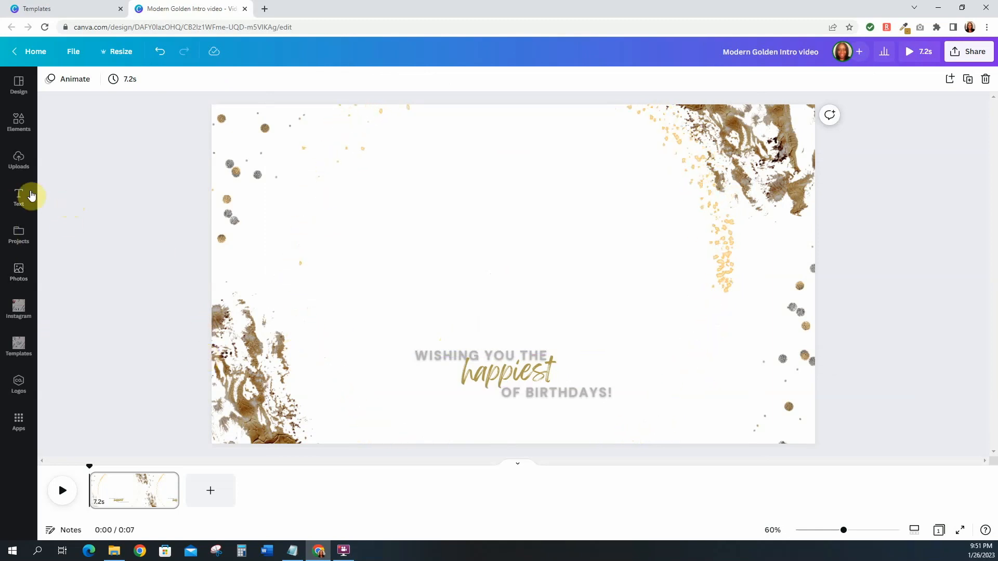
Add the original uploaded channel logo to the page and enlarge it slightly around the center.
{"action": "left_click", "coordinate": [16, 98]}
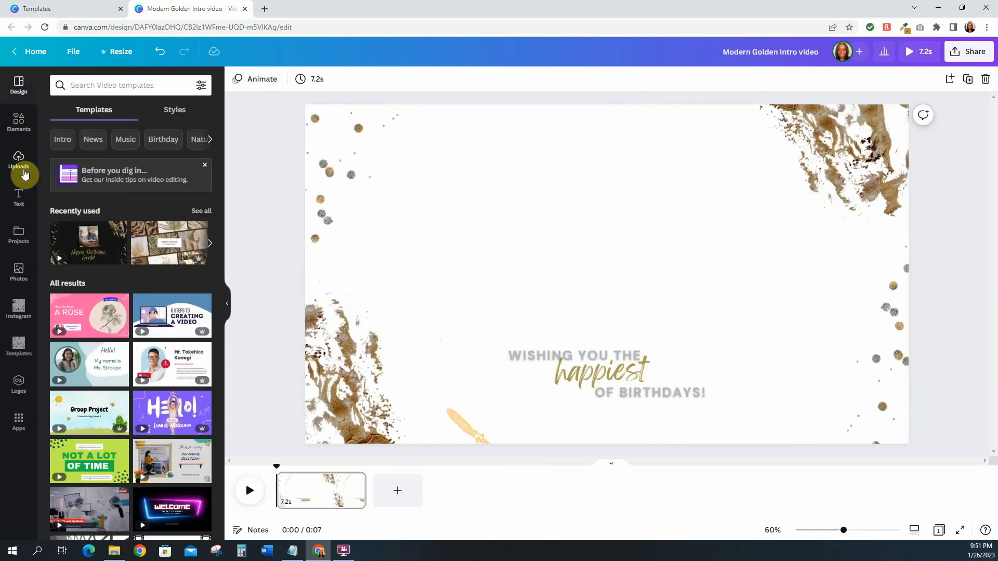
{"action": "left_click", "coordinate": [19, 165]}
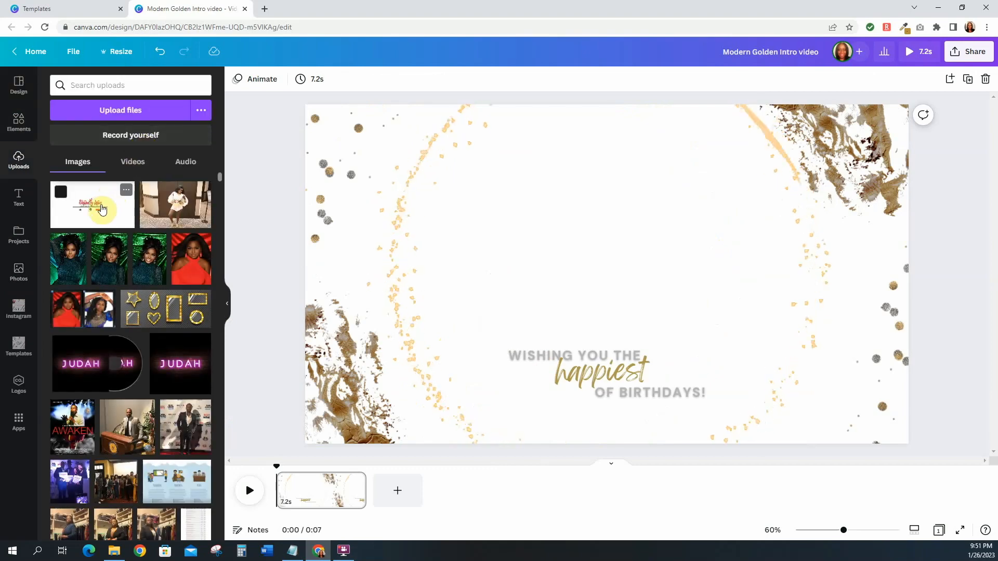
{"action": "left_click", "coordinate": [102, 208]}
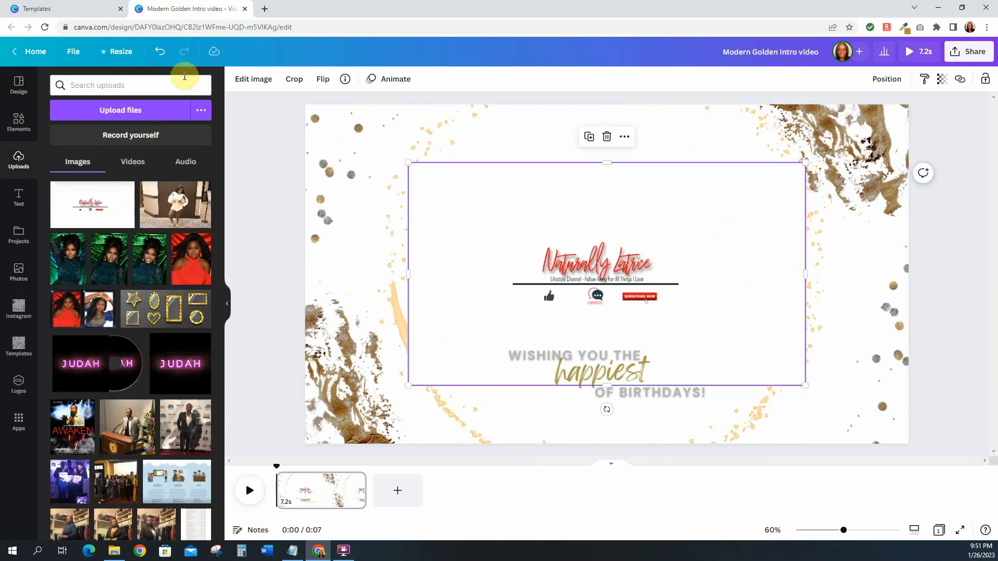
{"action": "left_click", "coordinate": [223, 302]}
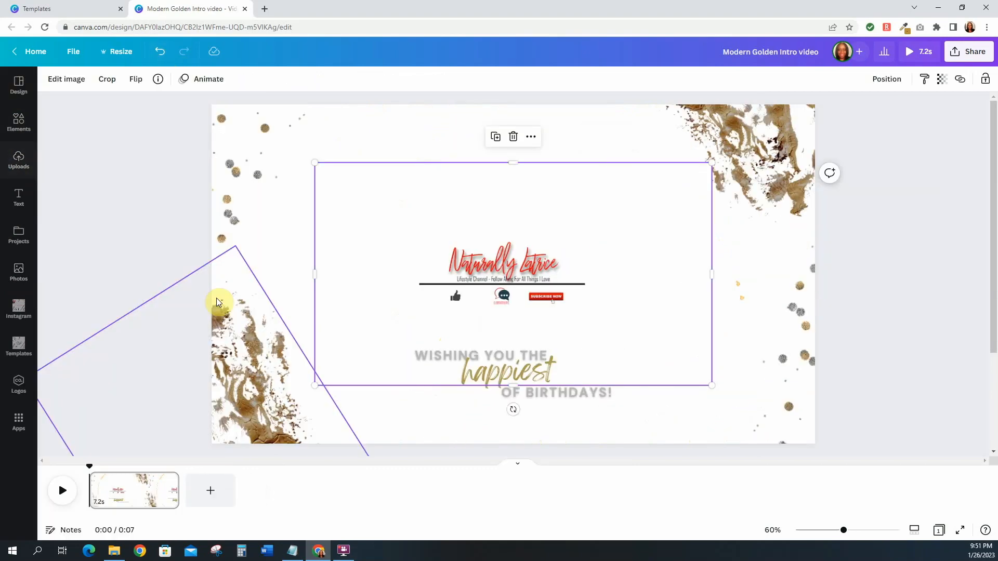
{"action": "left_click_drag", "start_coordinate": [712, 385], "coordinate": [739, 412]}
{"action": "left_click", "coordinate": [883, 310]}
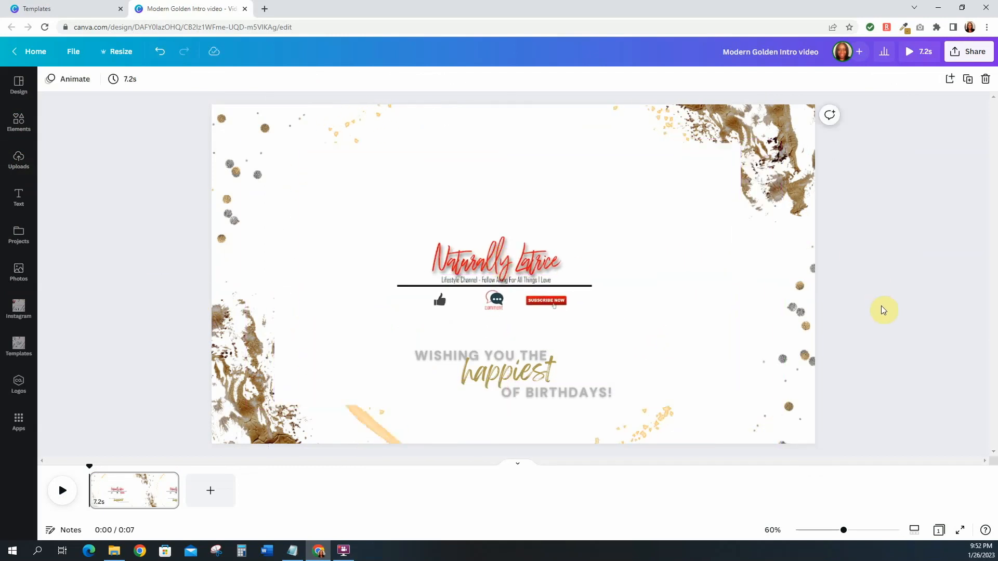
Send the channel logo to the back, behind the other page elements.
{"action": "left_click", "coordinate": [520, 265]}
{"action": "left_click", "coordinate": [887, 79]}
{"action": "left_click", "coordinate": [840, 132]}
{"action": "left_click", "coordinate": [901, 241]}
Delete all lines of the "Wishing you the happiest of birthdays!" text from the page.
{"action": "left_click", "coordinate": [475, 373]}
{"action": "key", "text": "Delete"}
{"action": "left_click", "coordinate": [481, 356]}
{"action": "left_click", "coordinate": [513, 278]}
{"action": "left_click", "coordinate": [160, 51]}
{"action": "left_click", "coordinate": [160, 52]}
{"action": "left_click", "coordinate": [525, 370]}
{"action": "left_click", "coordinate": [525, 393]}
{"action": "left_click", "coordinate": [513, 360]}
{"action": "left_click", "coordinate": [514, 327]}
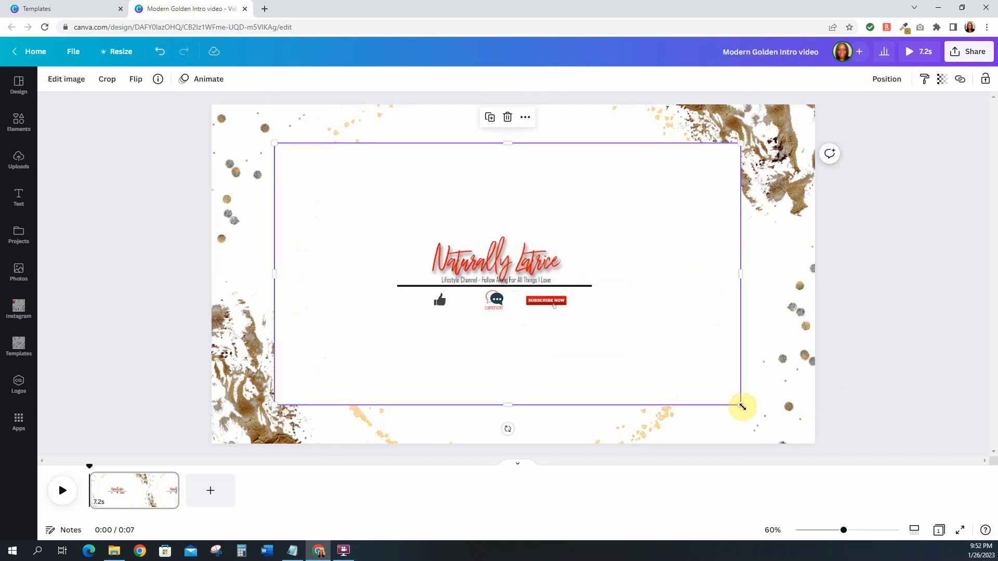
Resize the channel logo image so it fills the entire page.
{"action": "left_click_drag", "start_coordinate": [741, 407], "coordinate": [809, 444]}
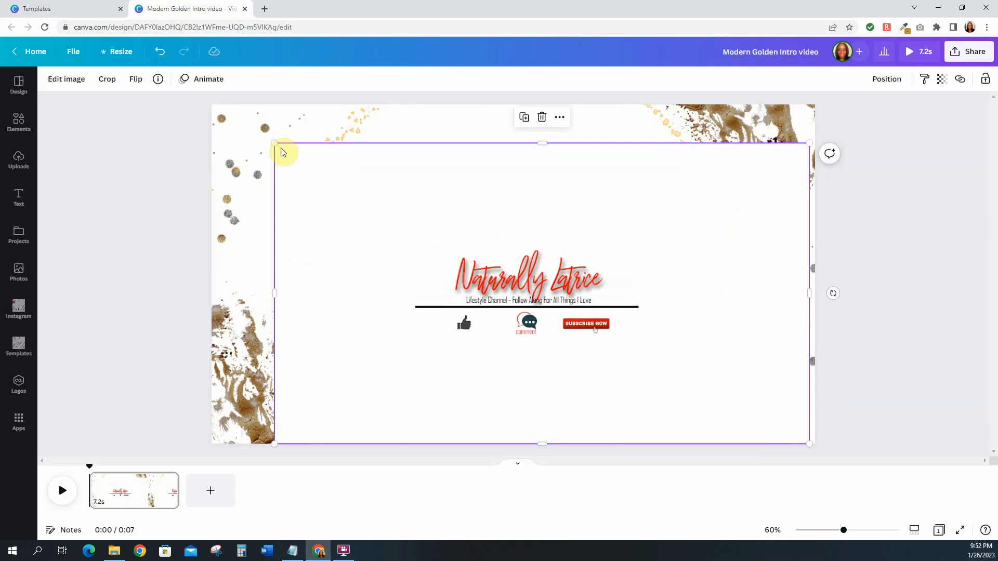
{"action": "left_click_drag", "start_coordinate": [272, 141], "coordinate": [212, 108]}
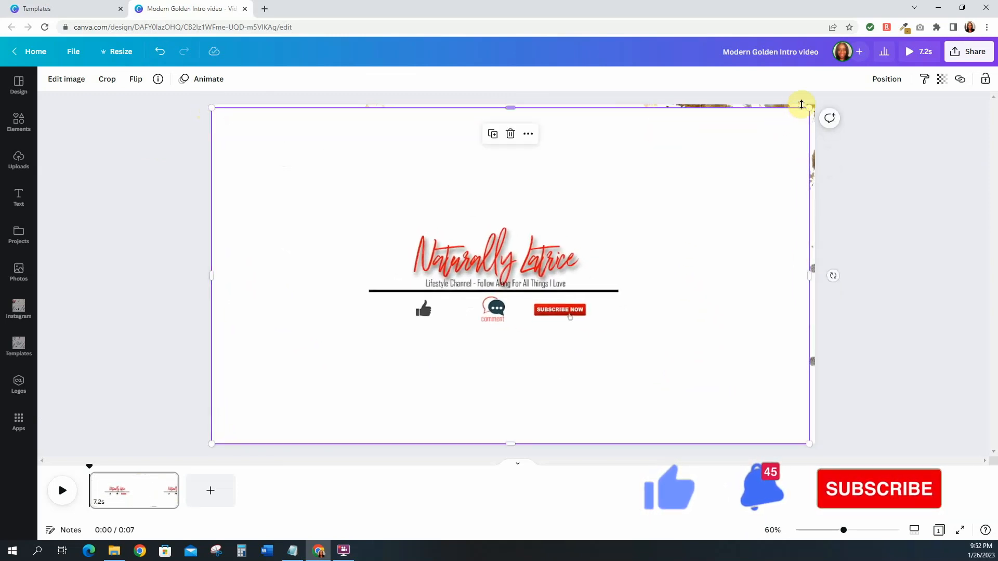
{"action": "left_click_drag", "start_coordinate": [809, 106], "coordinate": [818, 107]}
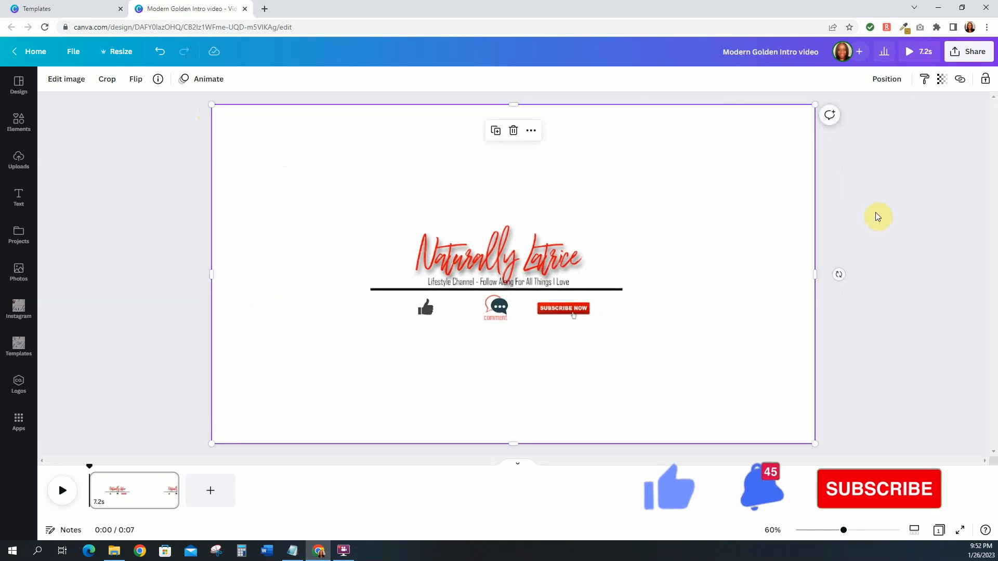
{"action": "left_click", "coordinate": [931, 251]}
Try placing the full-page logo behind the gold decorations, and undo it.
{"action": "left_click", "coordinate": [18, 123]}
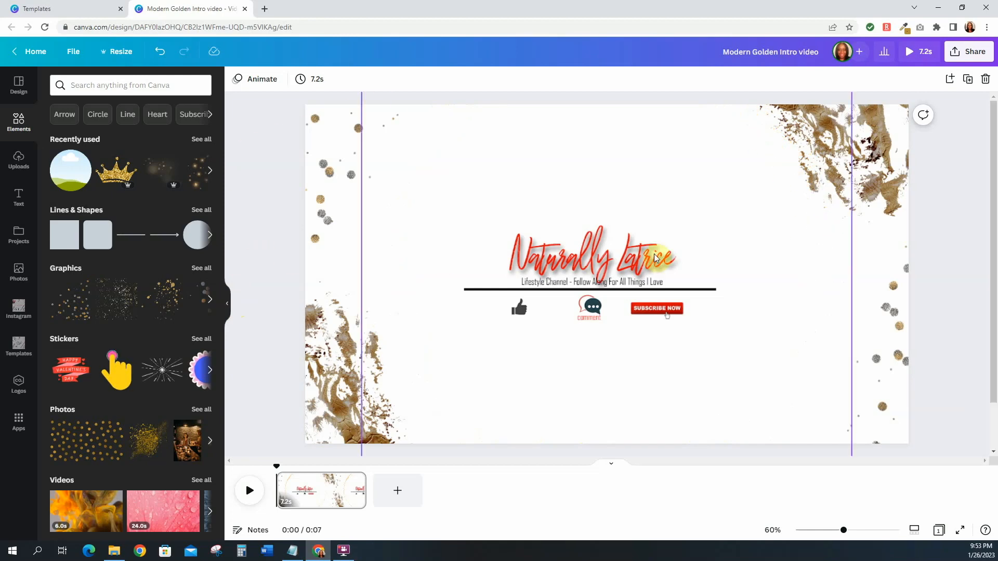
{"action": "left_click", "coordinate": [322, 266]}
{"action": "left_click", "coordinate": [237, 78]}
{"action": "left_click", "coordinate": [243, 149]}
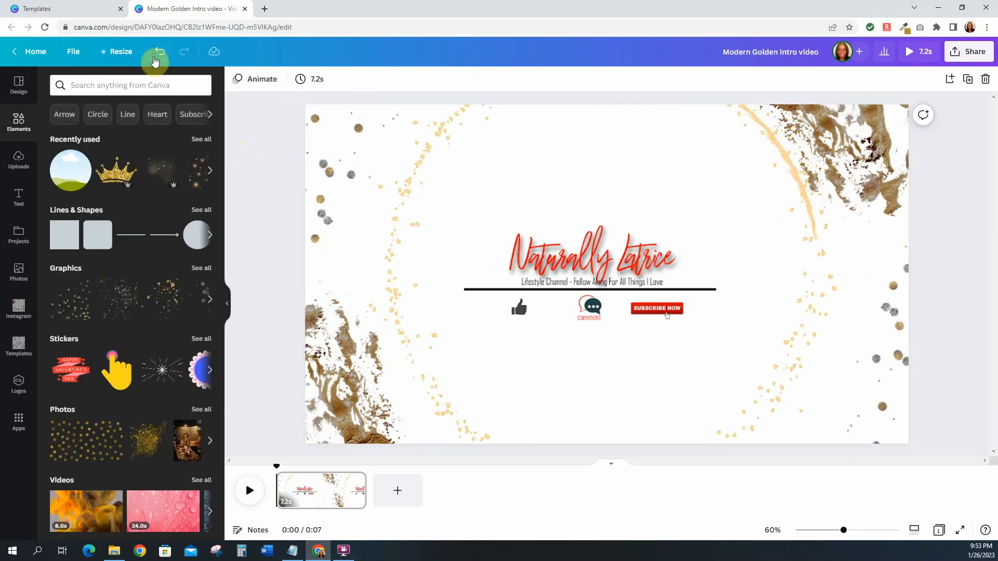
{"action": "left_click", "coordinate": [159, 51]}
Try the Fade and Pan photo animations on the channel logo, and apply Breathe instead.
{"action": "left_click", "coordinate": [395, 79]}
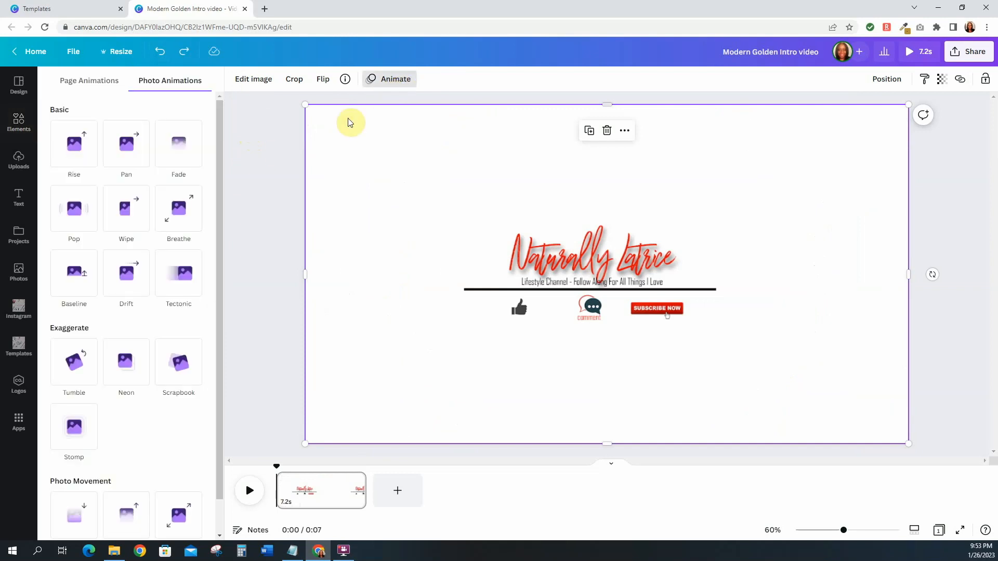
{"action": "left_click", "coordinate": [179, 152]}
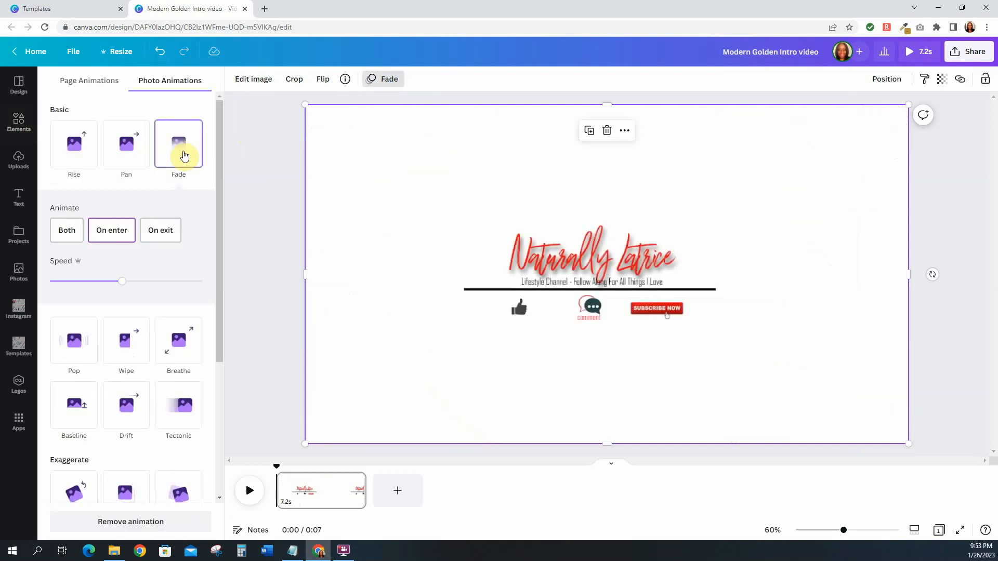
{"action": "left_click", "coordinate": [129, 156]}
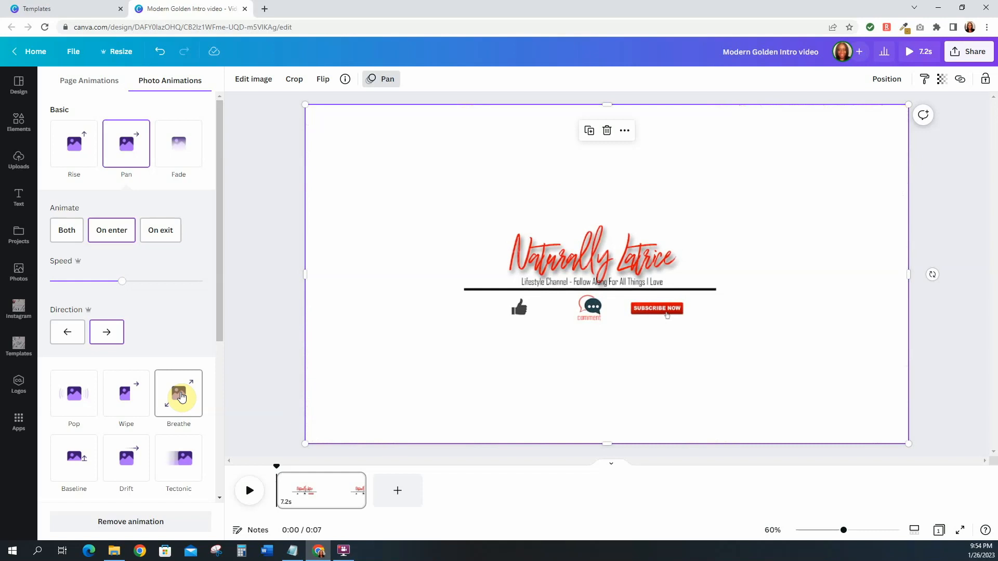
{"action": "left_click", "coordinate": [181, 398]}
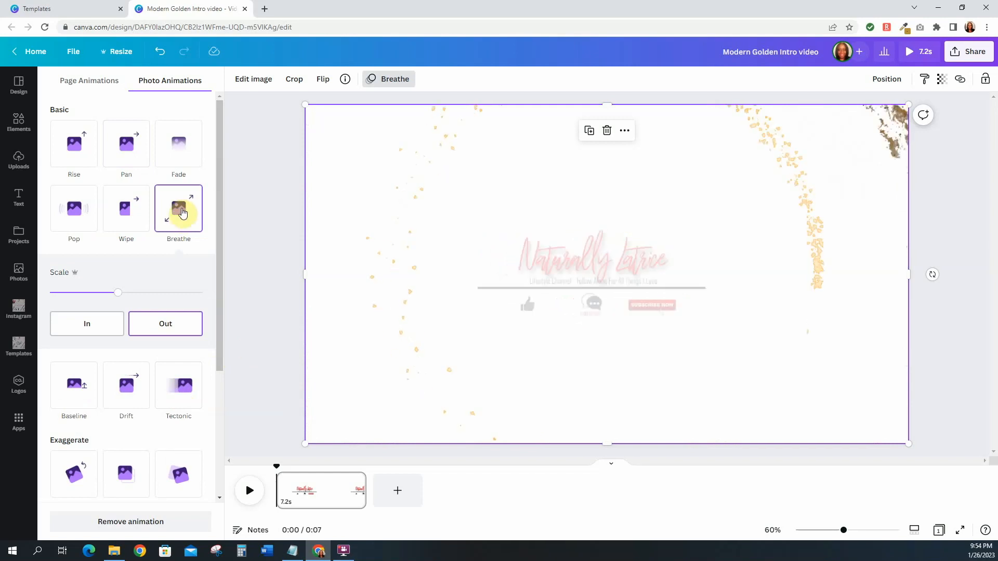
{"action": "left_click", "coordinate": [269, 211]}
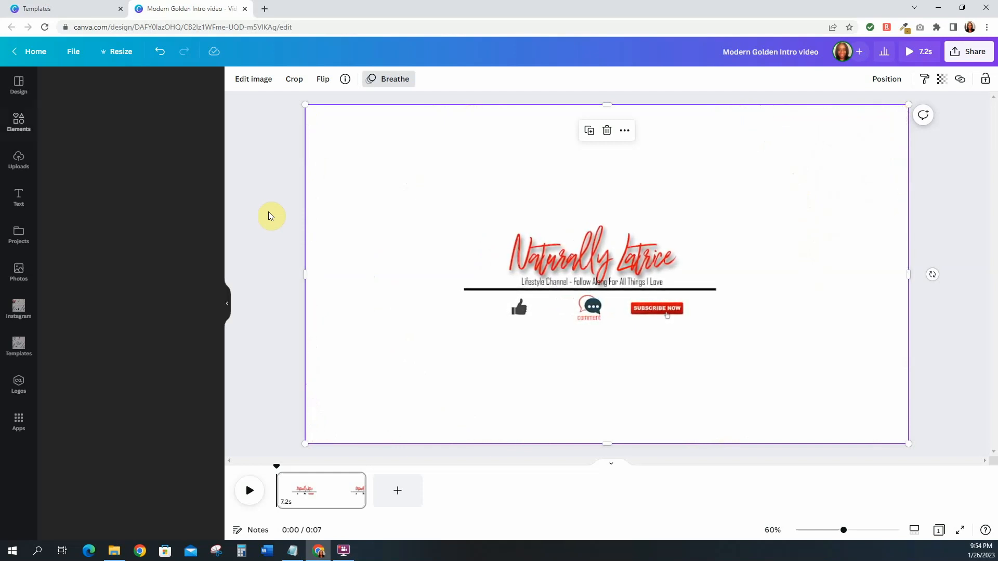
Send the full-page channel logo behind all the gold decorations and play the video preview.
{"action": "left_click", "coordinate": [900, 80]}
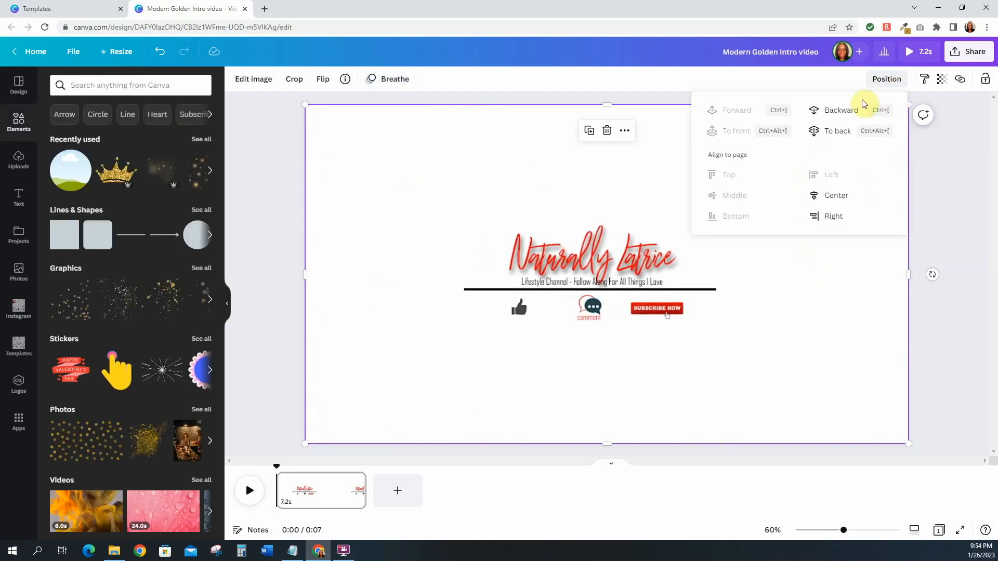
{"action": "left_click", "coordinate": [843, 134]}
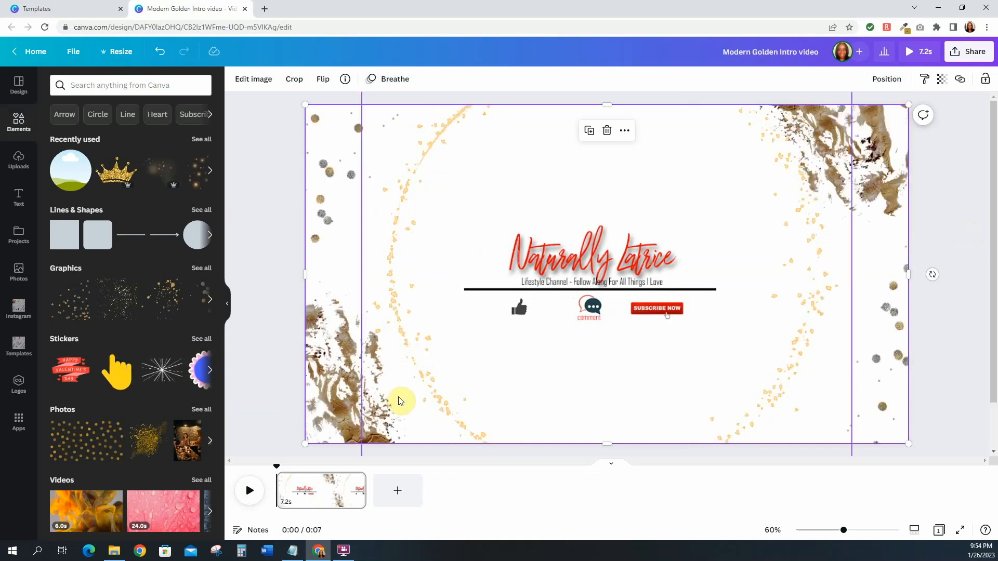
{"action": "left_click", "coordinate": [252, 493]}
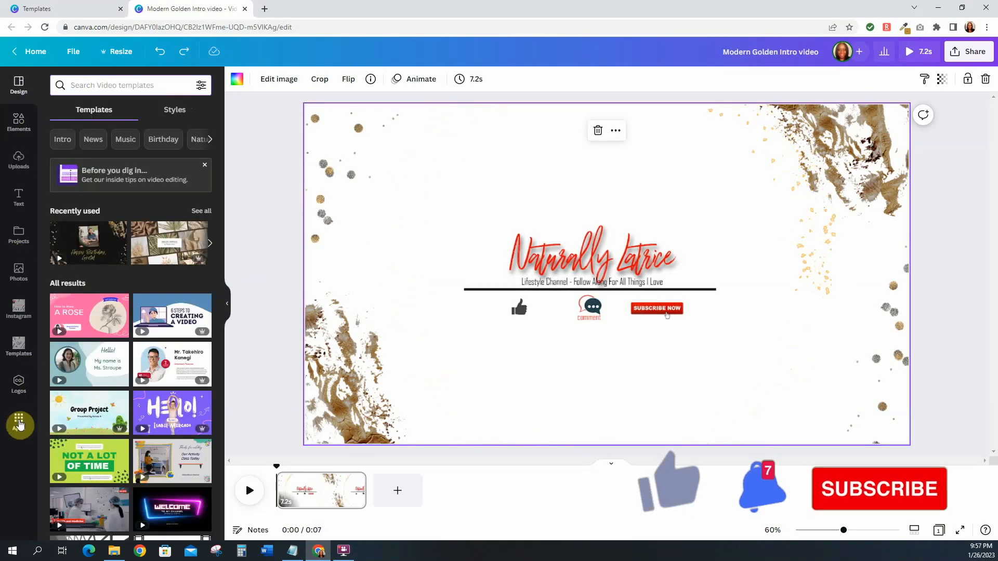
Open the audio library and sample tracks such as Backyard and Wisdom in the Sun.
{"action": "left_click", "coordinate": [19, 422]}
{"action": "left_click", "coordinate": [111, 452]}
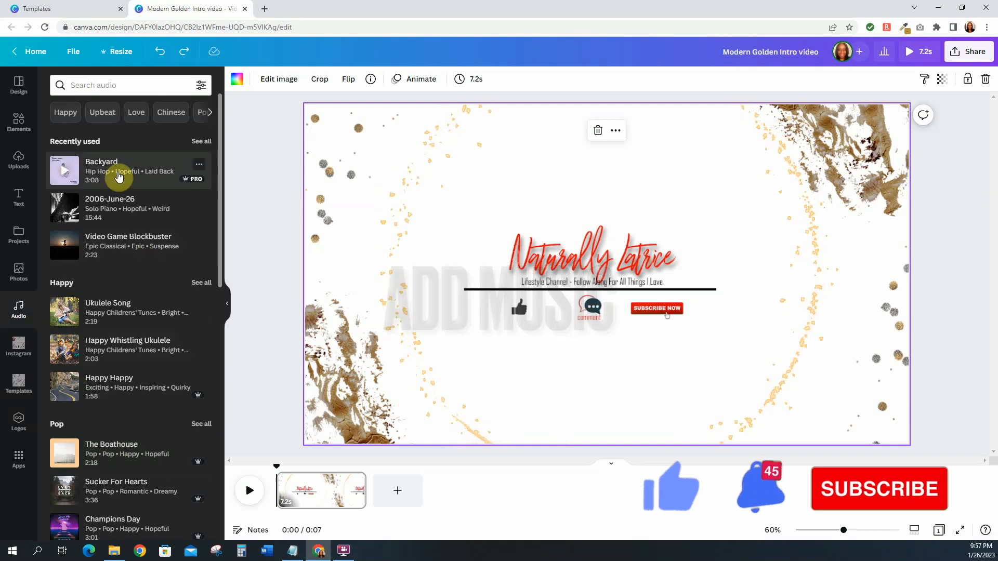
{"action": "left_click", "coordinate": [65, 175]}
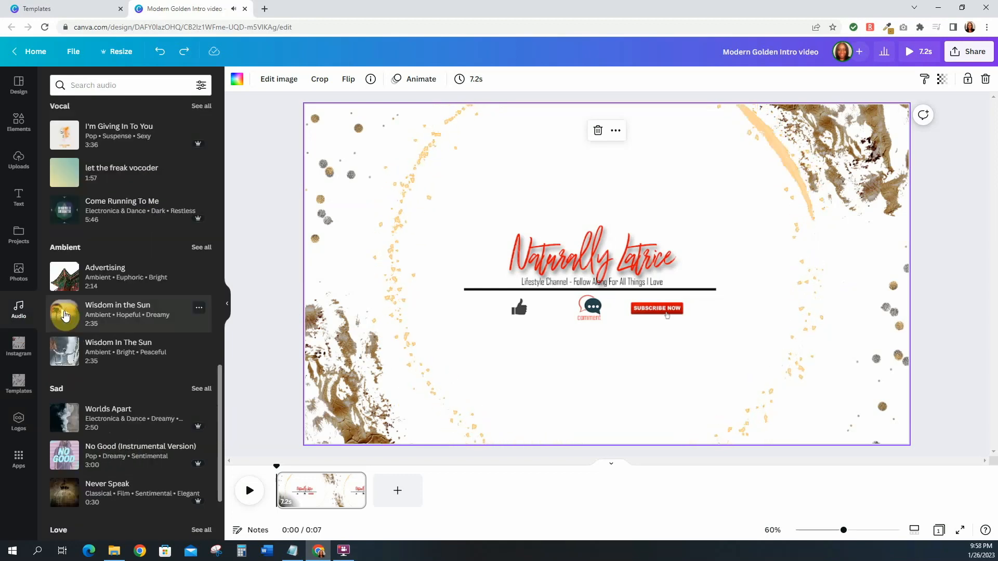
{"action": "left_click", "coordinate": [138, 353]}
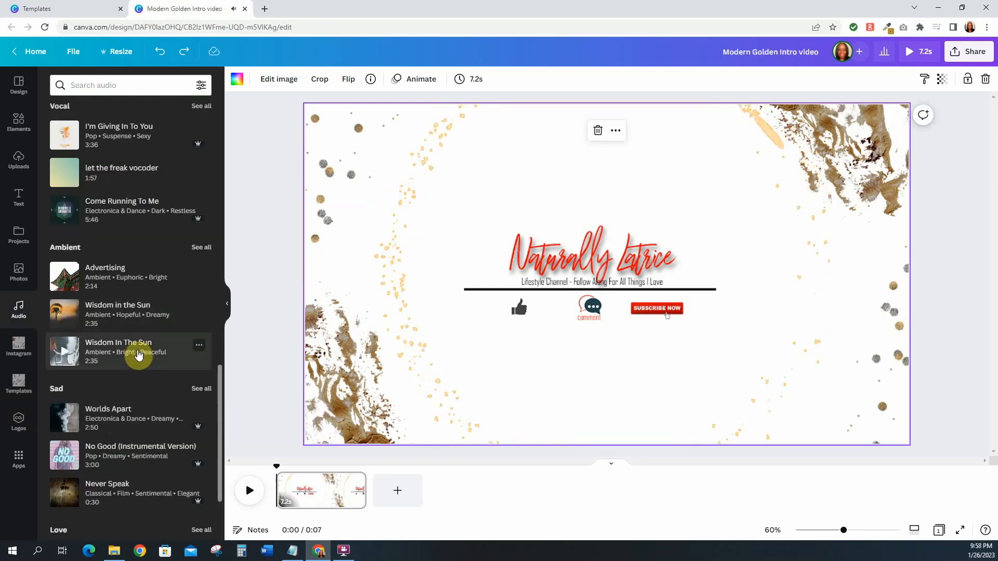
{"action": "left_click_drag", "start_coordinate": [220, 429], "coordinate": [203, 142]}
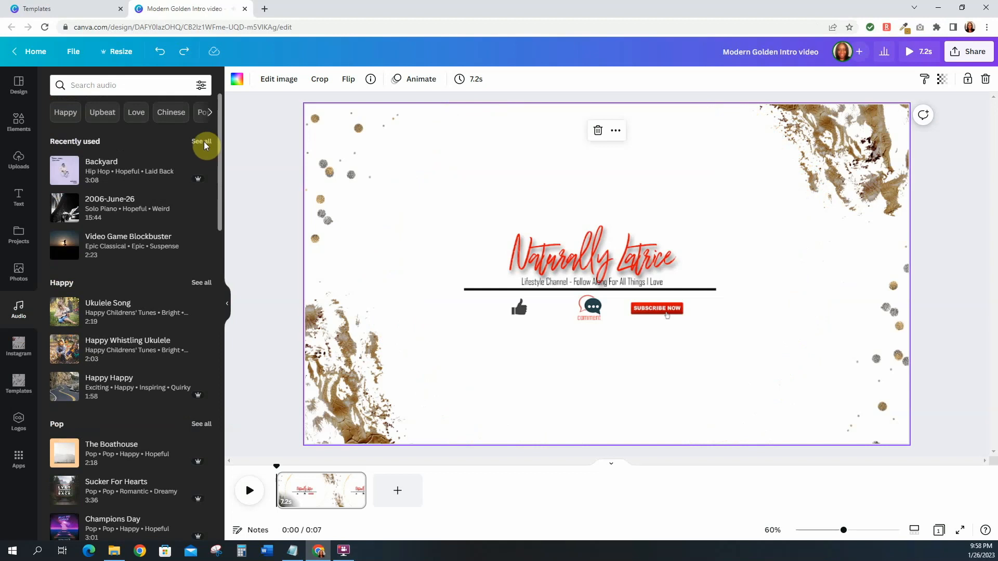
Add the Backyard audio track to the video and play it back with the music.
{"action": "left_click", "coordinate": [65, 172]}
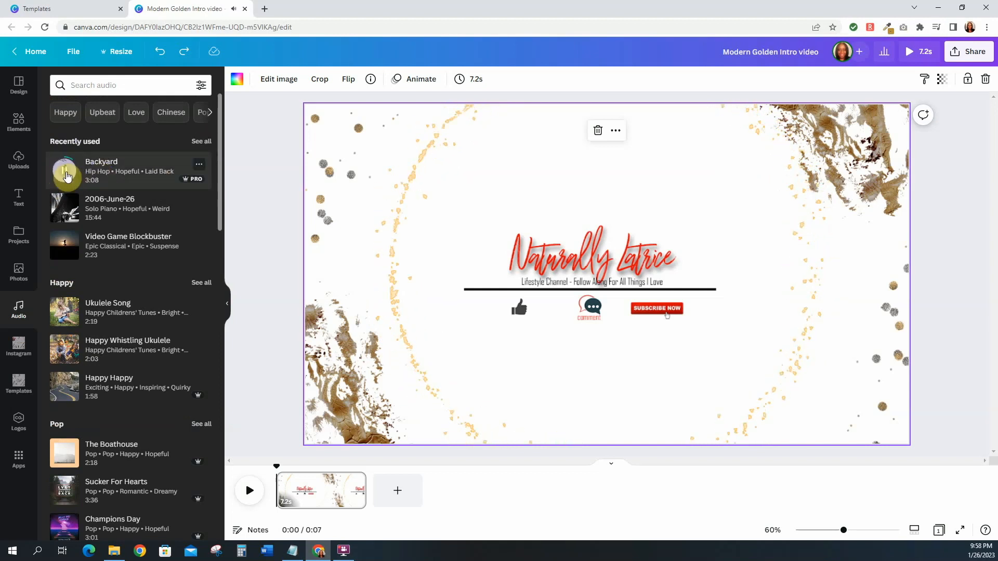
{"action": "left_click", "coordinate": [66, 174]}
{"action": "left_click", "coordinate": [141, 177]}
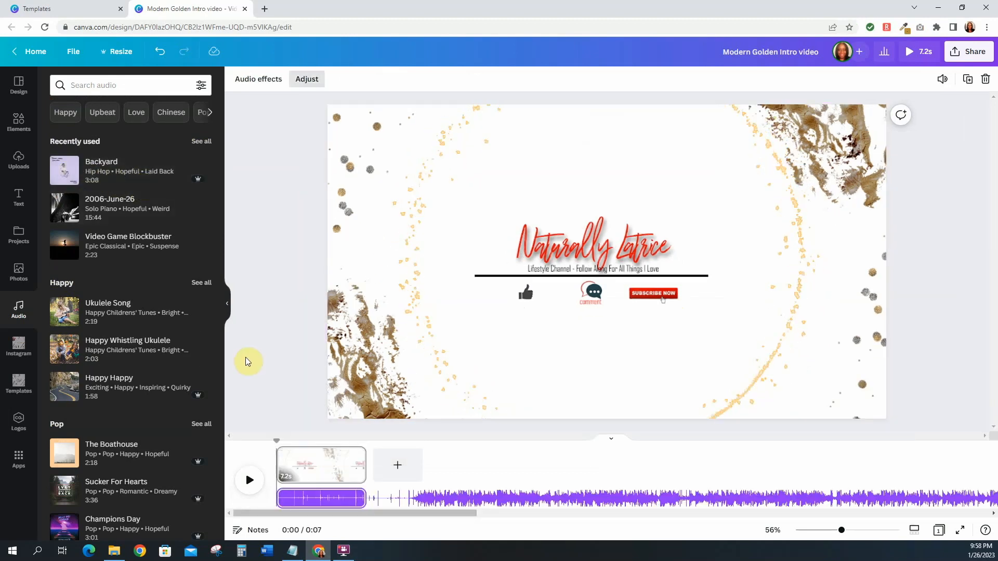
{"action": "left_click", "coordinate": [249, 483]}
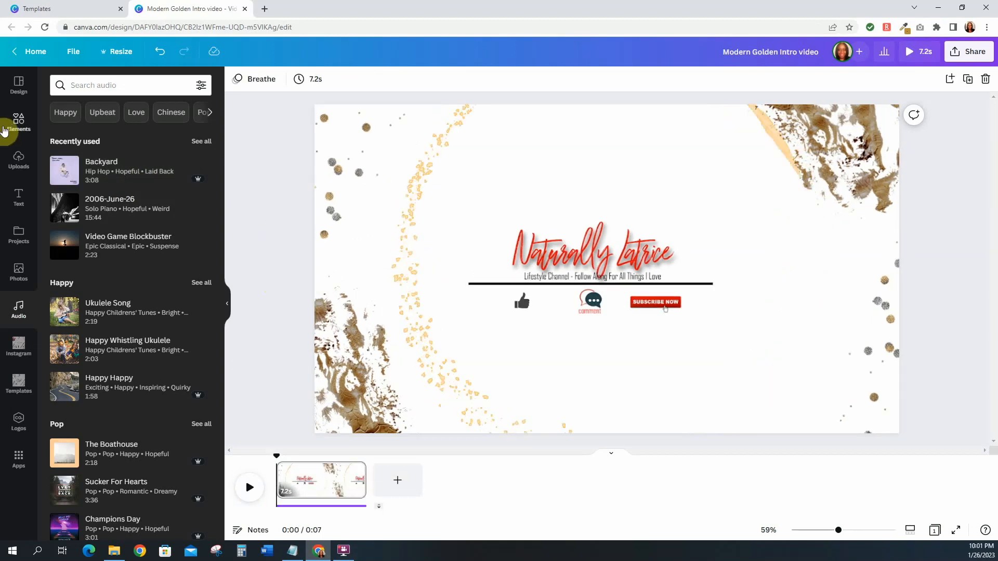
Add the recently used circular photo frame, shrink it to about half size and place it directly above the channel name.
{"action": "left_click", "coordinate": [18, 124]}
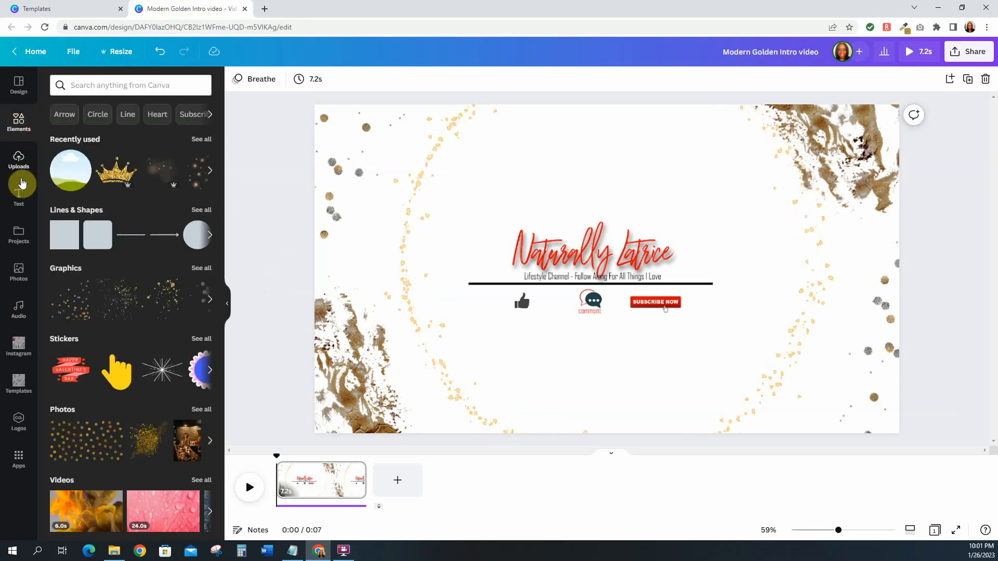
{"action": "left_click", "coordinate": [77, 177]}
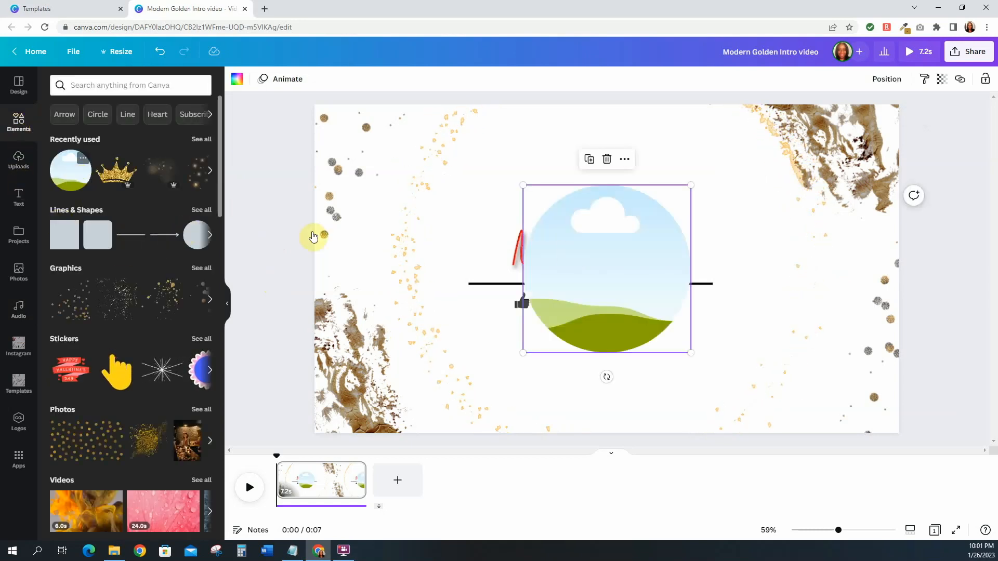
{"action": "left_click_drag", "start_coordinate": [689, 351], "coordinate": [601, 261]}
{"action": "left_click_drag", "start_coordinate": [570, 230], "coordinate": [611, 179]}
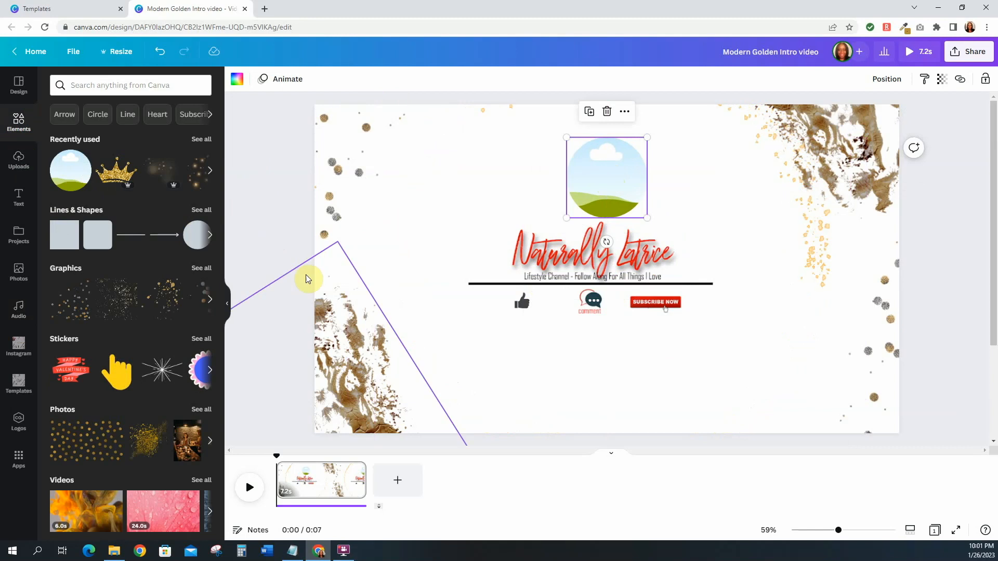
{"action": "left_click", "coordinate": [257, 306]}
{"action": "left_click", "coordinate": [597, 288]}
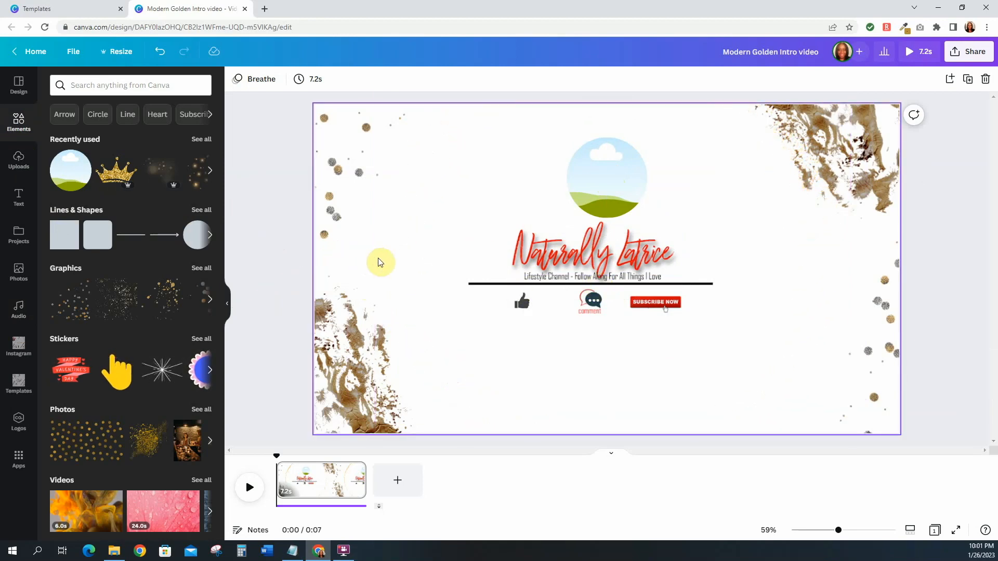
{"action": "left_click_drag", "start_coordinate": [608, 192], "coordinate": [577, 191]}
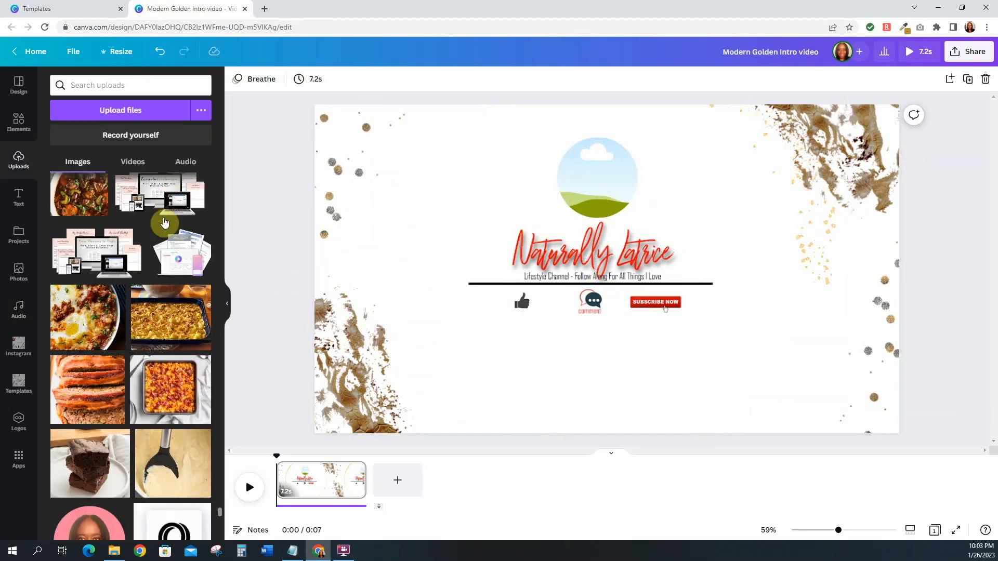
Try the uploaded portrait with the hand on the cheek in the circular frame, and undo it.
{"action": "scroll", "coordinate": [164, 223], "scroll_direction": "down", "scroll_amount": 1}
{"action": "scroll", "coordinate": [163, 217], "scroll_direction": "down", "scroll_amount": 3}
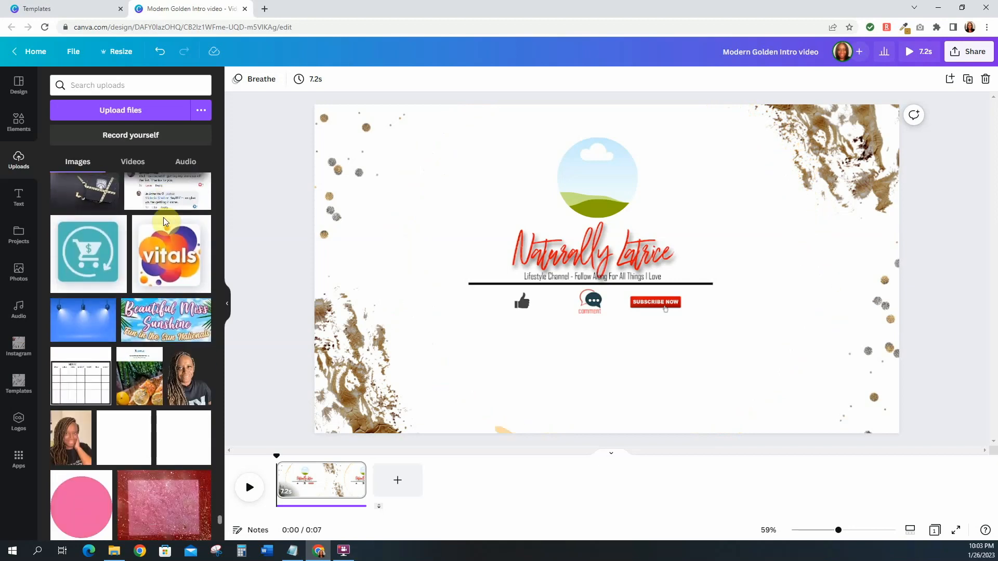
{"action": "scroll", "coordinate": [165, 222], "scroll_direction": "down", "scroll_amount": 8}
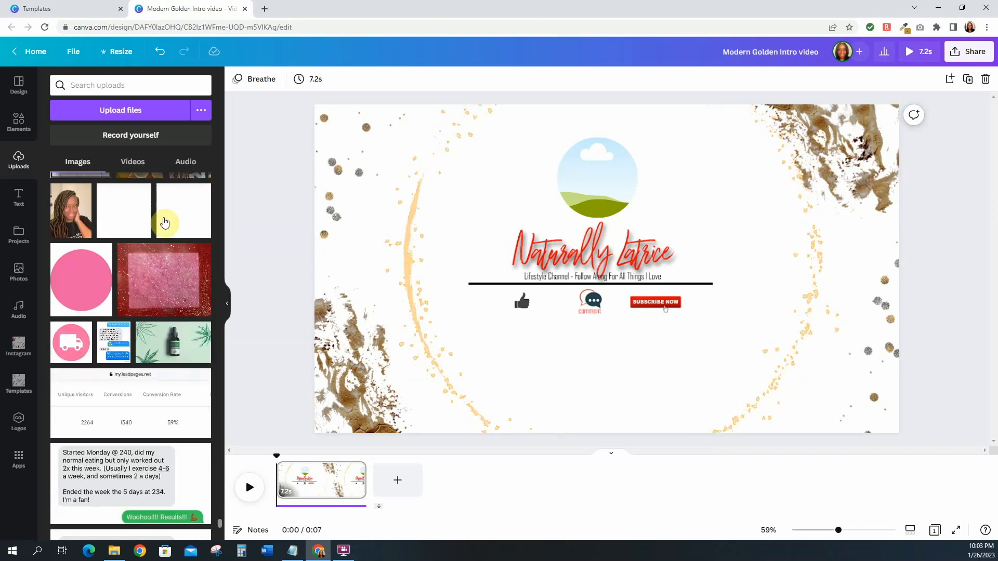
{"action": "scroll", "coordinate": [164, 222], "scroll_direction": "down", "scroll_amount": 10}
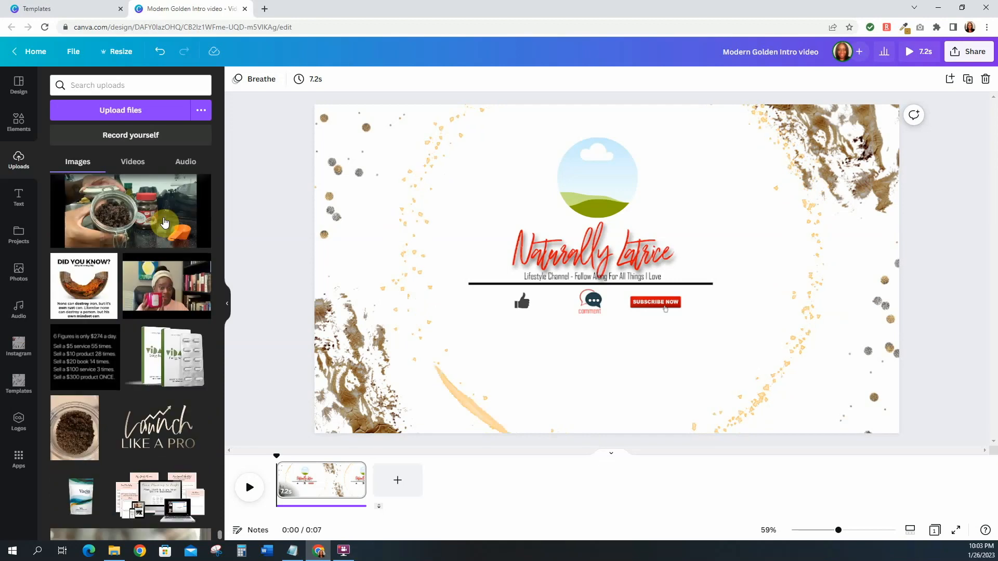
{"action": "scroll", "coordinate": [167, 232], "scroll_direction": "down", "scroll_amount": 3}
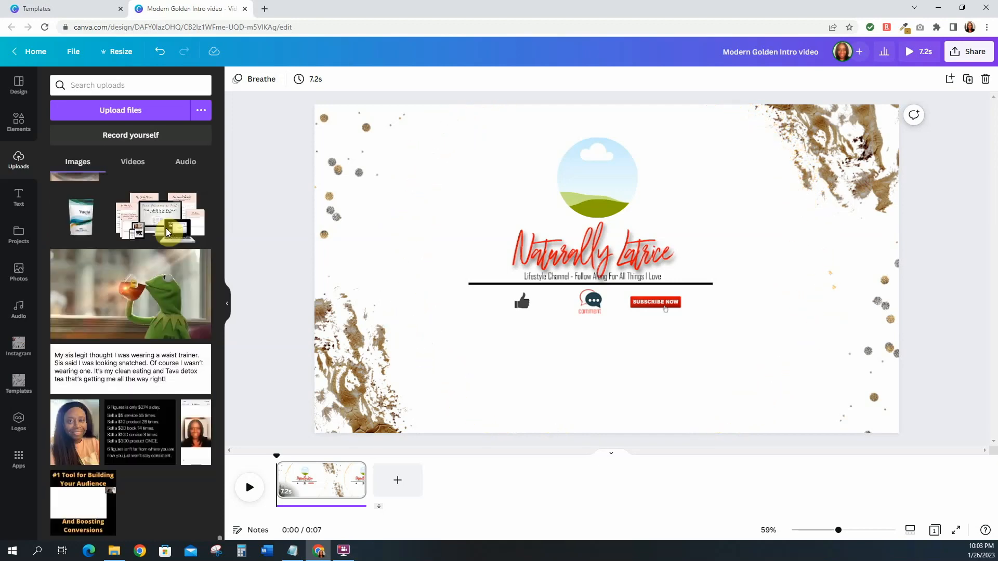
{"action": "scroll", "coordinate": [166, 233], "scroll_direction": "down", "scroll_amount": 15}
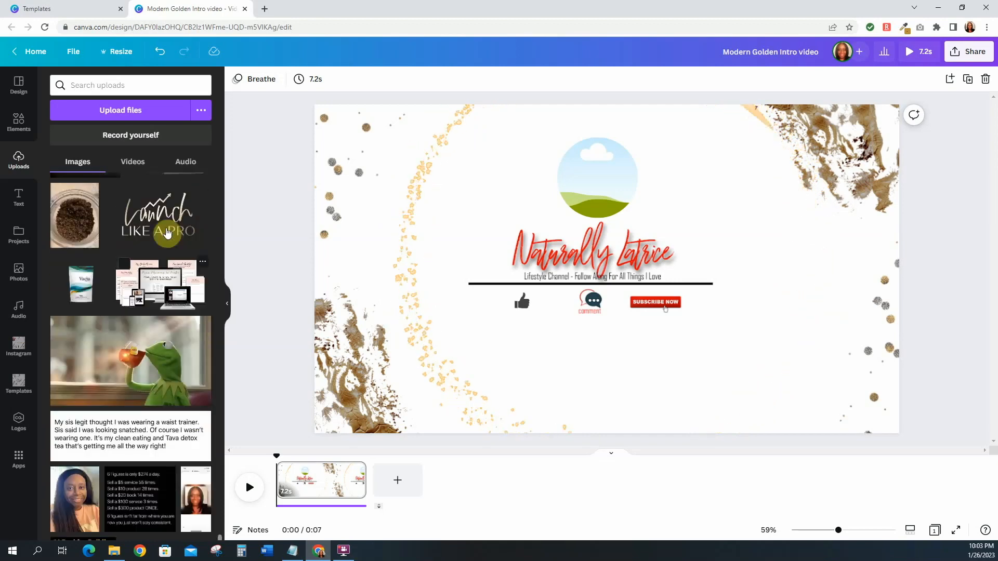
{"action": "scroll", "coordinate": [166, 233], "scroll_direction": "up", "scroll_amount": 10}
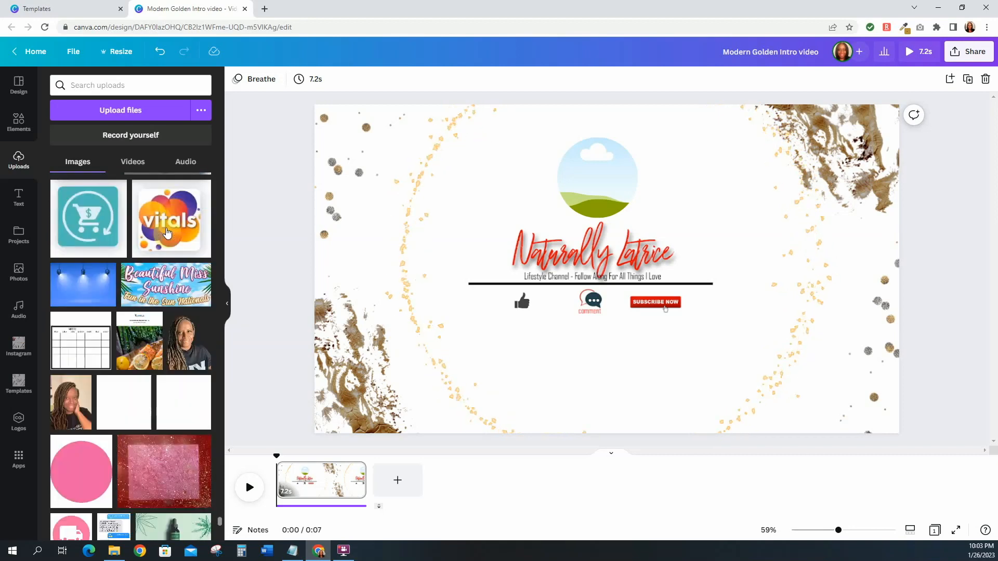
{"action": "left_click_drag", "start_coordinate": [70, 427], "coordinate": [597, 177]}
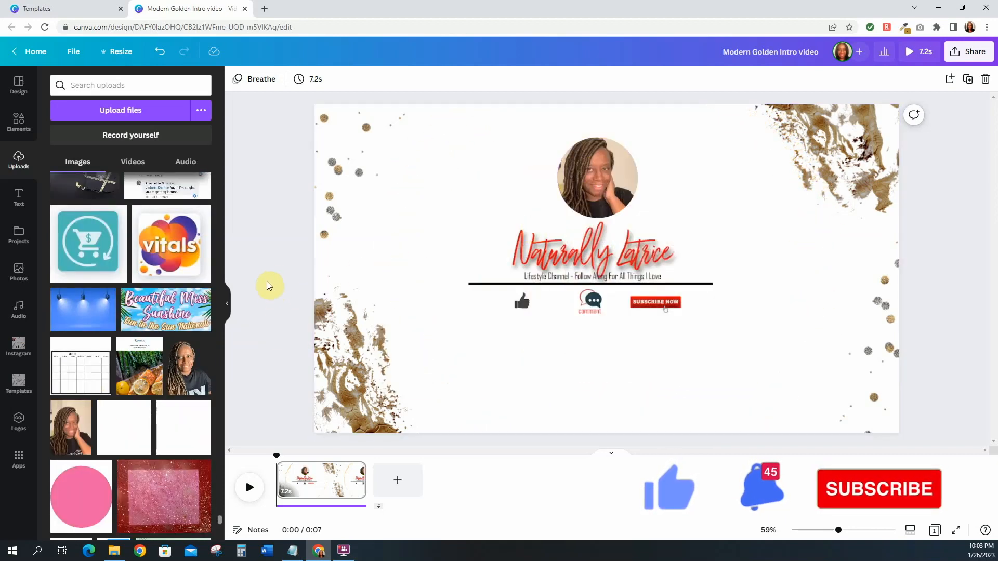
{"action": "left_click", "coordinate": [159, 52]}
Fill the circular frame with the uploaded pink-background portrait and apply the Pop photo animation to it.
{"action": "scroll", "coordinate": [105, 340], "scroll_direction": "up", "scroll_amount": 5}
{"action": "left_click_drag", "start_coordinate": [104, 341], "coordinate": [579, 171]}
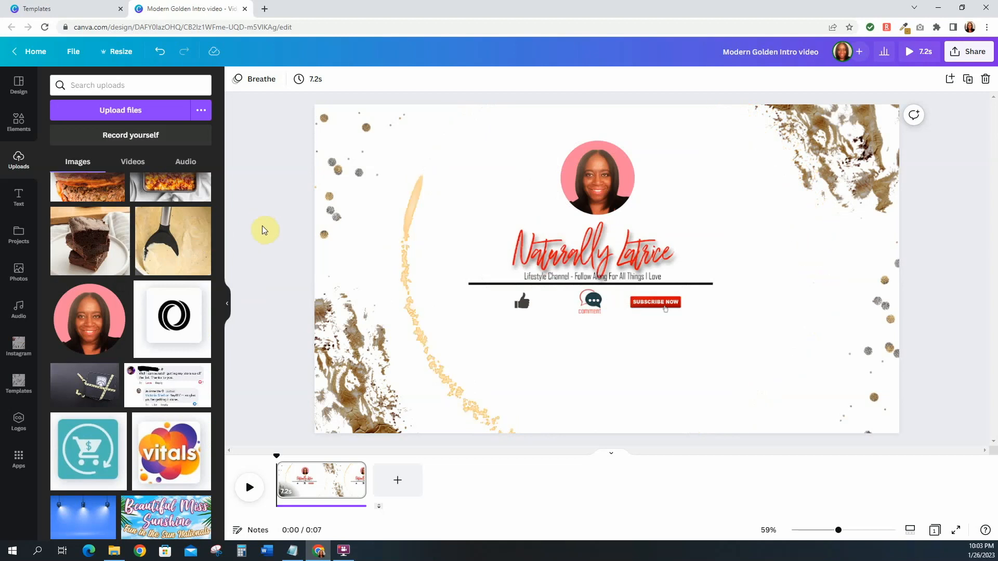
{"action": "left_click", "coordinate": [609, 163]}
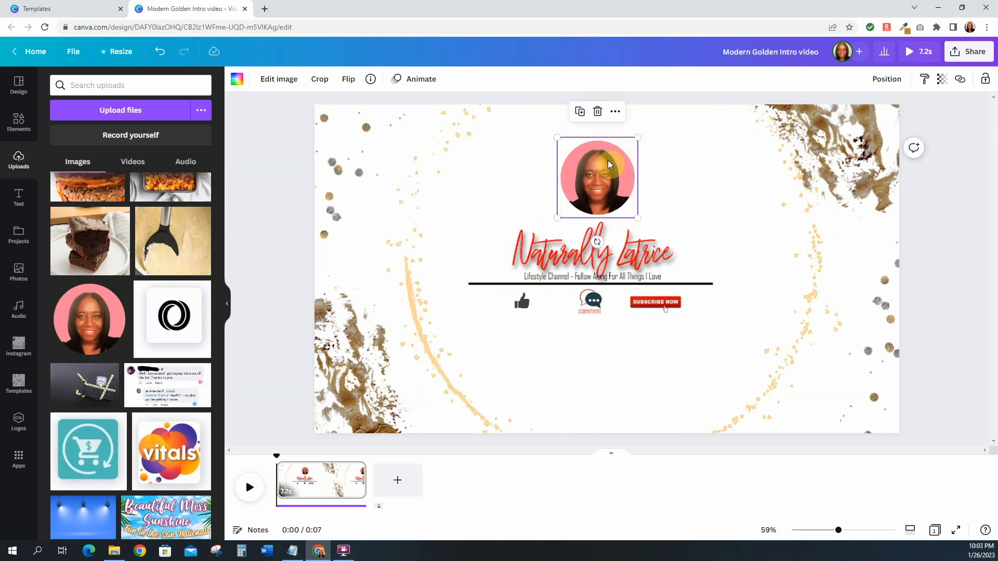
{"action": "left_click", "coordinate": [430, 84]}
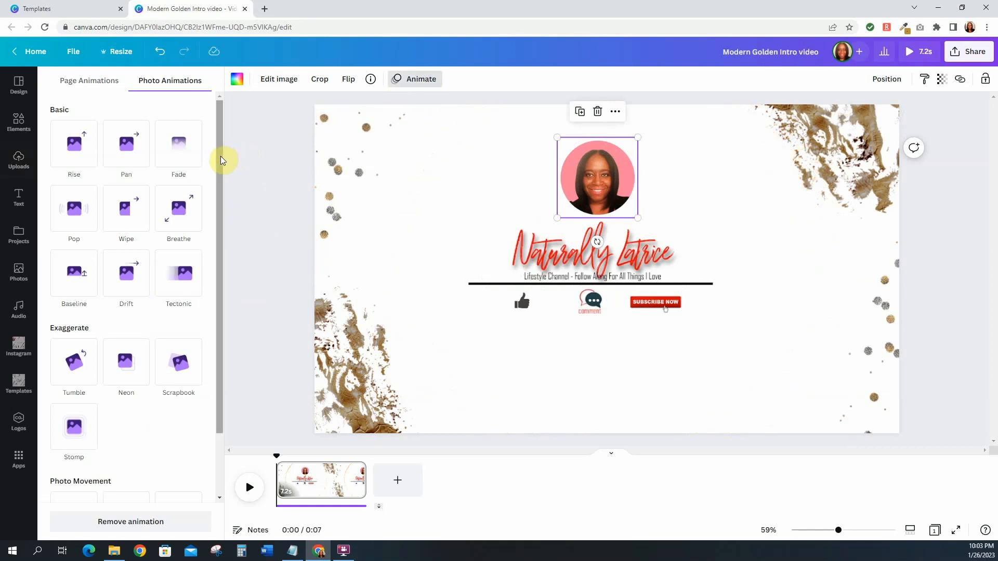
{"action": "left_click", "coordinate": [75, 211]}
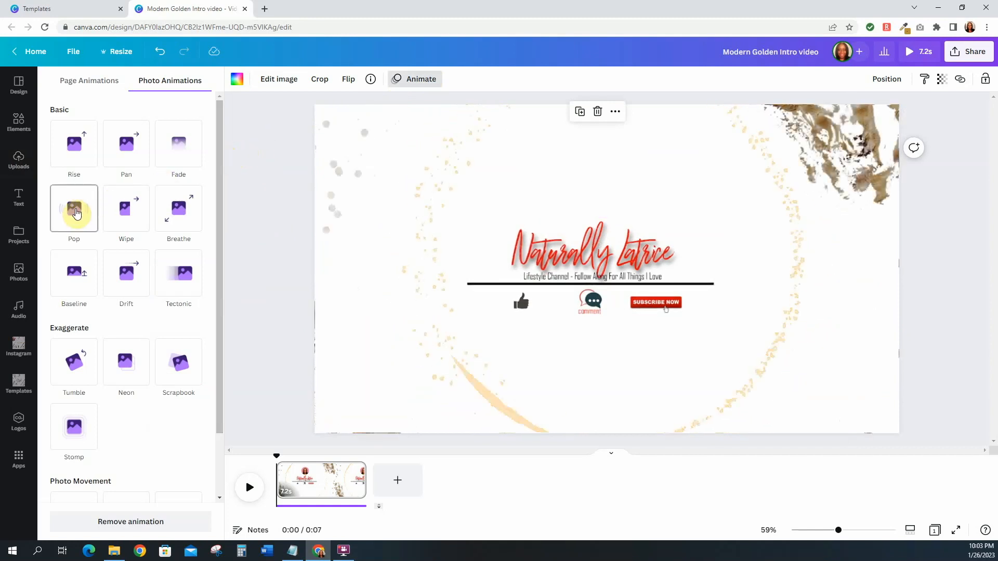
{"action": "left_click", "coordinate": [75, 210]}
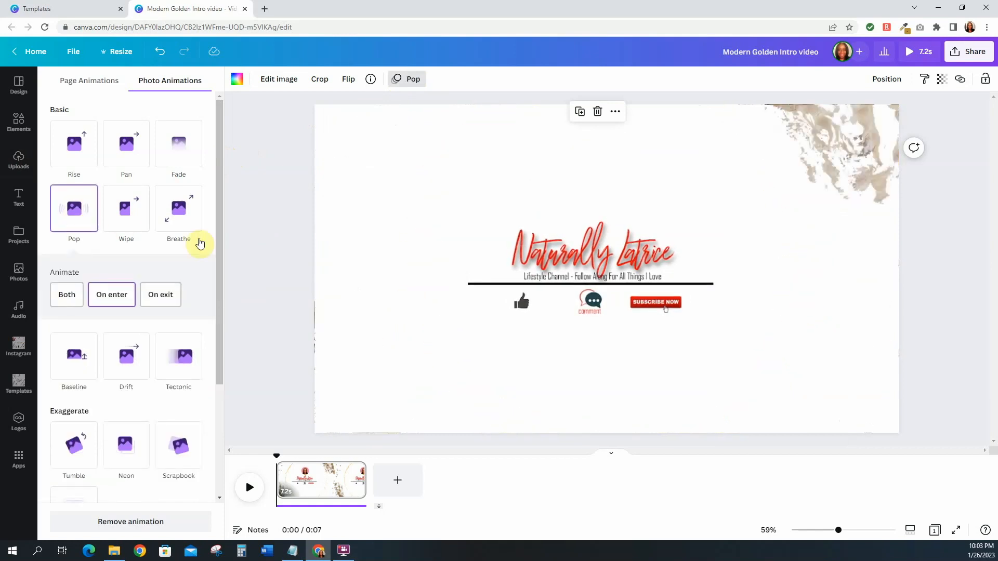
{"action": "left_click", "coordinate": [245, 248]}
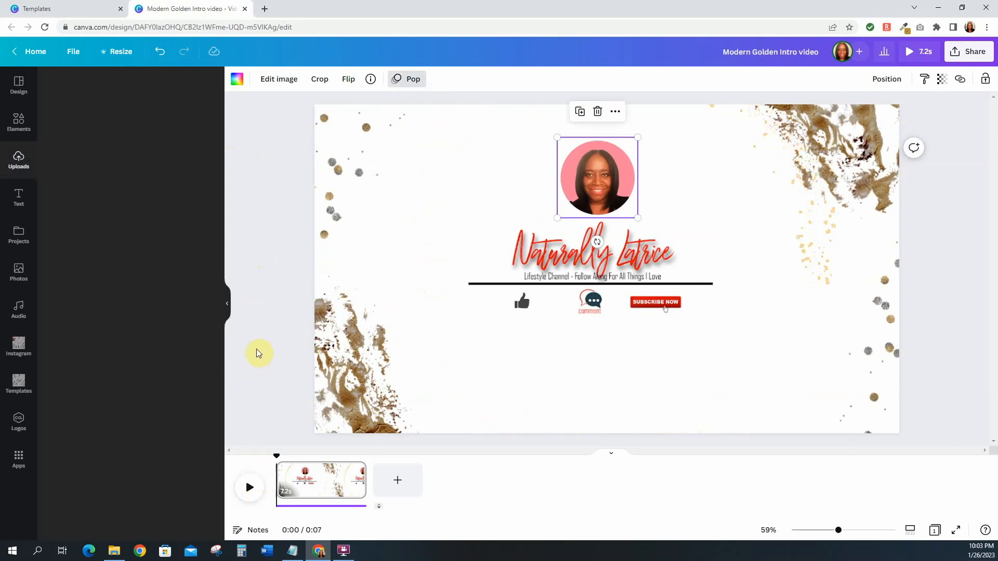
{"action": "left_click", "coordinate": [270, 299]}
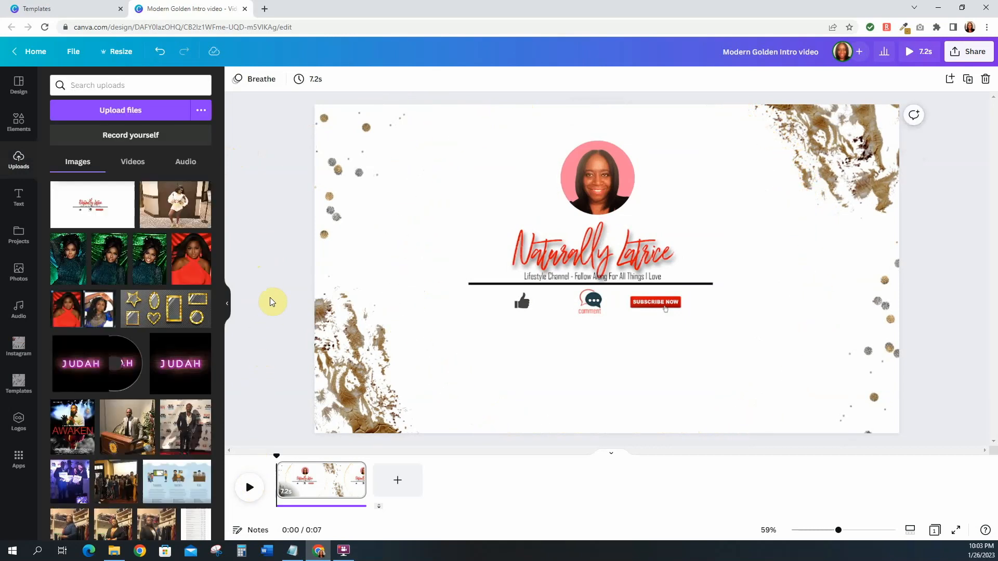
Play the video preview, shift the circular portrait slightly left to center it over the channel name, and replay it.
{"action": "left_click", "coordinate": [249, 489]}
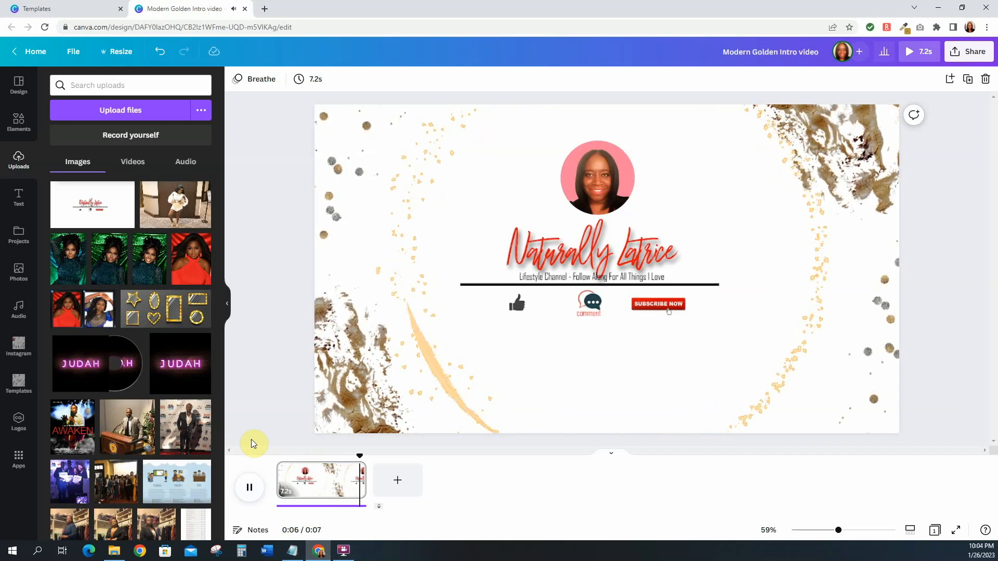
{"action": "left_click", "coordinate": [602, 180]}
{"action": "left_click", "coordinate": [249, 487]}
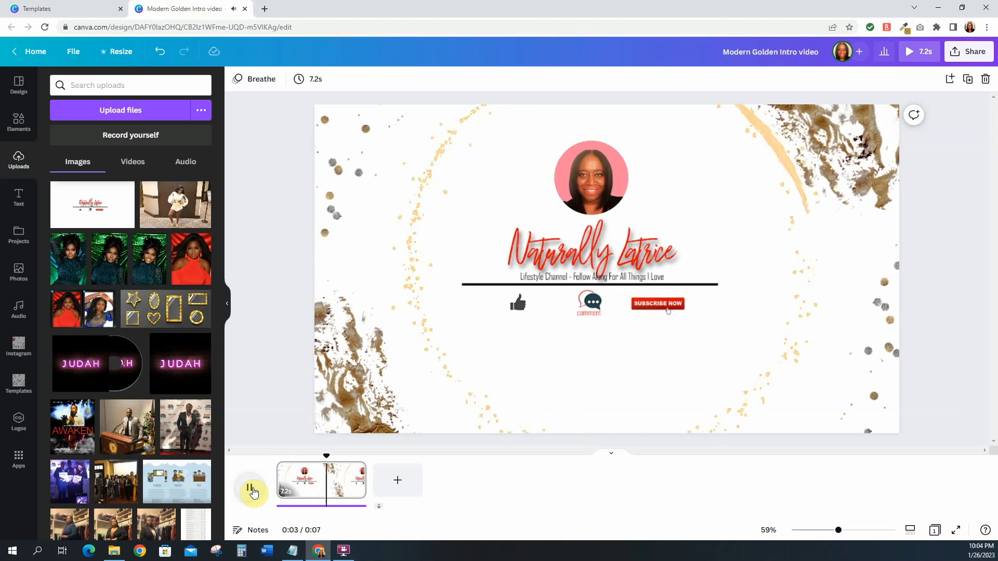
{"action": "left_click", "coordinate": [249, 491]}
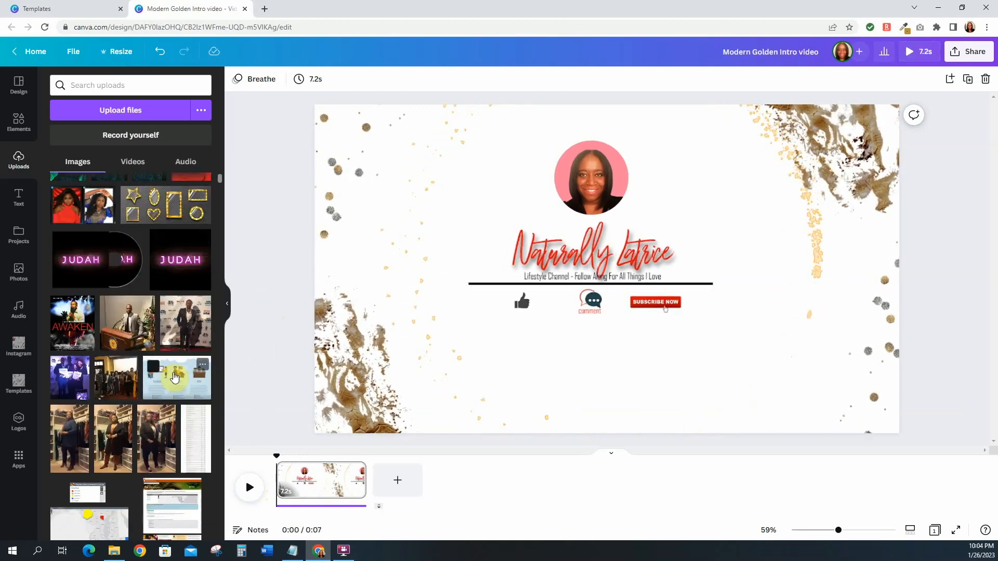
Shrink the circular portrait and move it below the comment icon, centered under the channel logo.
{"action": "left_click", "coordinate": [601, 202]}
{"action": "left_click_drag", "start_coordinate": [601, 203], "coordinate": [602, 368]}
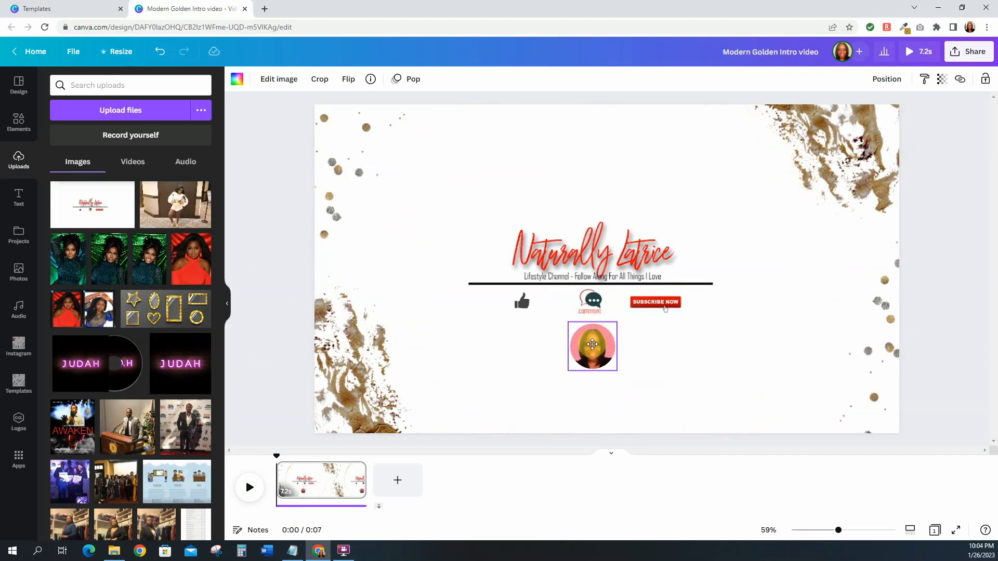
Search the frames library for "polaroid frame".
{"action": "left_click", "coordinate": [20, 123]}
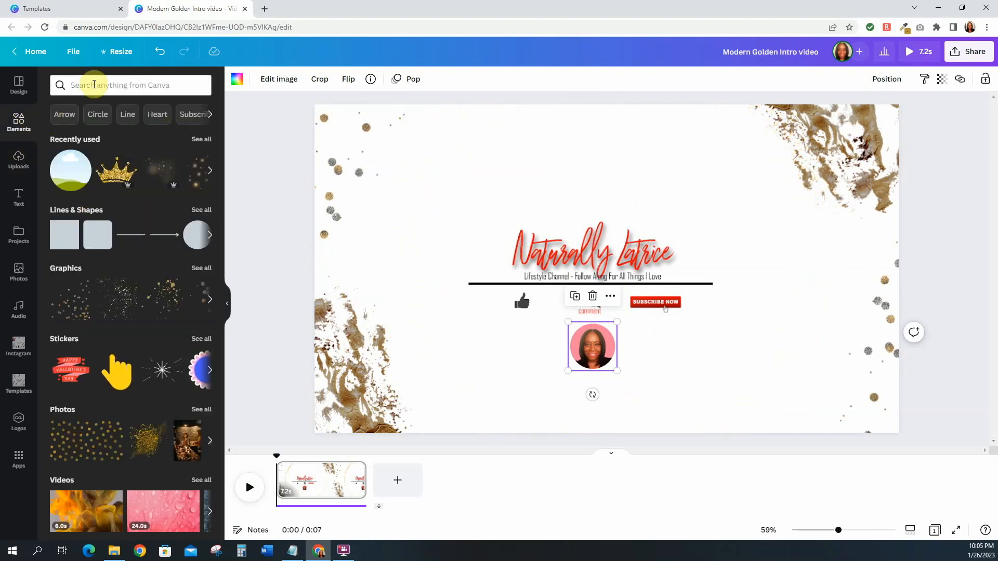
{"action": "scroll", "coordinate": [106, 306], "scroll_direction": "down", "scroll_amount": 9}
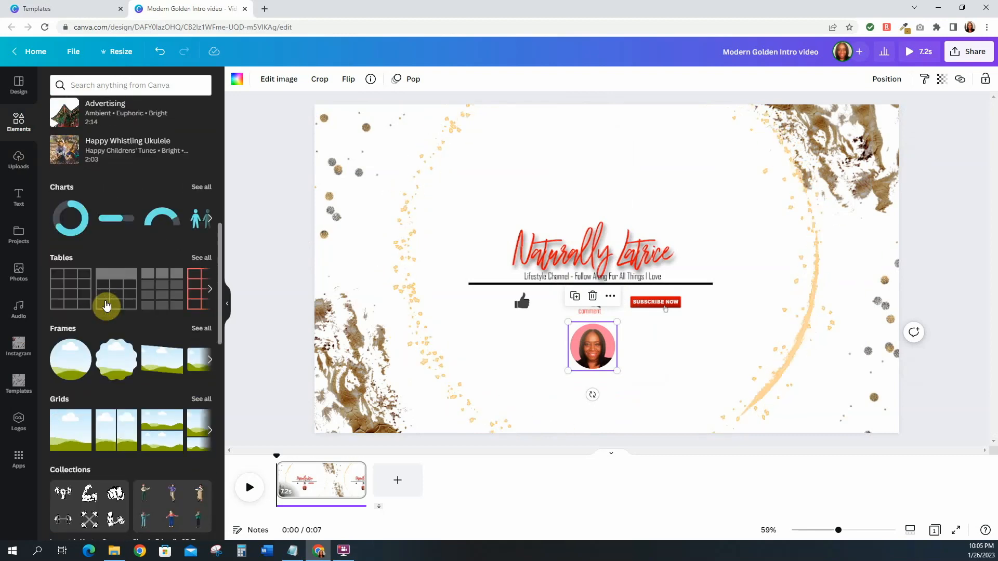
{"action": "left_click", "coordinate": [200, 329]}
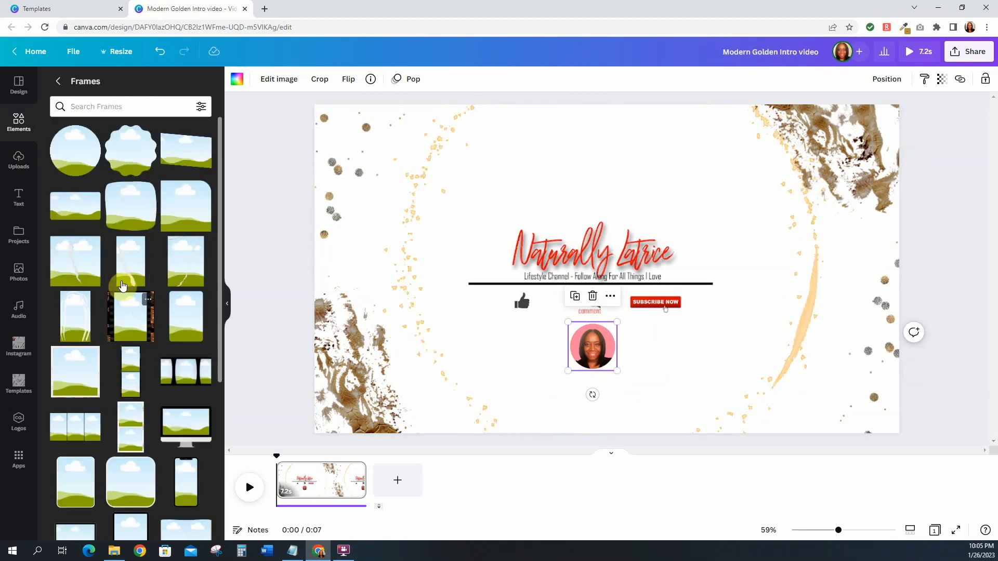
{"action": "left_click", "coordinate": [114, 106]}
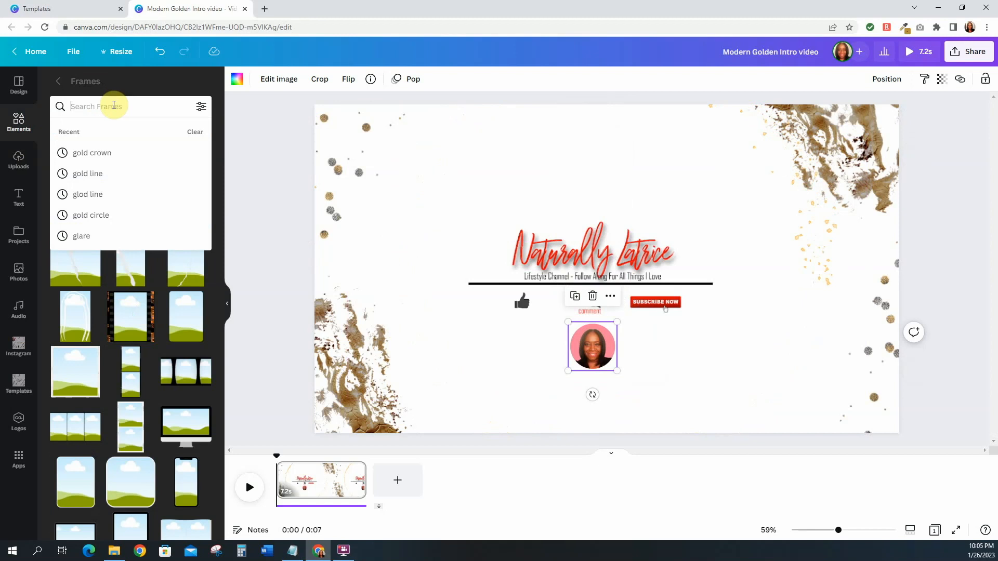
{"action": "type", "text": "pol"}
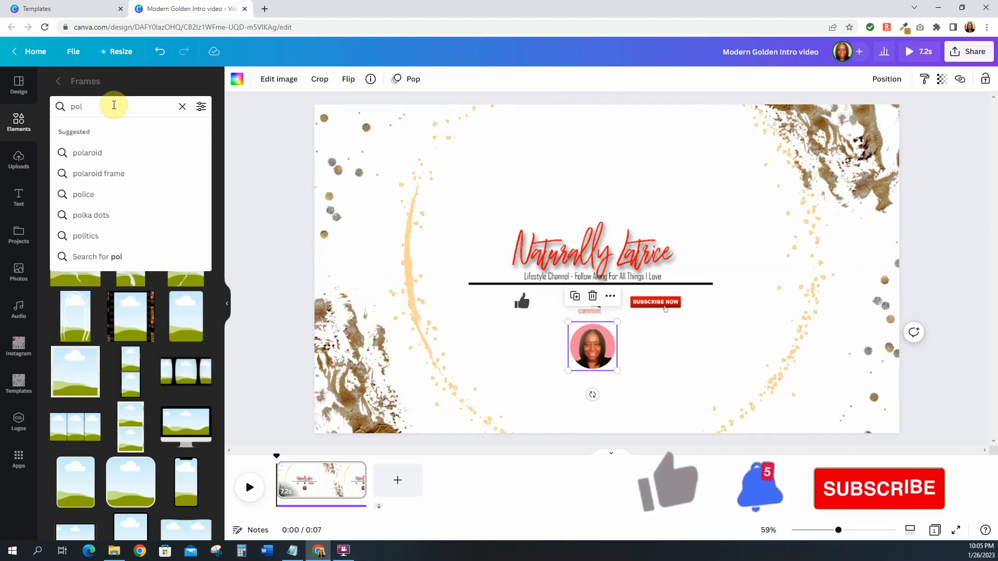
{"action": "left_click", "coordinate": [105, 173]}
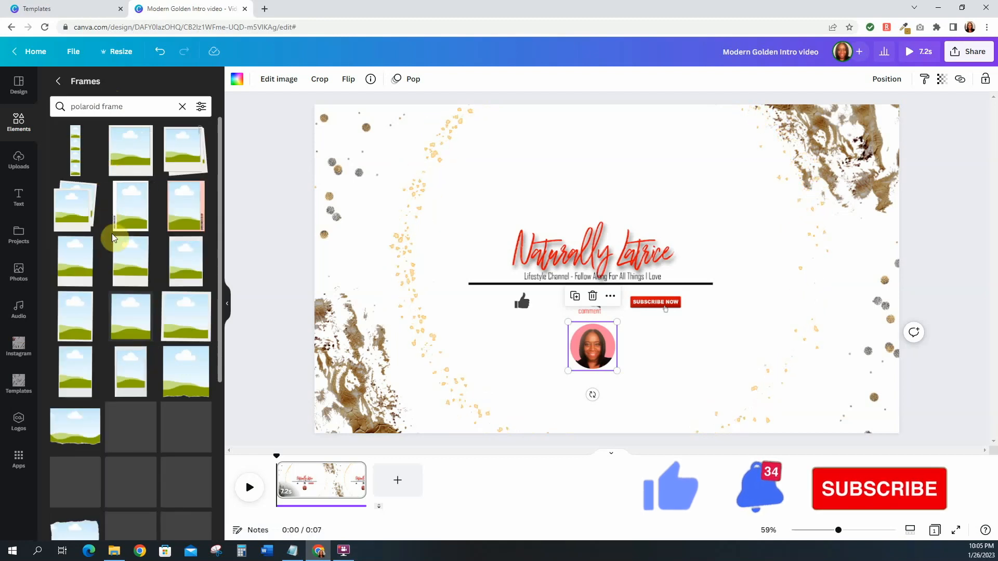
Try a square polaroid frame and delete it, then add a narrow gray one and shrink it above the channel name.
{"action": "left_click", "coordinate": [130, 151]}
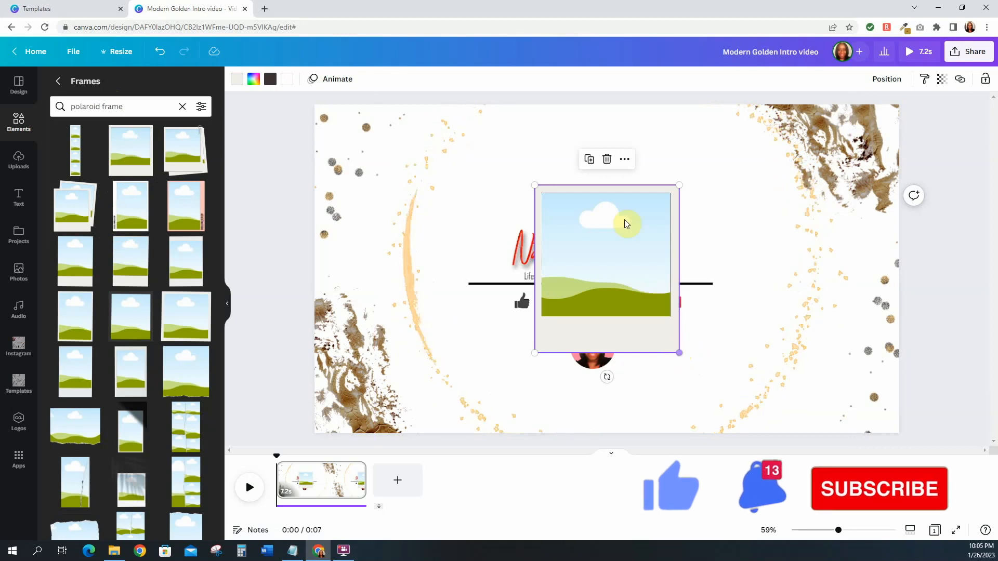
{"action": "left_click", "coordinate": [606, 160]}
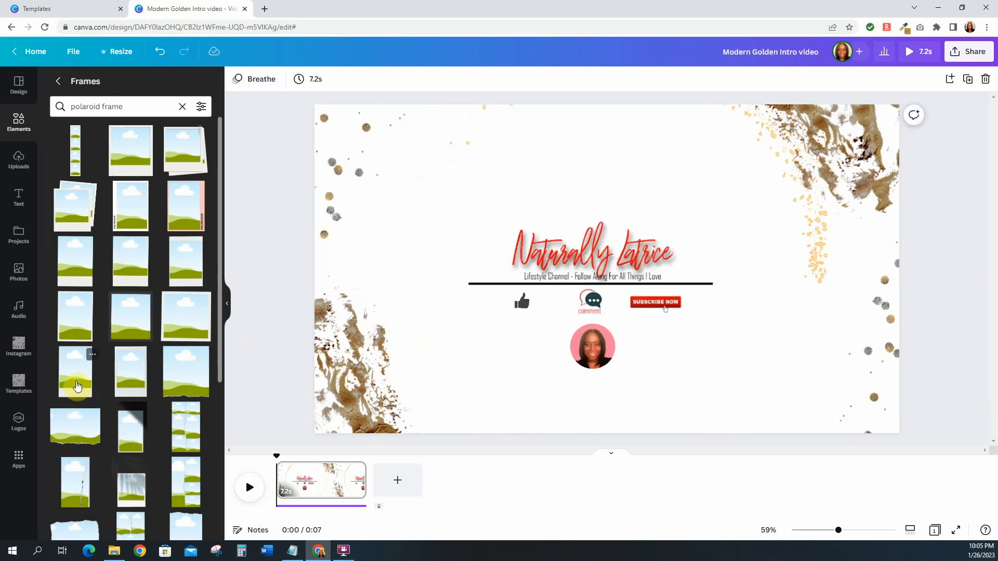
{"action": "left_click", "coordinate": [128, 383]}
{"action": "left_click_drag", "start_coordinate": [604, 267], "coordinate": [535, 221]}
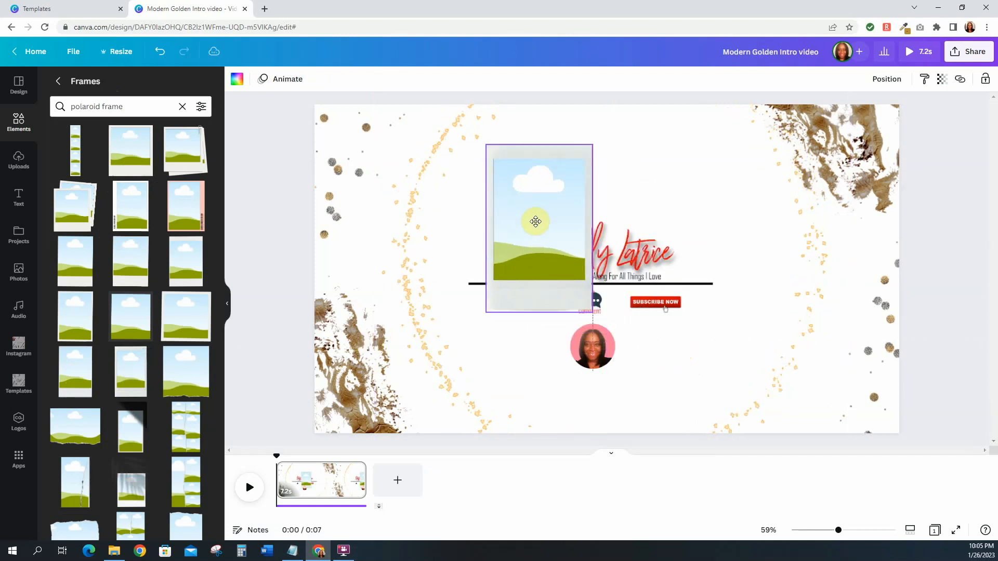
{"action": "left_click_drag", "start_coordinate": [591, 309], "coordinate": [536, 187]}
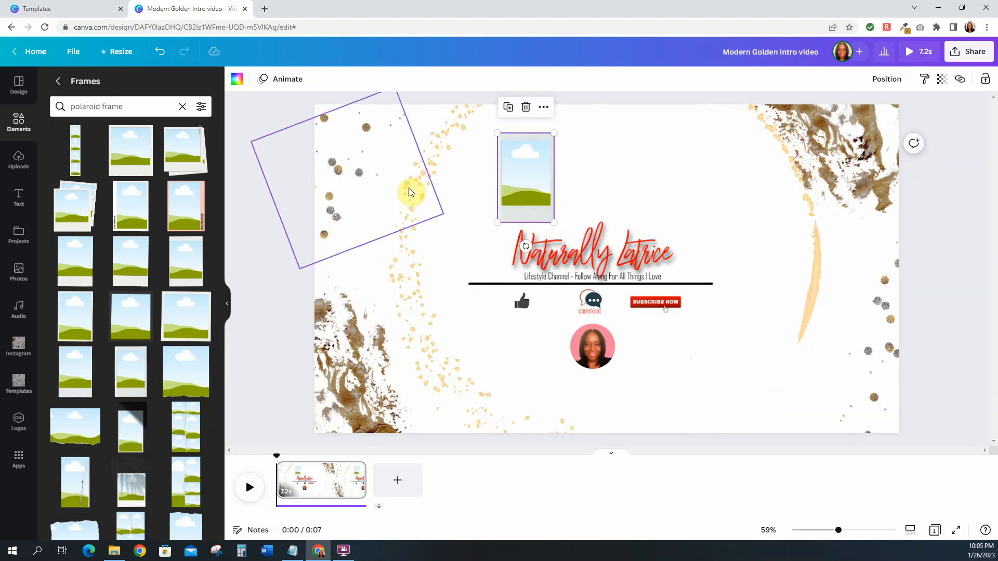
{"action": "left_click", "coordinate": [266, 186]}
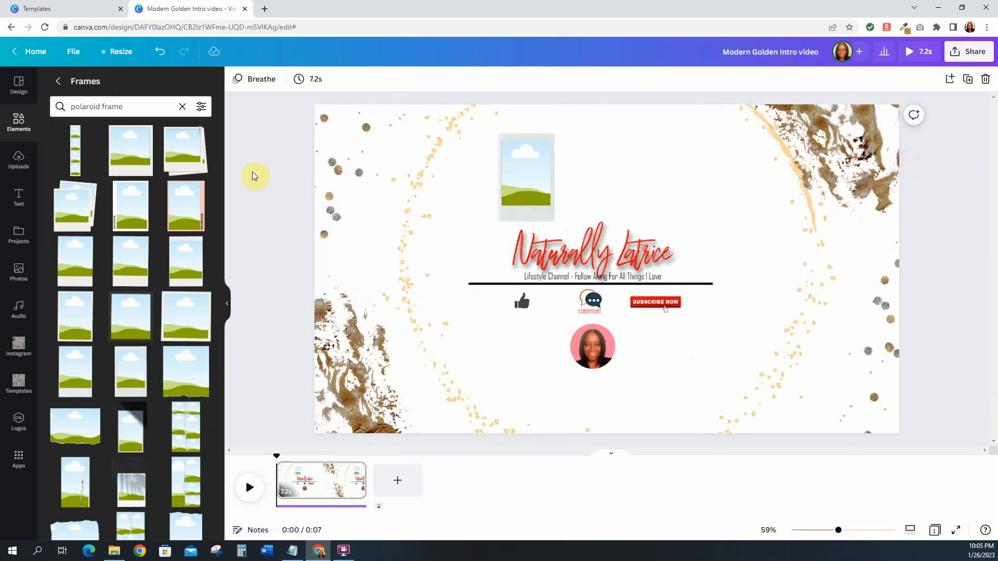
Try an uploaded closet photo in the polaroid frame above the channel name, tilt it, and undo the changes.
{"action": "left_click", "coordinate": [182, 107]}
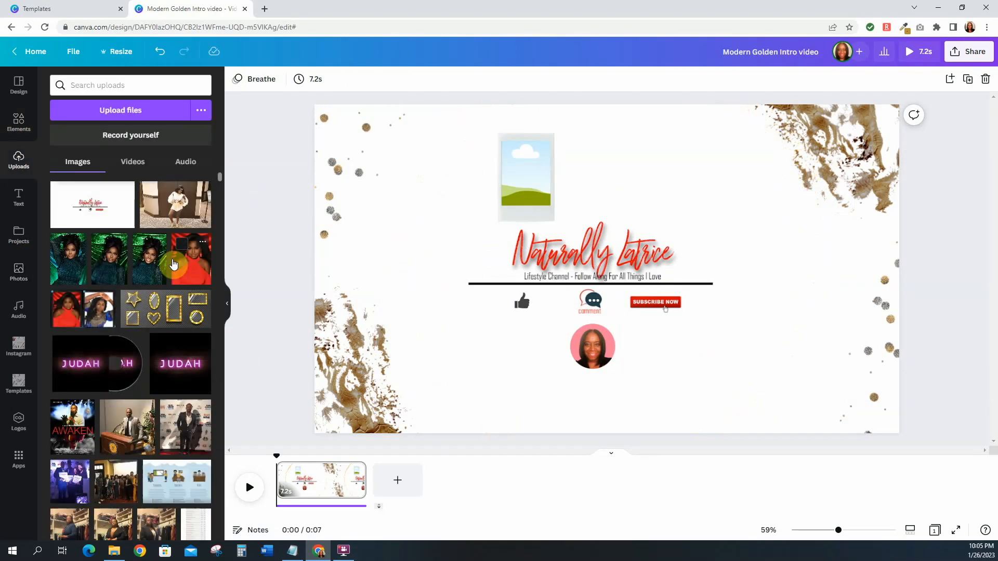
{"action": "scroll", "coordinate": [162, 311], "scroll_direction": "down", "scroll_amount": 1}
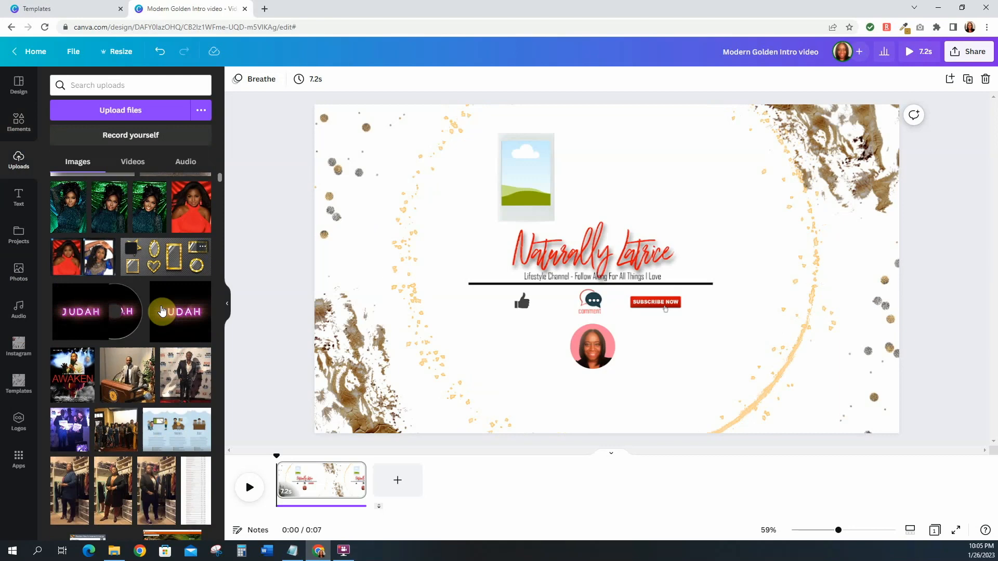
{"action": "scroll", "coordinate": [161, 310], "scroll_direction": "down", "scroll_amount": 1}
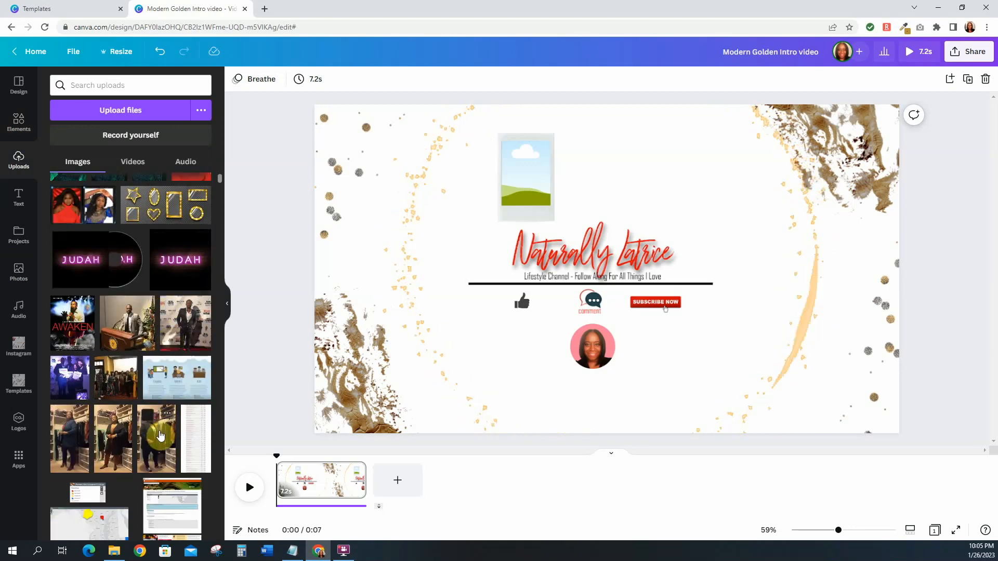
{"action": "left_click_drag", "start_coordinate": [169, 426], "coordinate": [545, 182]}
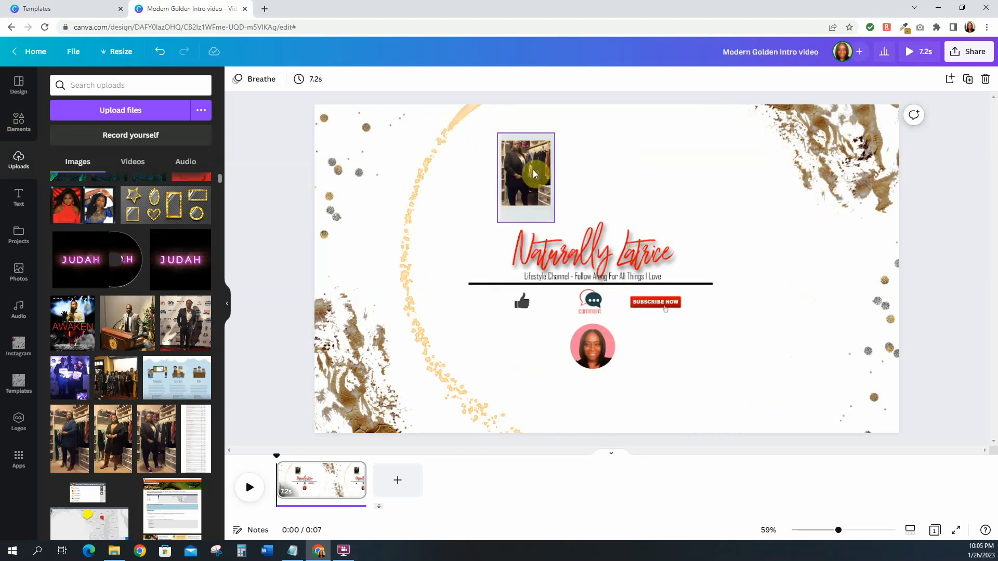
{"action": "left_click", "coordinate": [532, 169]}
{"action": "left_click_drag", "start_coordinate": [525, 238], "coordinate": [566, 164]}
{"action": "left_click", "coordinate": [160, 51]}
{"action": "left_click", "coordinate": [160, 51]}
Remove the trial polaroid frame and use the white polaroid frame with a barcode along its side instead.
{"action": "left_click", "coordinate": [21, 125]}
{"action": "left_click", "coordinate": [148, 179]}
{"action": "left_click", "coordinate": [525, 177]}
{"action": "left_click", "coordinate": [525, 107]}
{"action": "scroll", "coordinate": [133, 289], "scroll_direction": "down", "scroll_amount": 3}
{"action": "scroll", "coordinate": [120, 299], "scroll_direction": "down", "scroll_amount": 3}
{"action": "scroll", "coordinate": [120, 298], "scroll_direction": "up", "scroll_amount": 8}
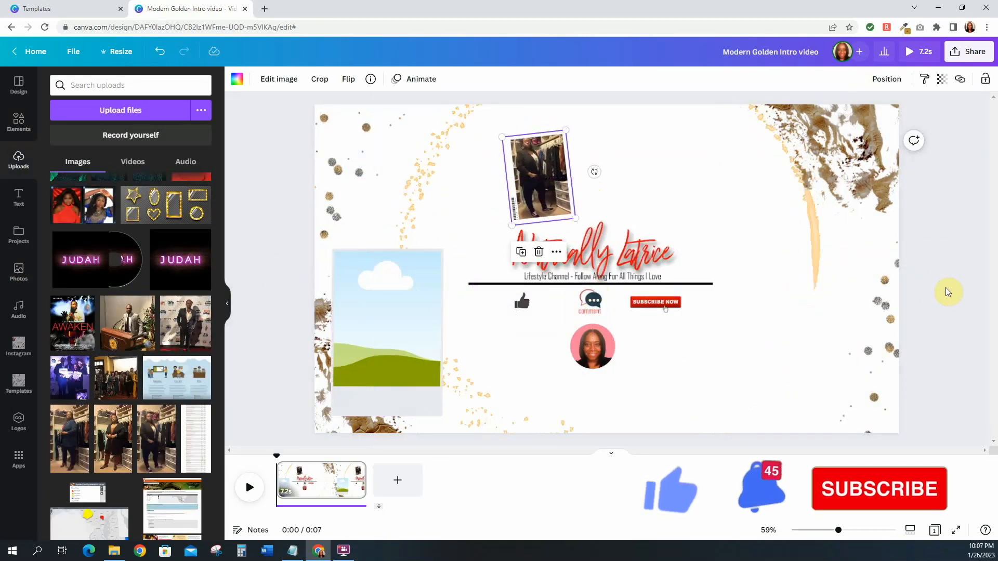
{"action": "left_click", "coordinate": [940, 282]}
{"action": "left_click", "coordinate": [538, 177]}
{"action": "left_click", "coordinate": [556, 251]}
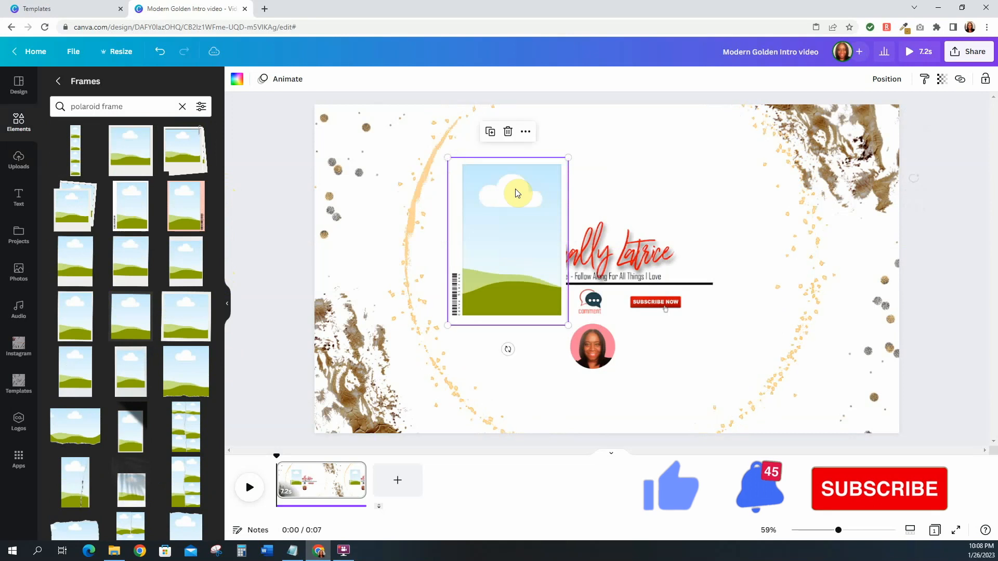
Copy the barcode polaroid frame, paste it, and move the copy to the right edge of the page.
{"action": "right_click", "coordinate": [516, 191]}
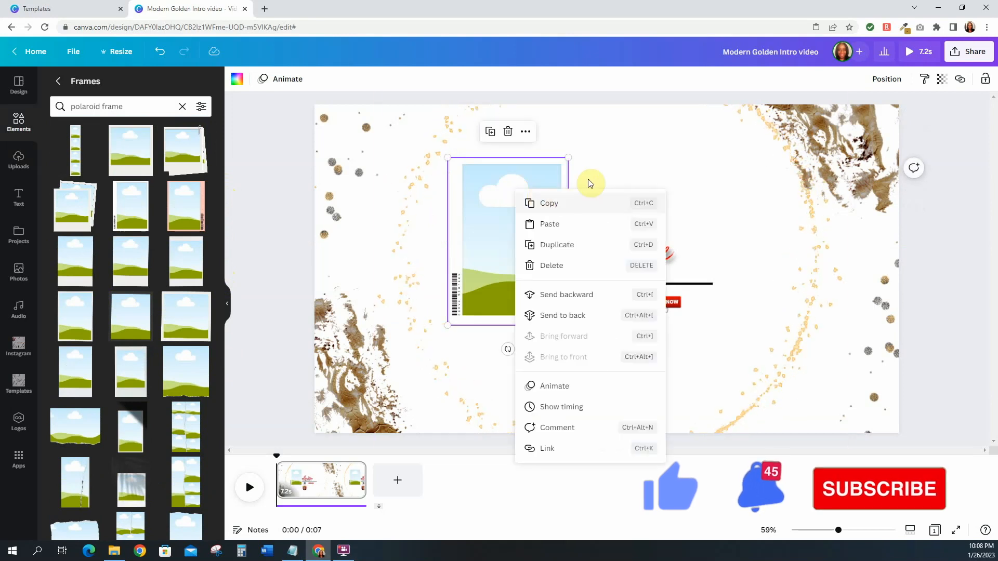
{"action": "left_click", "coordinate": [577, 205]}
{"action": "left_click", "coordinate": [744, 259]}
{"action": "right_click", "coordinate": [771, 268]}
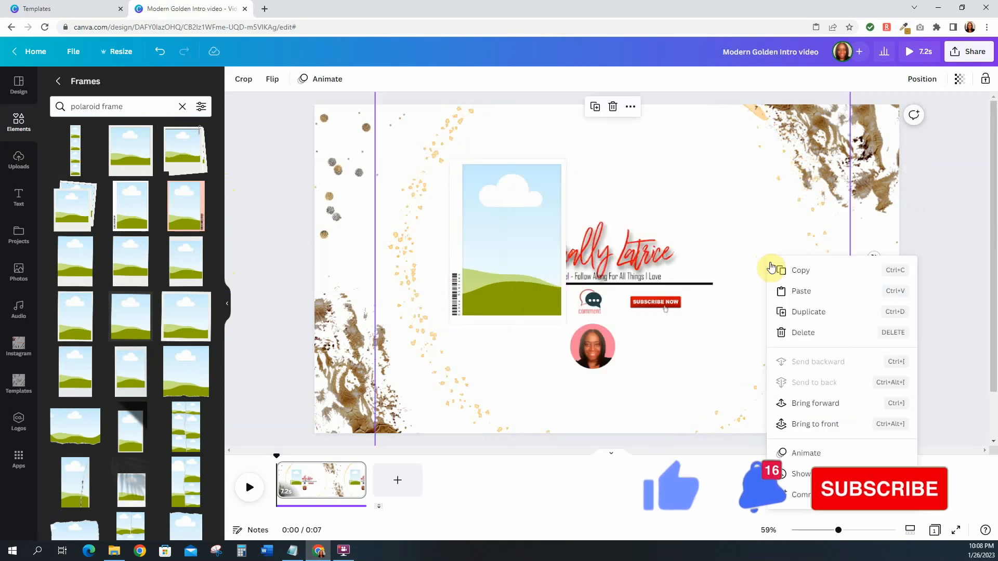
{"action": "left_click", "coordinate": [779, 291]}
{"action": "left_click_drag", "start_coordinate": [528, 267], "coordinate": [838, 318]}
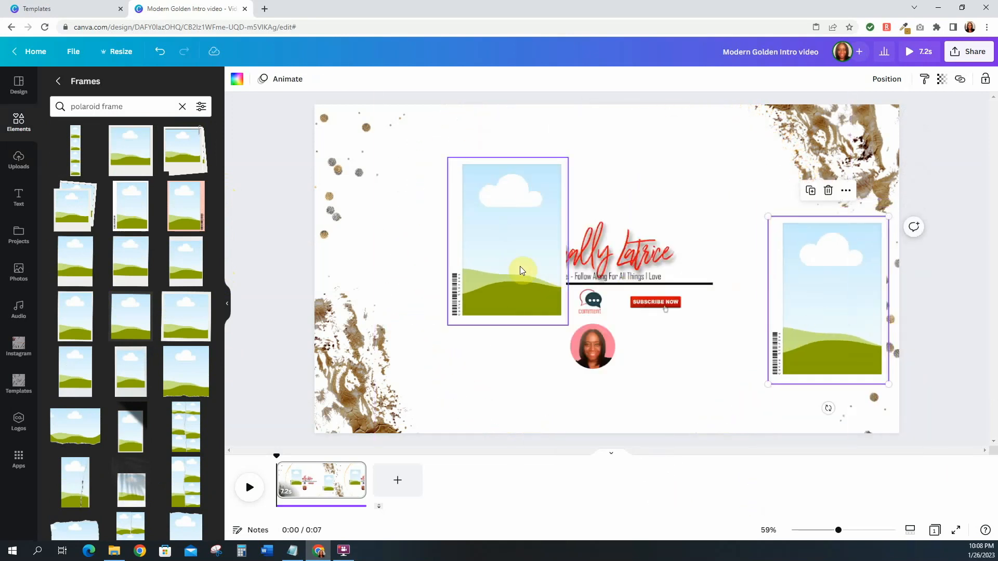
Fill the original barcode frame with the uploaded navy-jacket photo and shift the photo up slightly within its crop.
{"action": "left_click", "coordinate": [518, 267]}
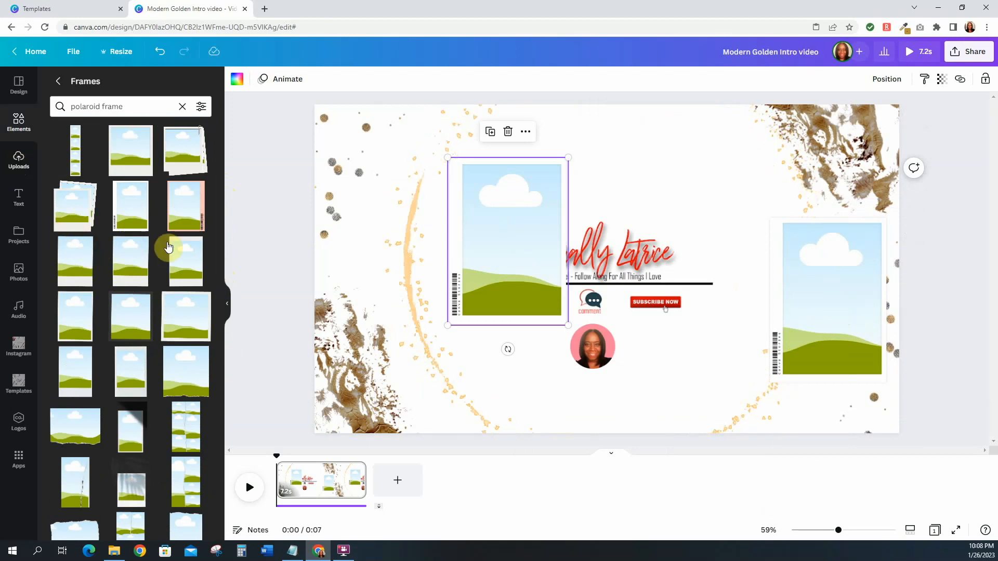
{"action": "left_click", "coordinate": [19, 159]}
{"action": "left_click_drag", "start_coordinate": [113, 438], "coordinate": [496, 240]}
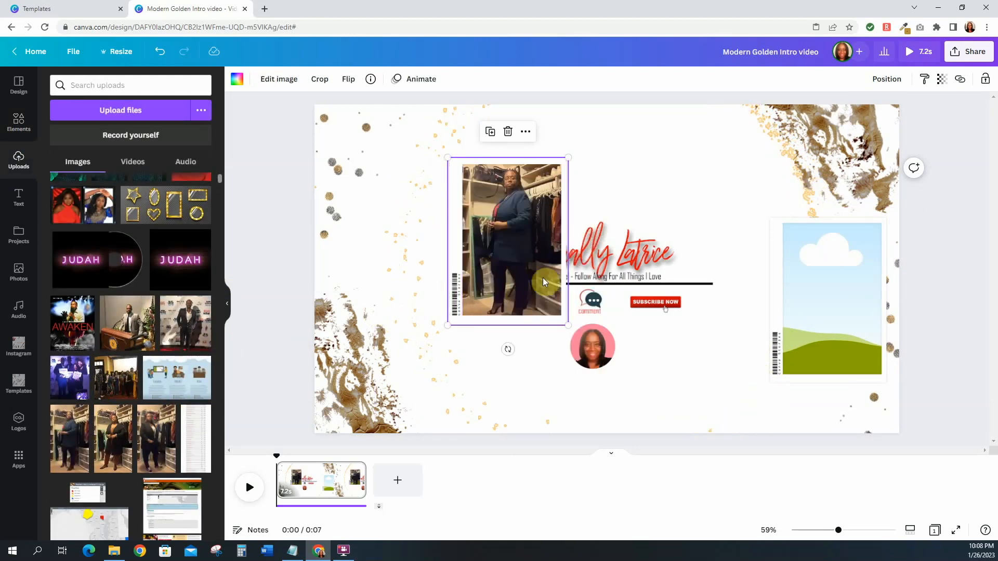
{"action": "left_click", "coordinate": [321, 79]}
{"action": "left_click_drag", "start_coordinate": [523, 247], "coordinate": [522, 238]}
{"action": "left_click", "coordinate": [253, 79]}
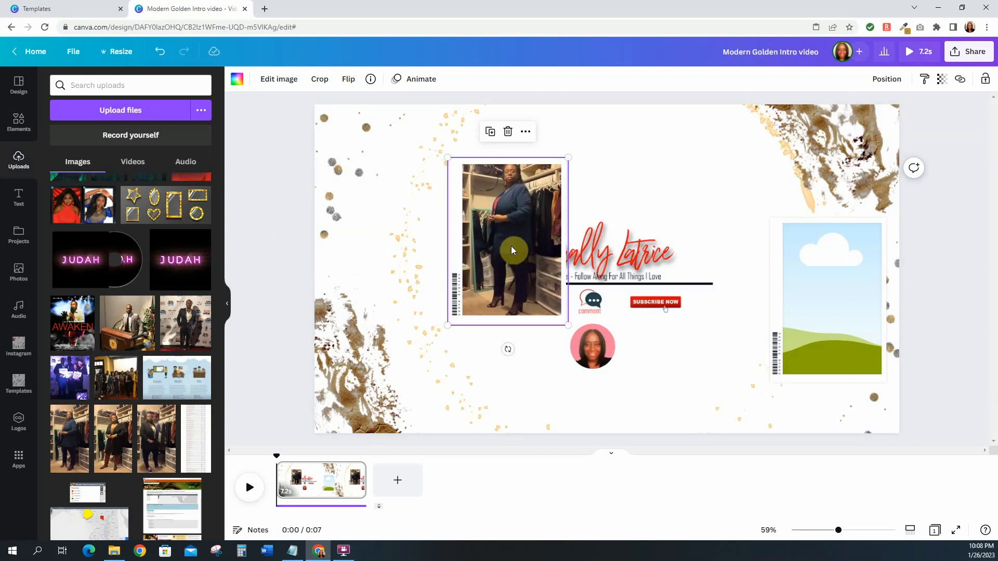
Shrink the navy-jacket polaroid, place it above the start of the channel name, and tilt it slightly counterclockwise.
{"action": "left_click_drag", "start_coordinate": [568, 326], "coordinate": [518, 248]}
{"action": "left_click_drag", "start_coordinate": [490, 208], "coordinate": [514, 187]}
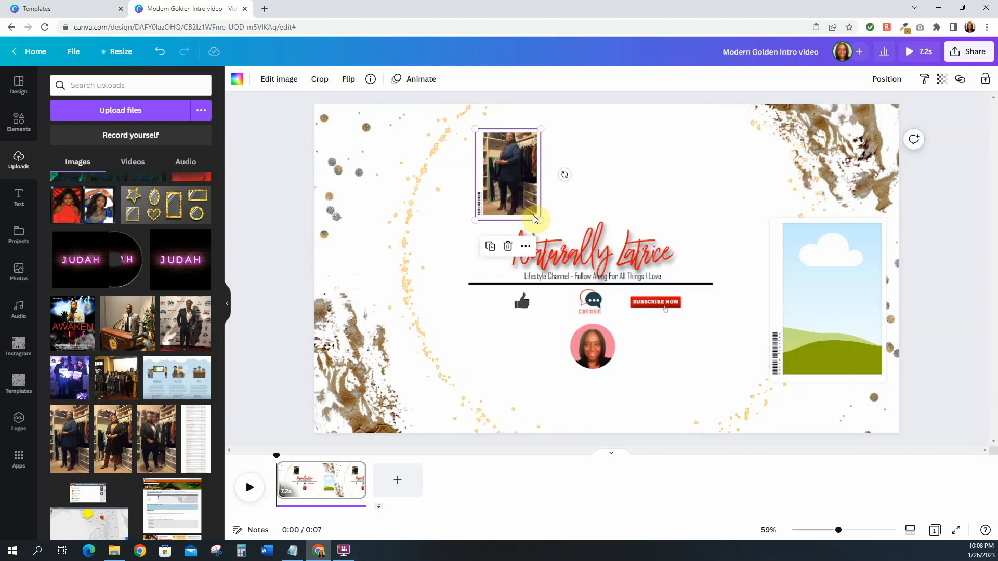
{"action": "left_click_drag", "start_coordinate": [563, 173], "coordinate": [568, 213]}
{"action": "left_click_drag", "start_coordinate": [508, 182], "coordinate": [520, 189]}
Copy the empty barcode frame at the page's right edge and place the pasted copy over the channel name.
{"action": "left_click", "coordinate": [792, 270]}
{"action": "right_click", "coordinate": [793, 269]}
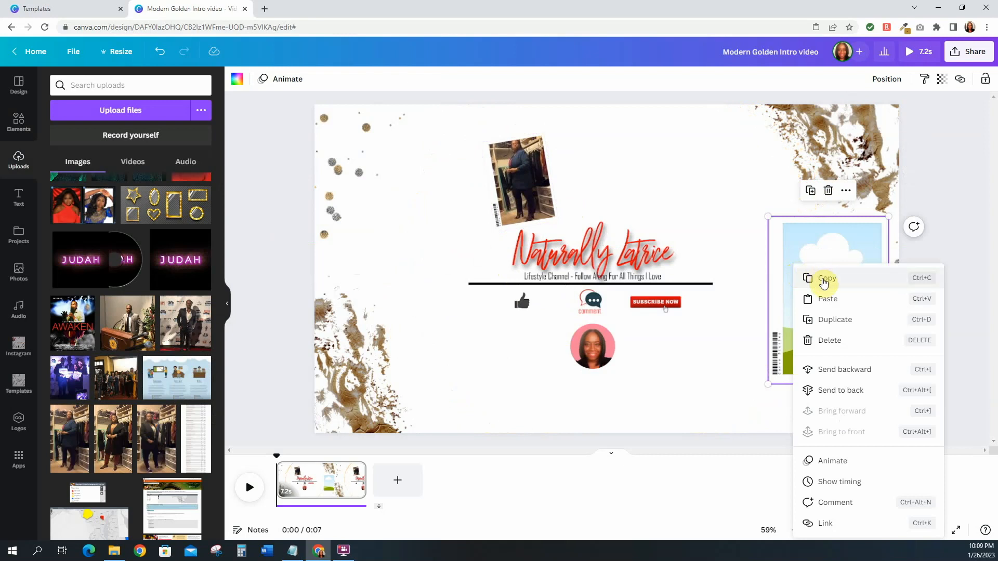
{"action": "left_click", "coordinate": [823, 278]}
{"action": "left_click", "coordinate": [744, 383]}
{"action": "right_click", "coordinate": [695, 287]}
{"action": "key", "text": "Escape"}
{"action": "left_click_drag", "start_coordinate": [783, 319], "coordinate": [595, 268]}
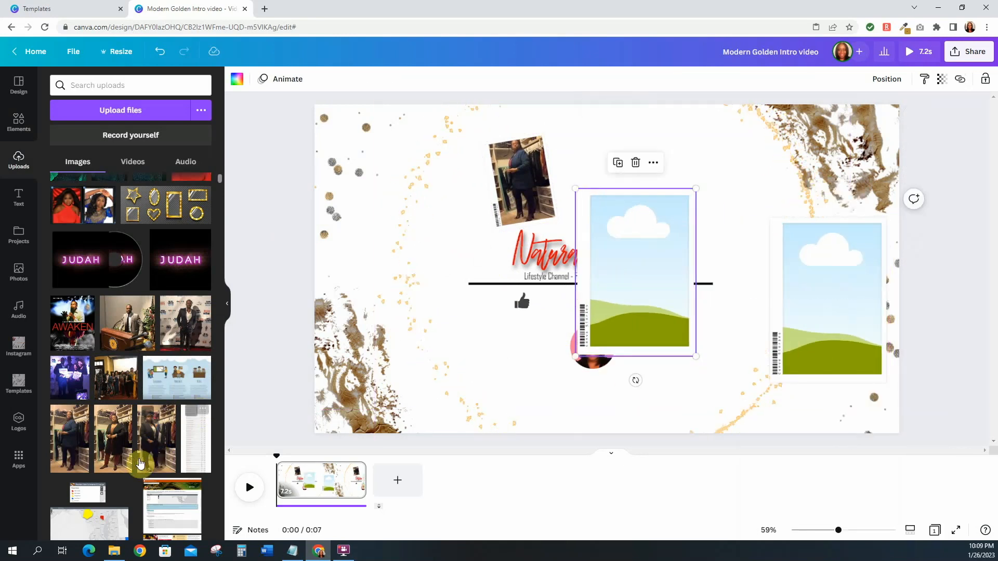
Fill the new barcode frame with the uploaded photo of the brown outfit and shift the photo up within its crop.
{"action": "left_click_drag", "start_coordinate": [111, 448], "coordinate": [596, 258]}
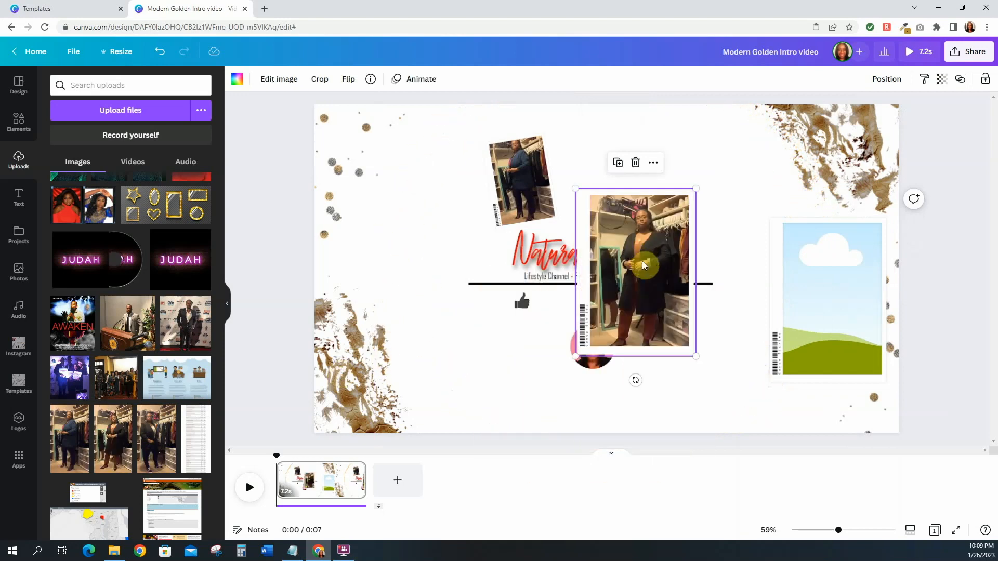
{"action": "left_click", "coordinate": [320, 78]}
{"action": "left_click_drag", "start_coordinate": [658, 250], "coordinate": [657, 238]}
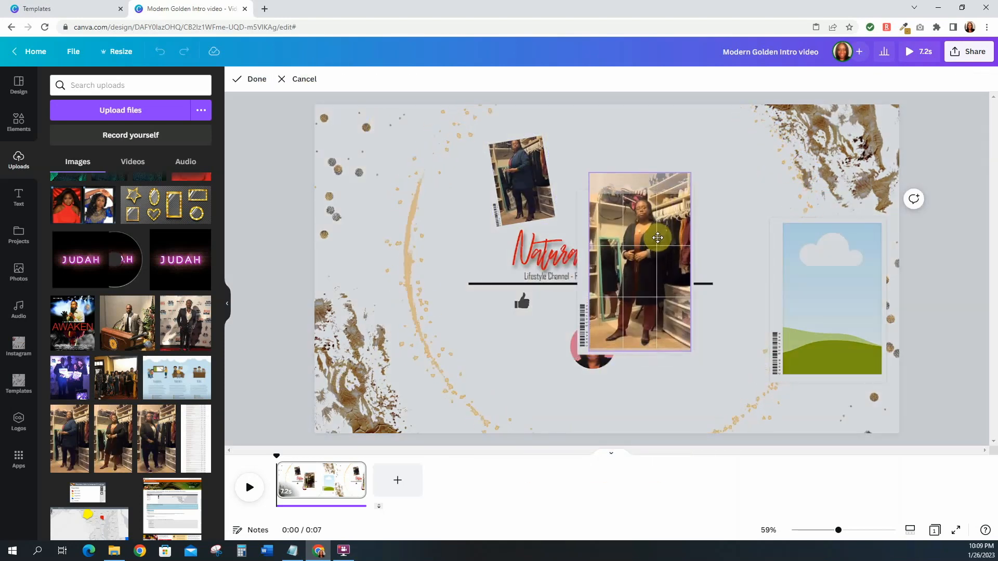
{"action": "left_click", "coordinate": [252, 78]}
Shrink the brown-outfit polaroid and place it upright beside the tilted navy-jacket photo above the channel name.
{"action": "left_click_drag", "start_coordinate": [619, 244], "coordinate": [600, 187]}
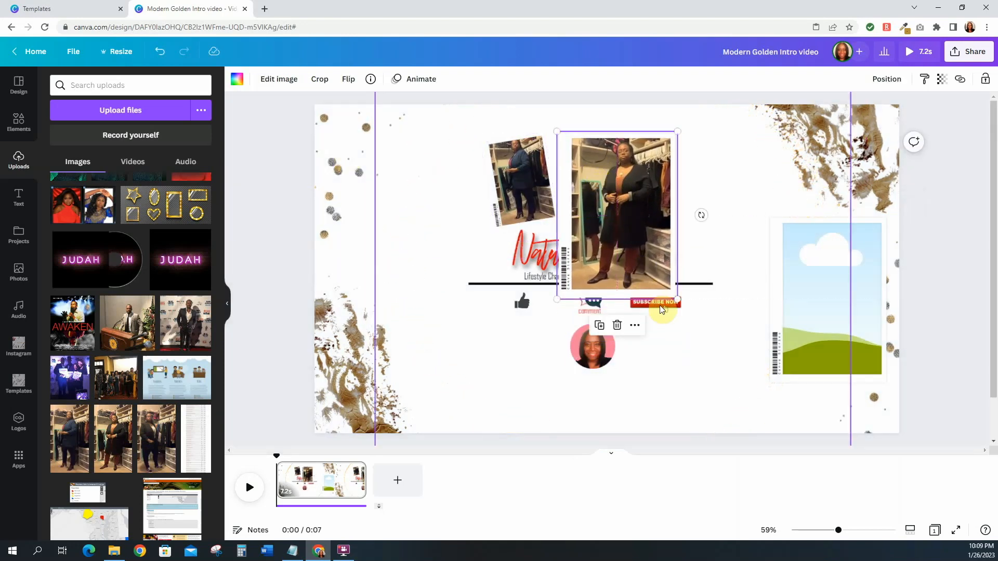
{"action": "left_click_drag", "start_coordinate": [677, 299], "coordinate": [590, 199]}
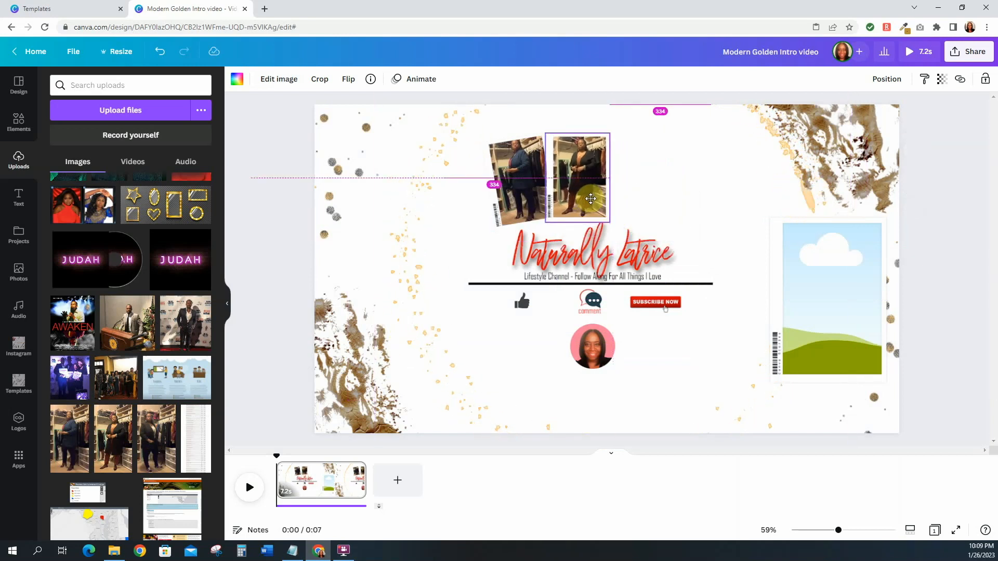
{"action": "left_click_drag", "start_coordinate": [590, 198], "coordinate": [590, 199]}
Move the remaining barcode frame toward the center, fill it with the uploaded black-suit photo, and shift the photo up within its crop.
{"action": "left_click", "coordinate": [790, 272]}
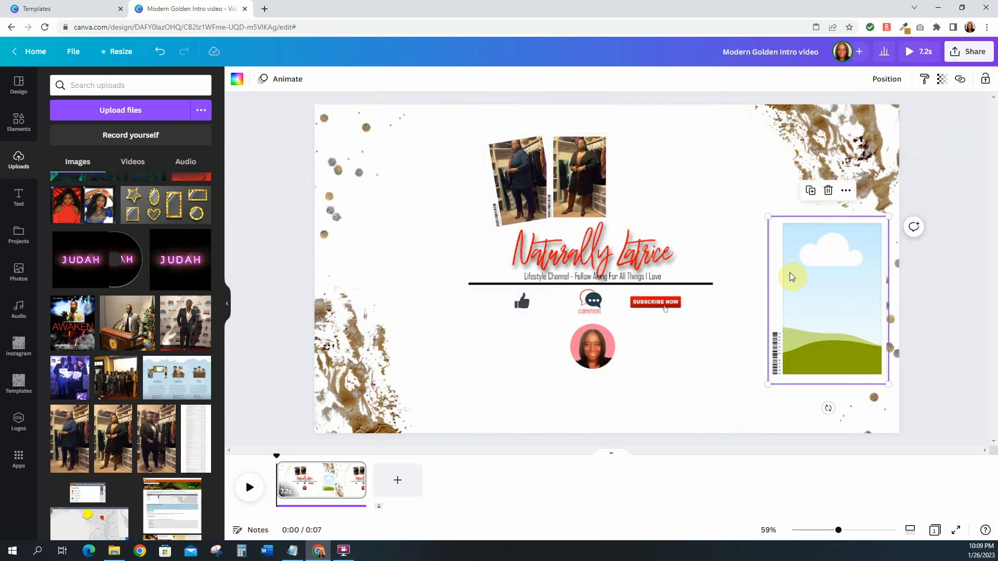
{"action": "left_click_drag", "start_coordinate": [813, 285], "coordinate": [662, 247]}
{"action": "left_click_drag", "start_coordinate": [156, 446], "coordinate": [656, 244]}
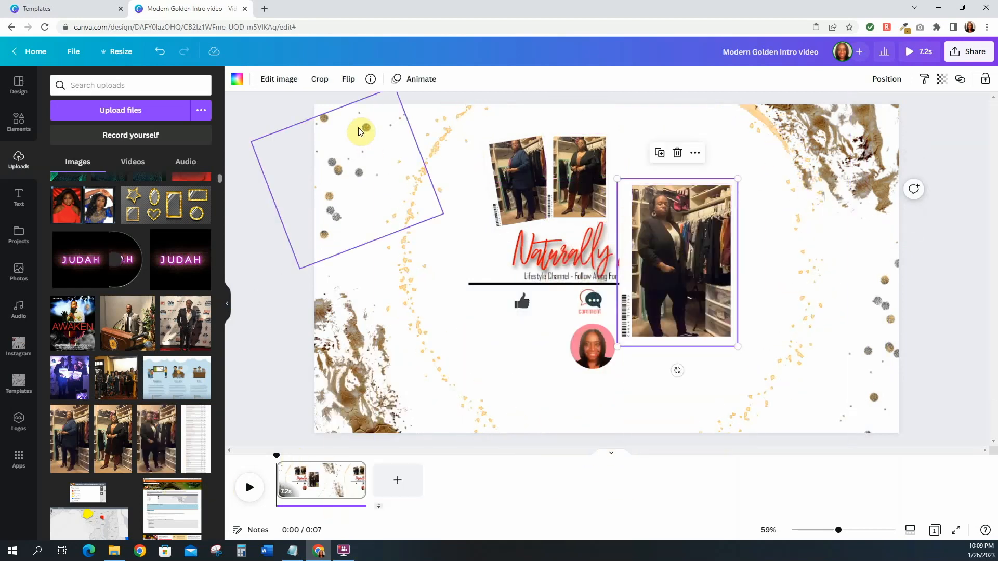
{"action": "left_click", "coordinate": [320, 79]}
{"action": "left_click_drag", "start_coordinate": [668, 273], "coordinate": [667, 253]}
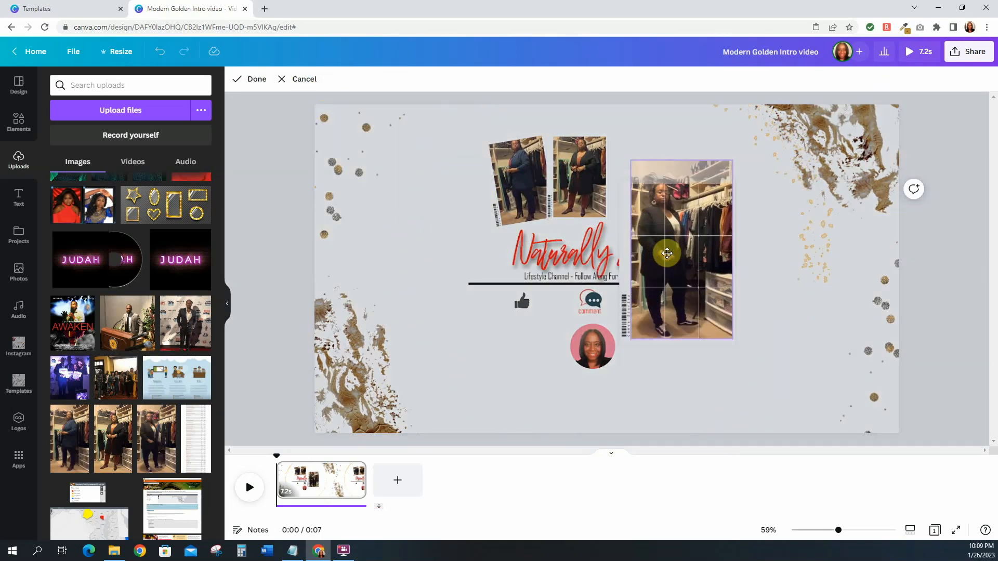
{"action": "left_click", "coordinate": [251, 81]}
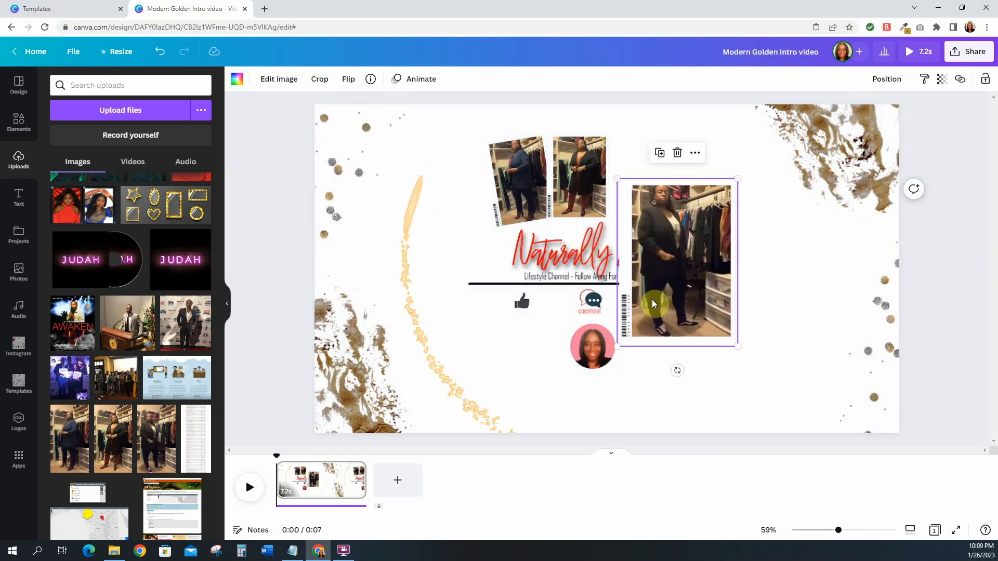
Shrink the black-suit polaroid, place it beside the brown-outfit photo above the channel name, and tilt it clockwise.
{"action": "left_click_drag", "start_coordinate": [689, 298], "coordinate": [687, 255]}
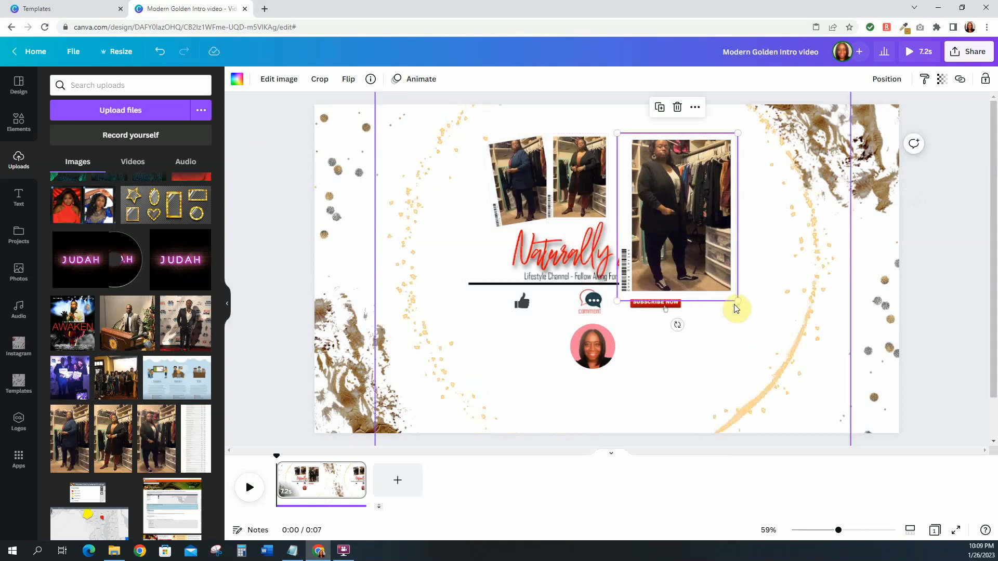
{"action": "left_click_drag", "start_coordinate": [737, 301], "coordinate": [656, 198]}
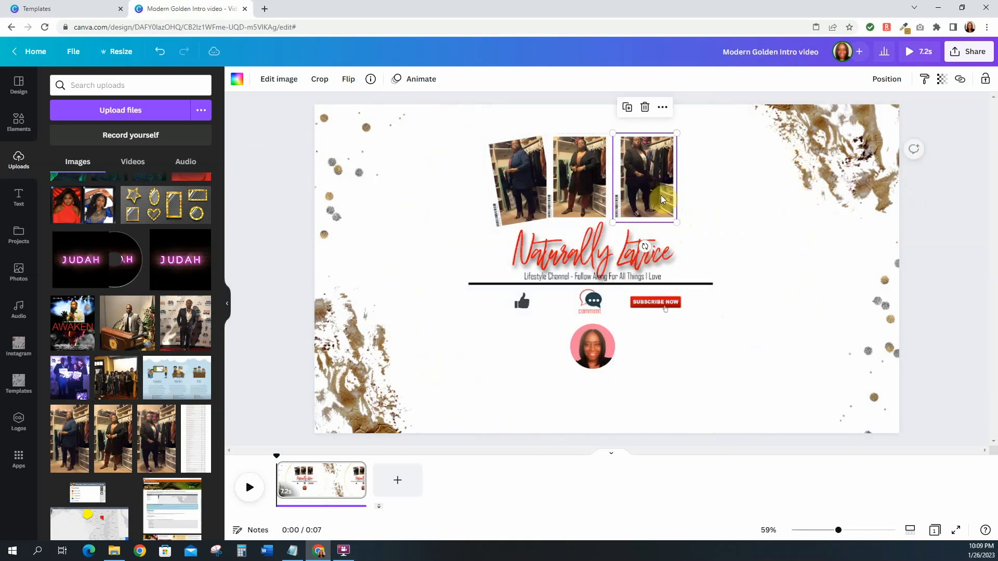
{"action": "left_click_drag", "start_coordinate": [643, 245], "coordinate": [634, 242]}
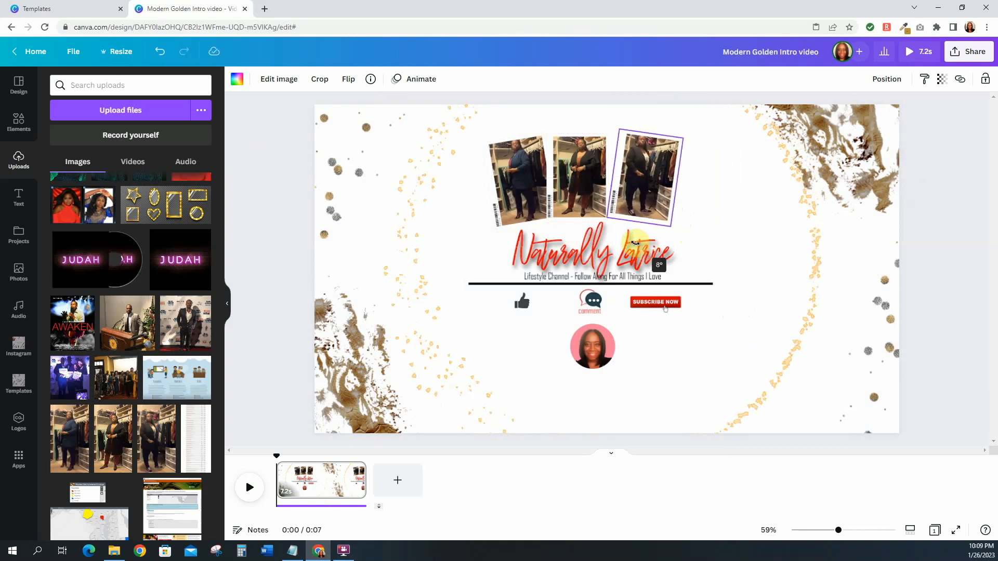
{"action": "left_click_drag", "start_coordinate": [699, 184], "coordinate": [691, 257]}
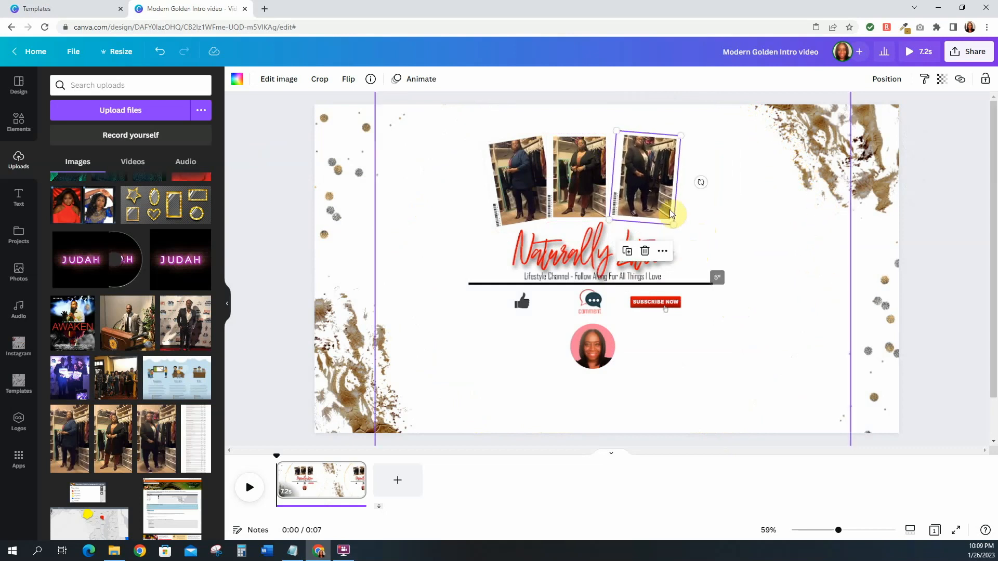
{"action": "left_click_drag", "start_coordinate": [652, 185], "coordinate": [643, 187]}
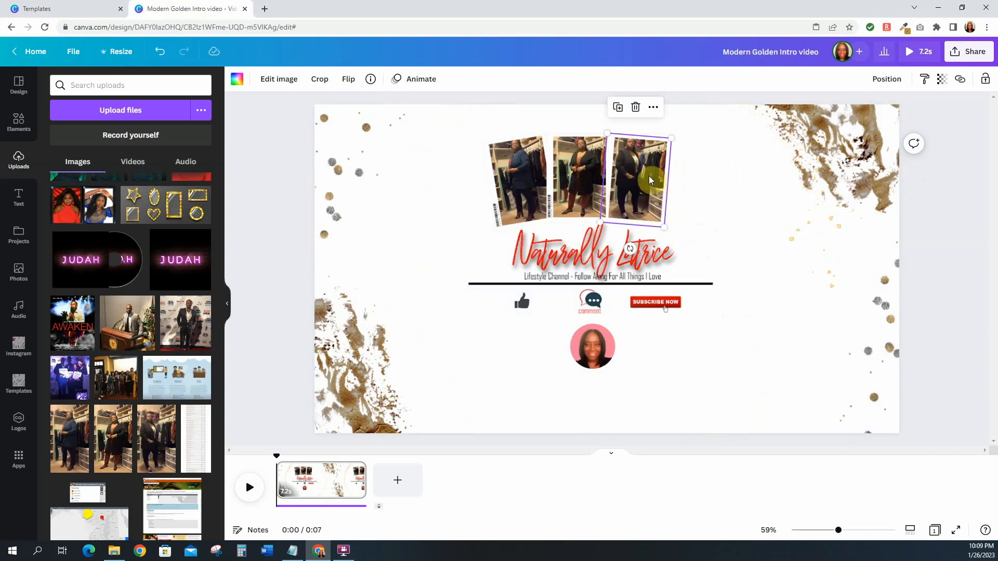
{"action": "left_click_drag", "start_coordinate": [628, 250], "coordinate": [619, 248]}
Shift the brown-outfit and navy-jacket polaroids slightly toward the black-suit one to even out the row.
{"action": "left_click_drag", "start_coordinate": [581, 177], "coordinate": [587, 173]}
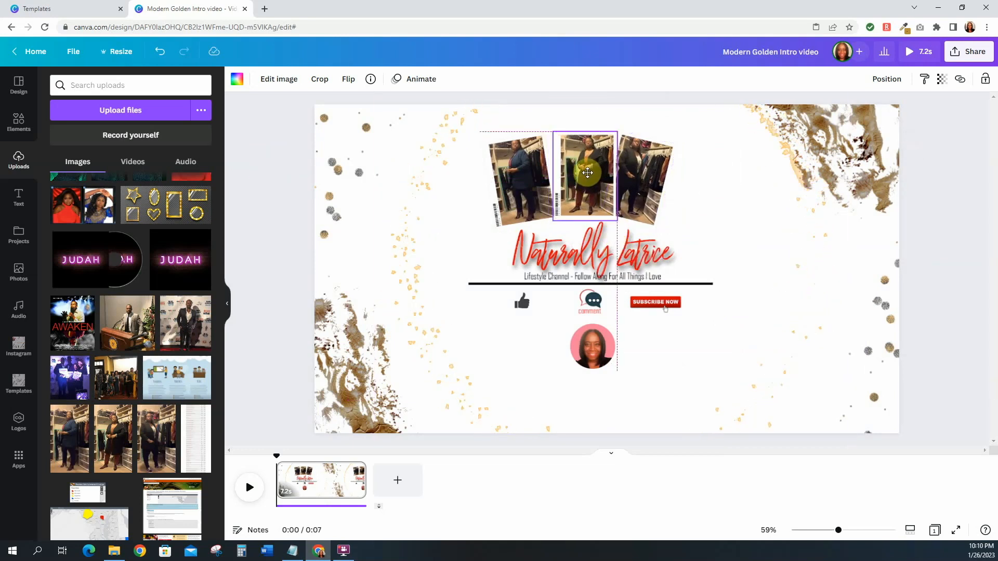
{"action": "left_click_drag", "start_coordinate": [525, 191], "coordinate": [531, 188]}
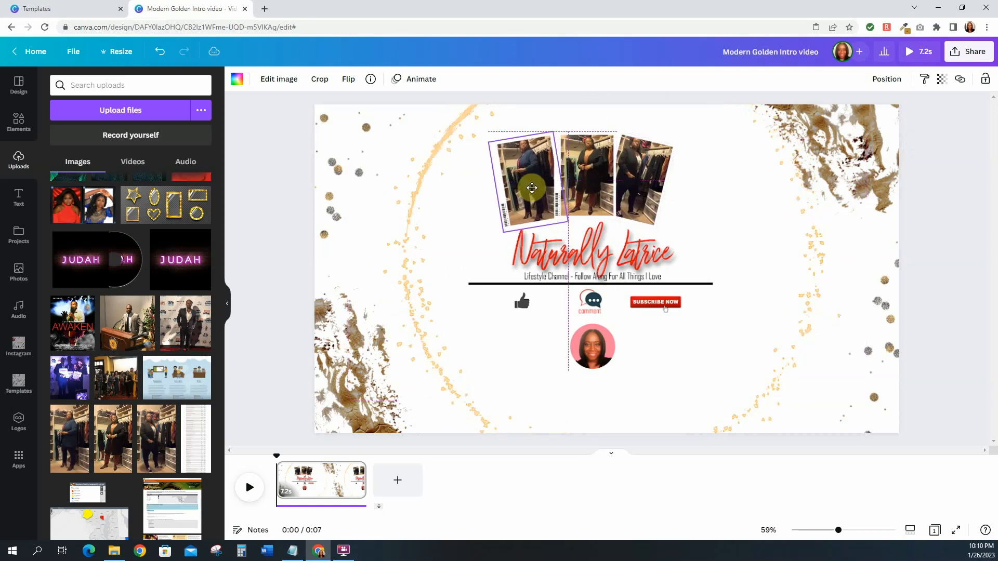
{"action": "left_click", "coordinate": [288, 268]}
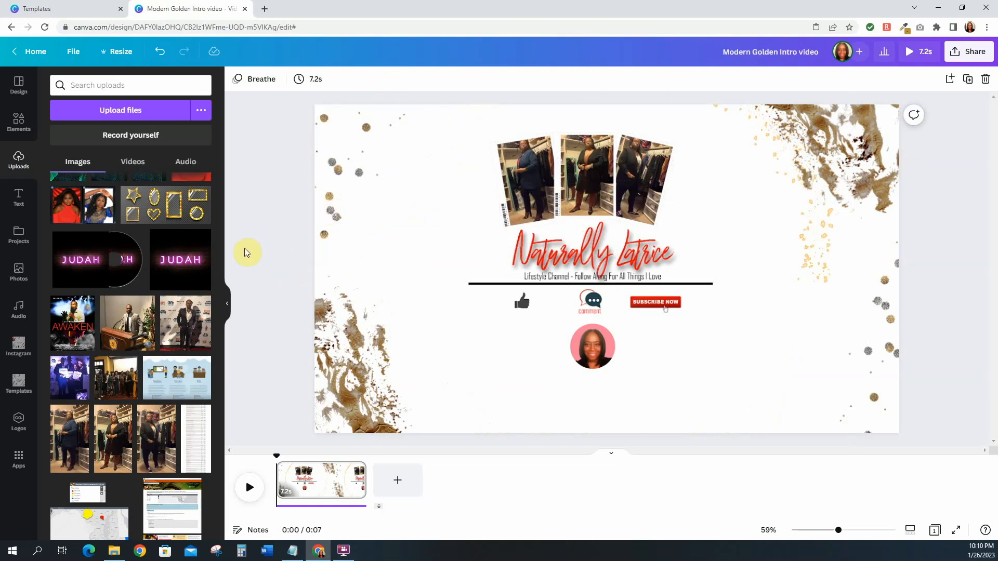
Select all three polaroids together and move them right to the middle of the page.
{"action": "left_click", "coordinate": [522, 180]}
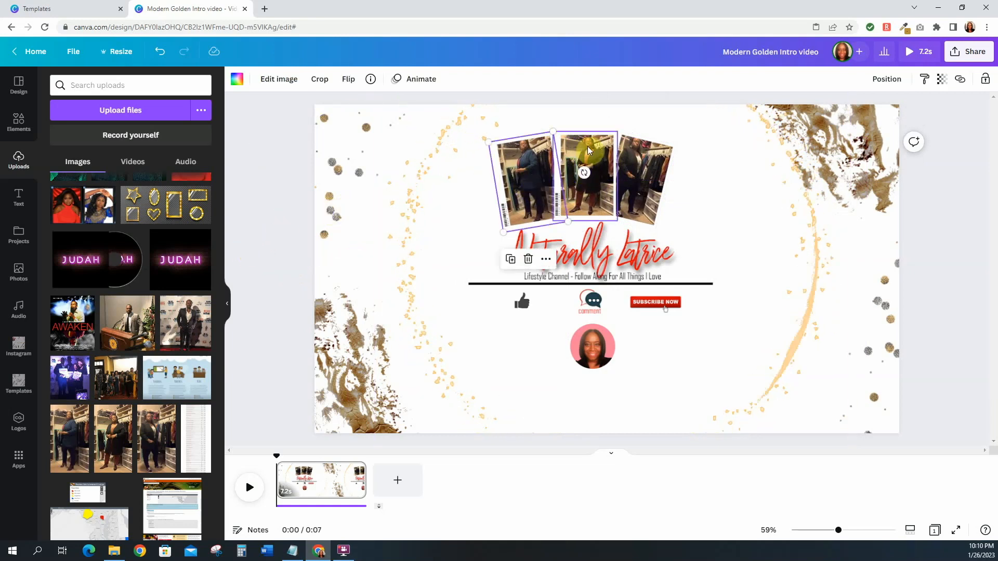
{"action": "left_click", "coordinate": [588, 151], "text": "shift"}
{"action": "left_click", "coordinate": [623, 152], "text": "shift"}
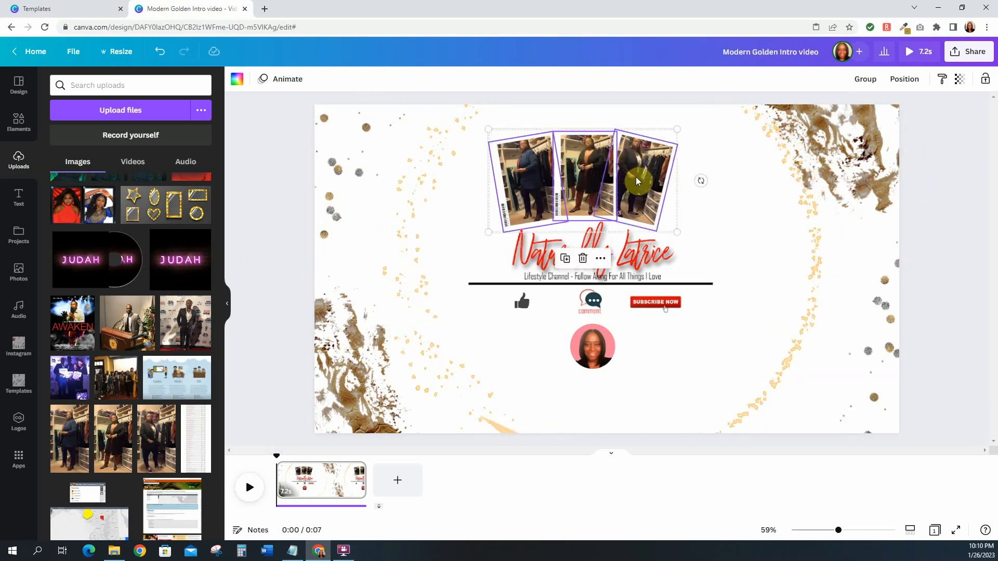
{"action": "left_click_drag", "start_coordinate": [636, 178], "coordinate": [662, 178]}
{"action": "mouse_move", "coordinate": [945, 272]}
{"action": "left_mouse_down"}
{"action": "mouse_move", "coordinate": [668, 300]}
{"action": "mouse_move", "coordinate": [670, 285]}
{"action": "mouse_move", "coordinate": [789, 278]}
{"action": "left_mouse_up"}
Delete the channel logo image from the page background and re-center the gold ring on the page.
{"action": "left_click", "coordinate": [421, 257]}
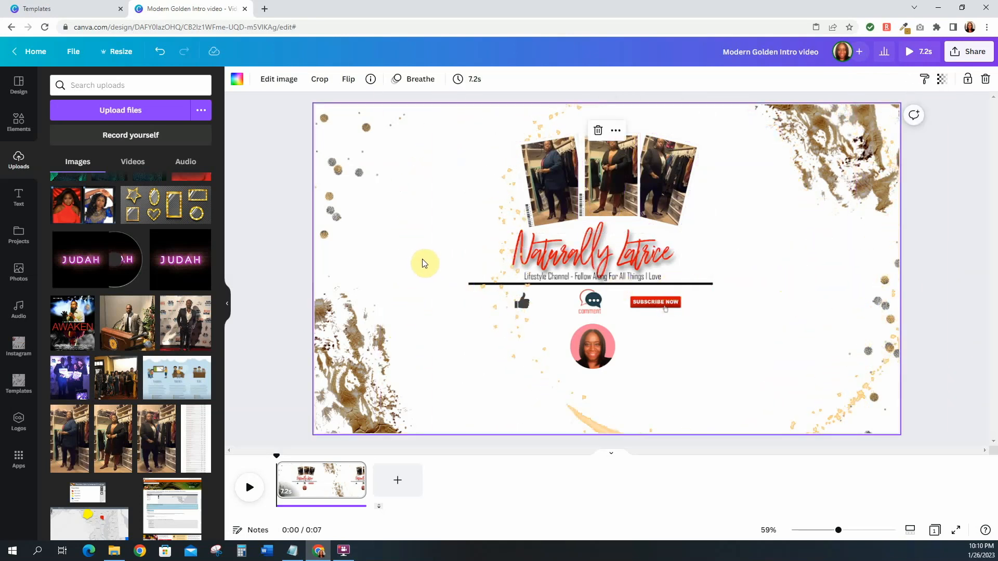
{"action": "key", "text": "Delete"}
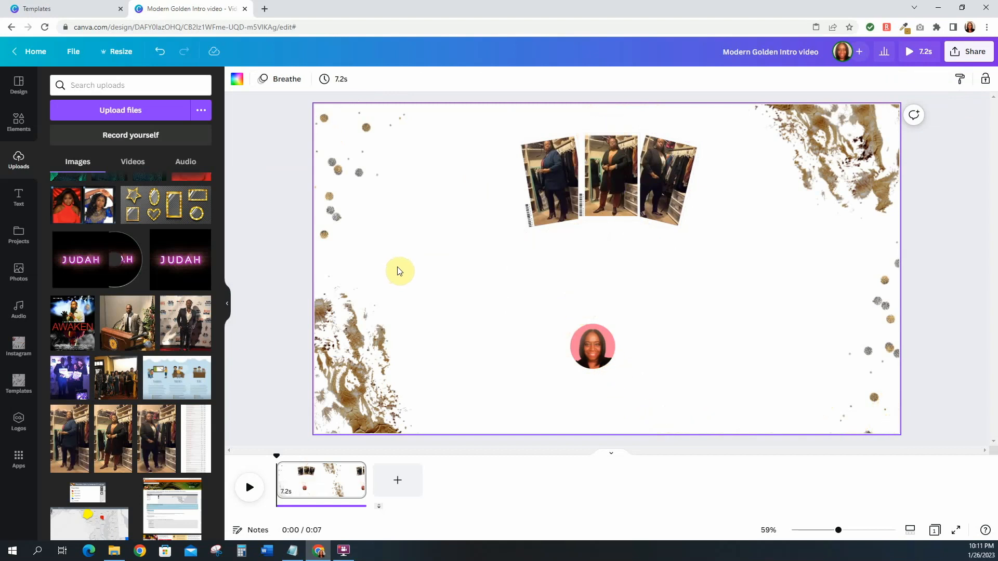
{"action": "left_click_drag", "start_coordinate": [812, 259], "coordinate": [641, 240]}
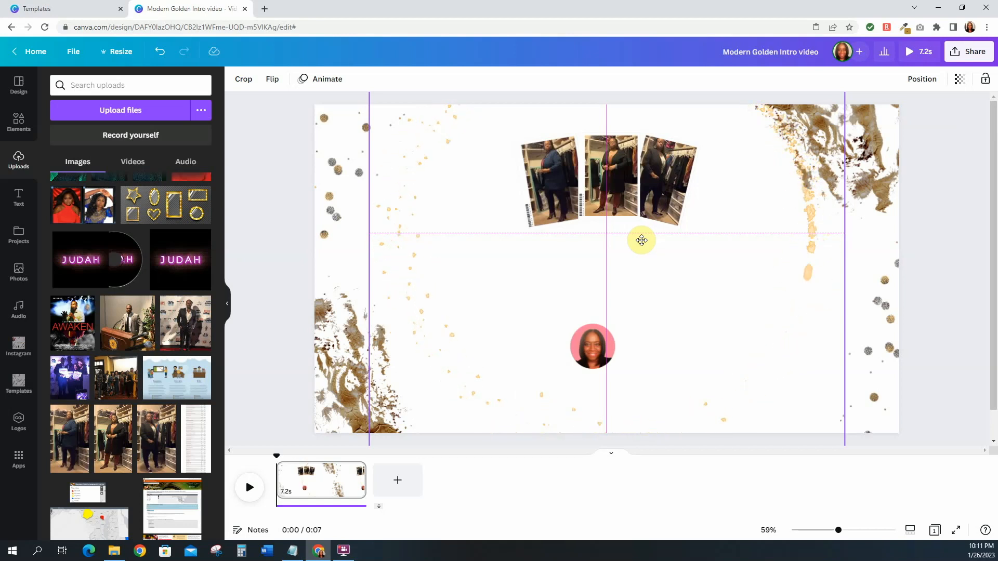
{"action": "left_click", "coordinate": [943, 275]}
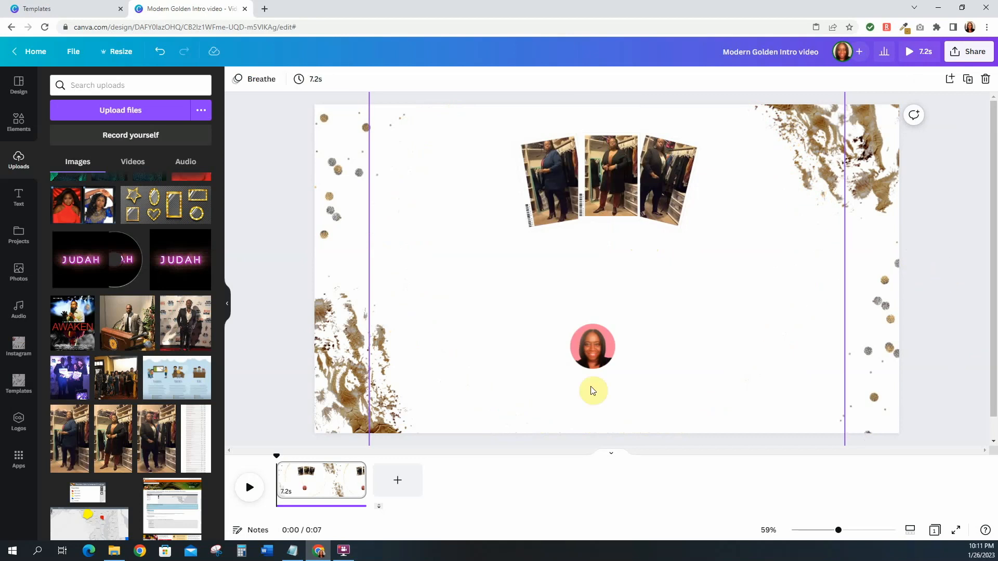
Center the circular portrait horizontally on the page.
{"action": "left_click", "coordinate": [585, 356]}
{"action": "left_click_drag", "start_coordinate": [588, 349], "coordinate": [603, 349]}
{"action": "left_click", "coordinate": [276, 282]}
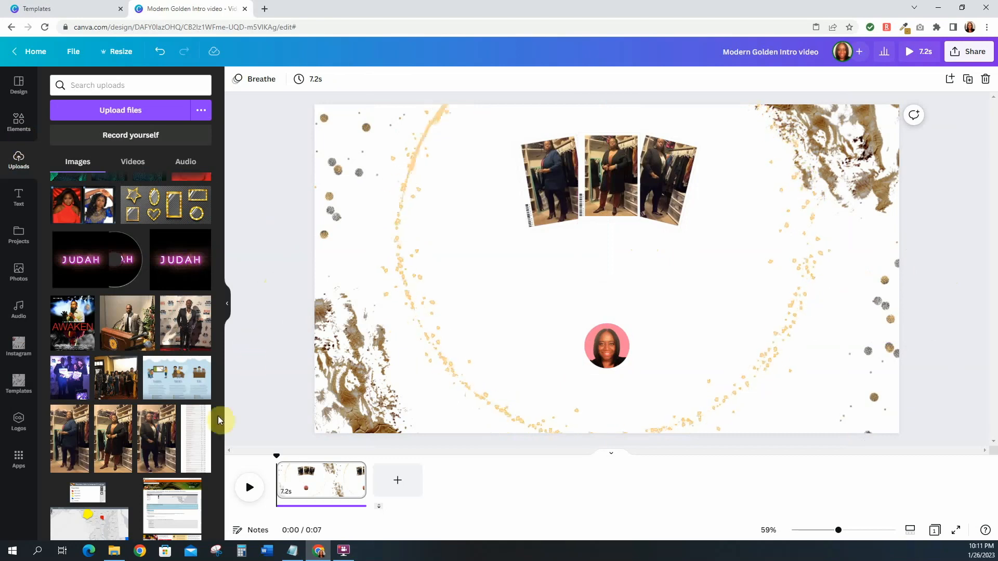
Add the uploaded channel logo image to the page as a separate element and enlarge it to cover most of the page.
{"action": "scroll", "coordinate": [193, 382], "scroll_direction": "down", "scroll_amount": 10}
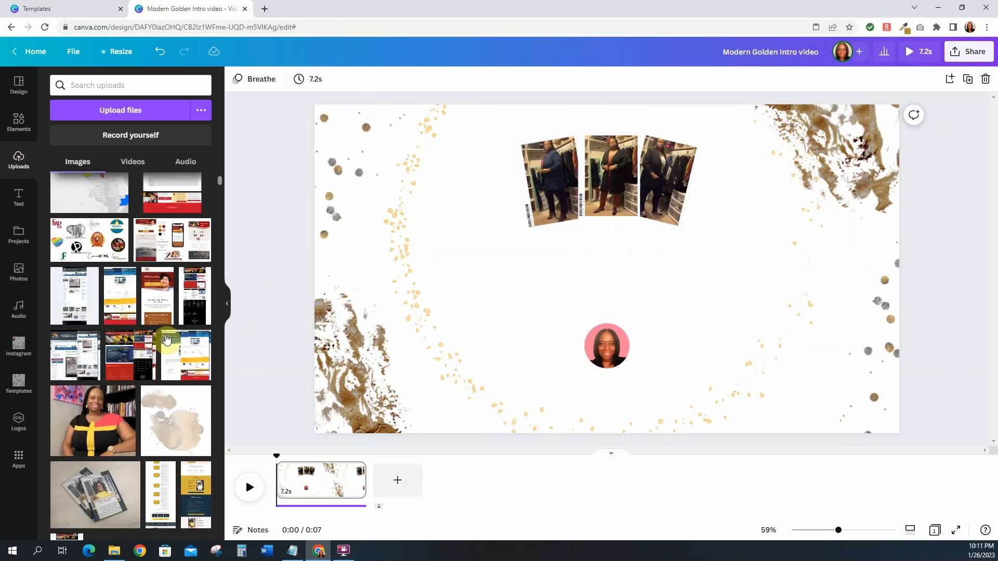
{"action": "left_click_drag", "start_coordinate": [220, 196], "coordinate": [221, 127]}
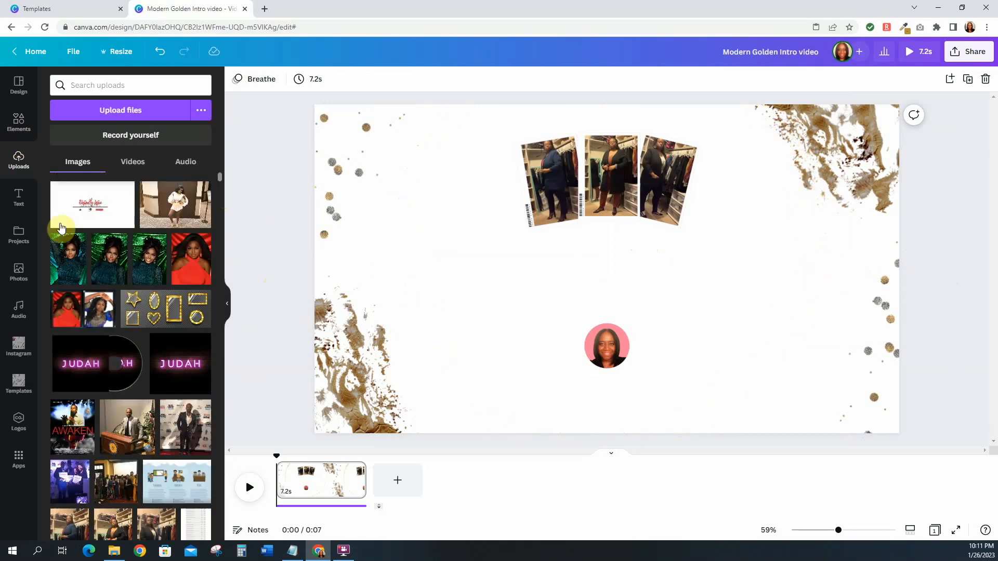
{"action": "left_click", "coordinate": [80, 208]}
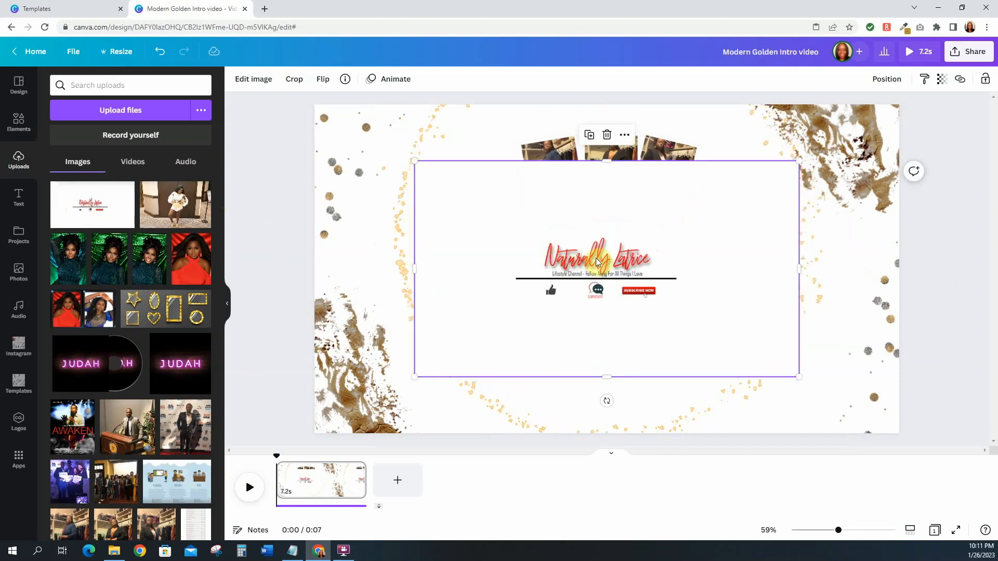
{"action": "left_click_drag", "start_coordinate": [799, 161], "coordinate": [856, 129]}
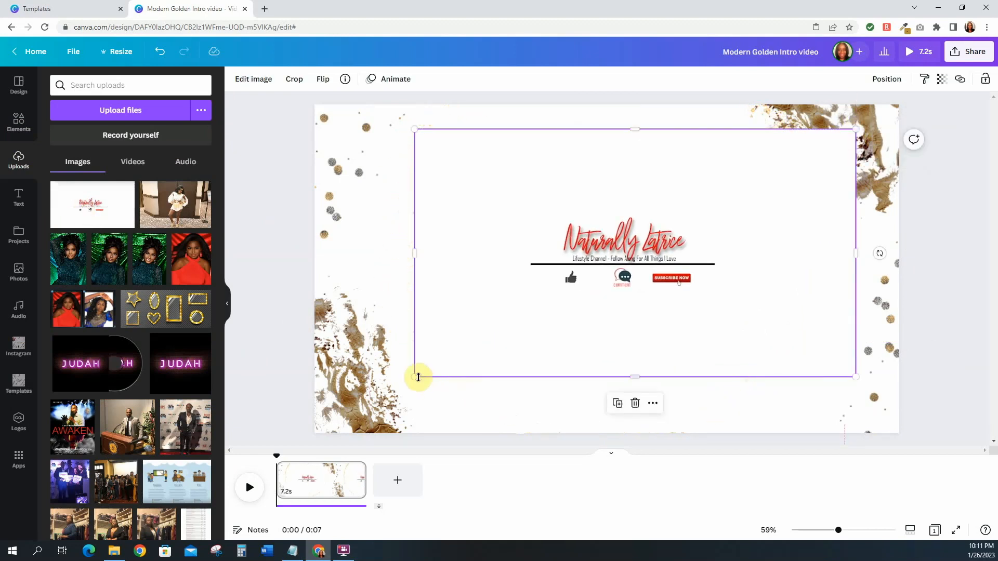
{"action": "left_click_drag", "start_coordinate": [416, 377], "coordinate": [356, 409]}
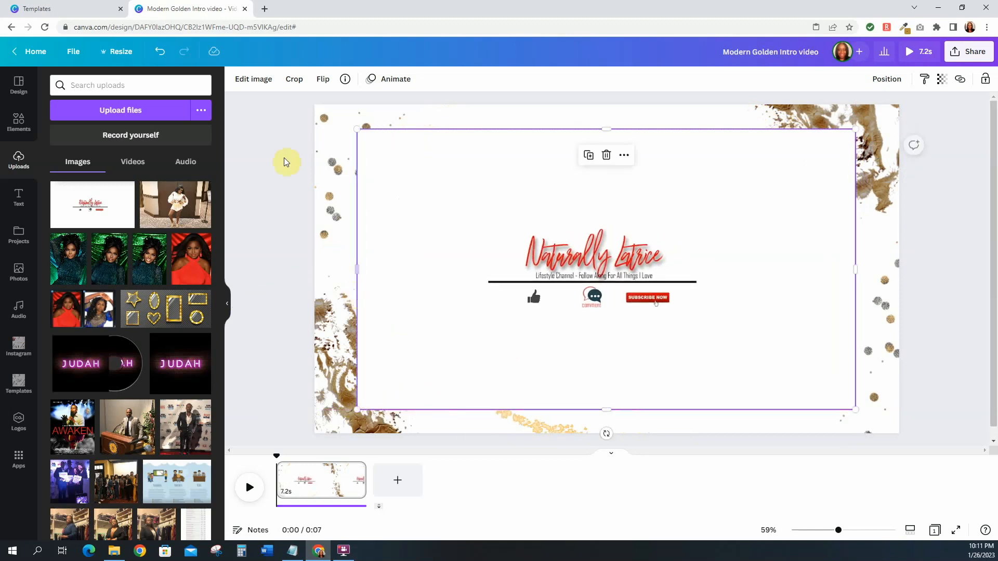
Crop the logo image closely around the channel name, tagline and the like, comment and subscribe icons.
{"action": "double_click", "coordinate": [614, 140]}
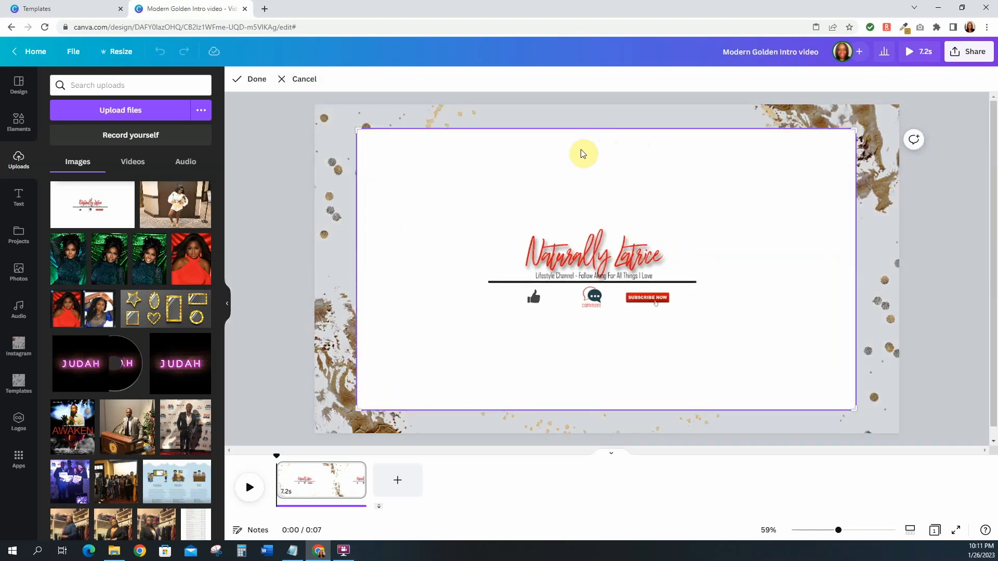
{"action": "left_click_drag", "start_coordinate": [357, 130], "coordinate": [383, 214]}
{"action": "left_click_drag", "start_coordinate": [853, 405], "coordinate": [707, 359]}
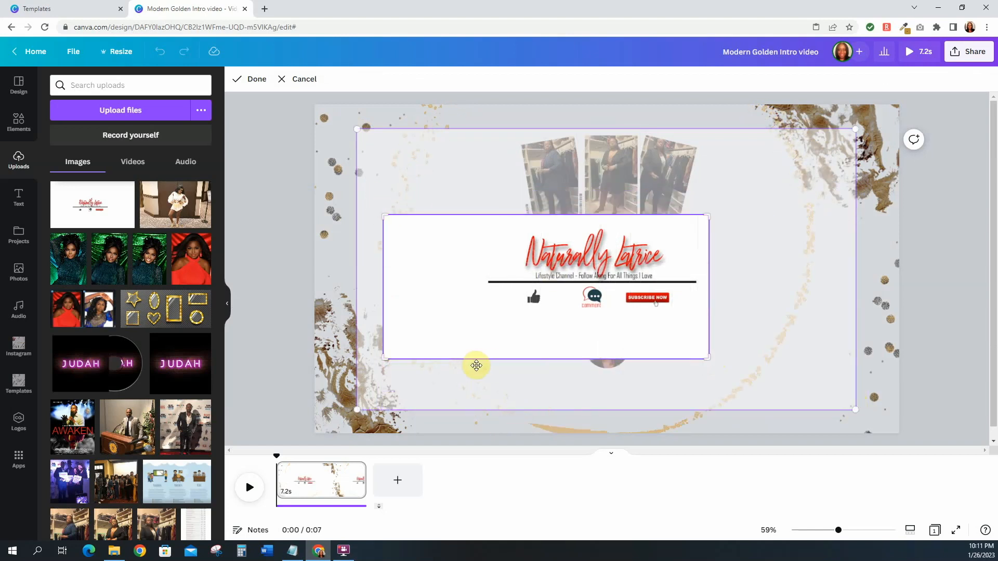
{"action": "left_click_drag", "start_coordinate": [382, 361], "coordinate": [477, 339]}
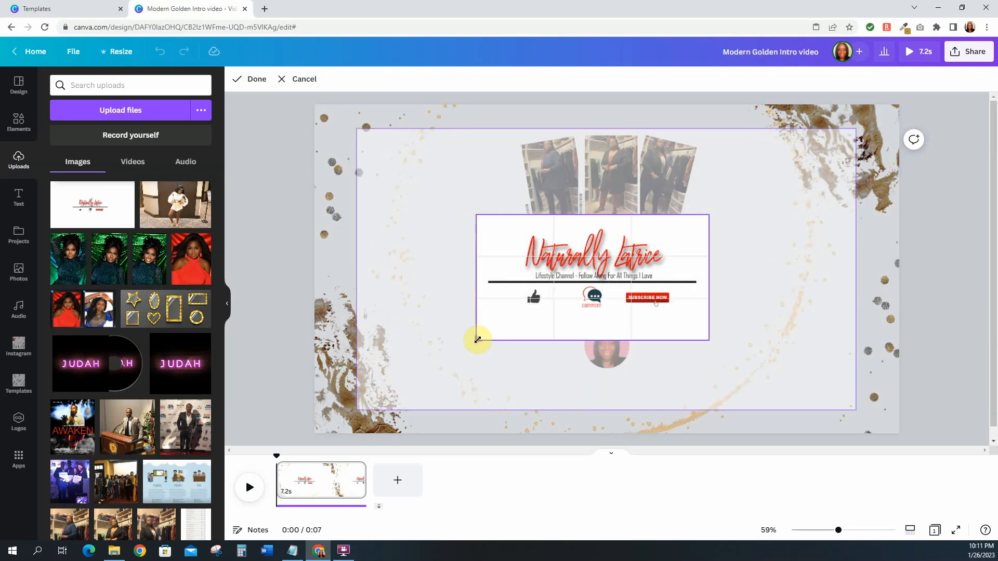
{"action": "left_click", "coordinate": [254, 83]}
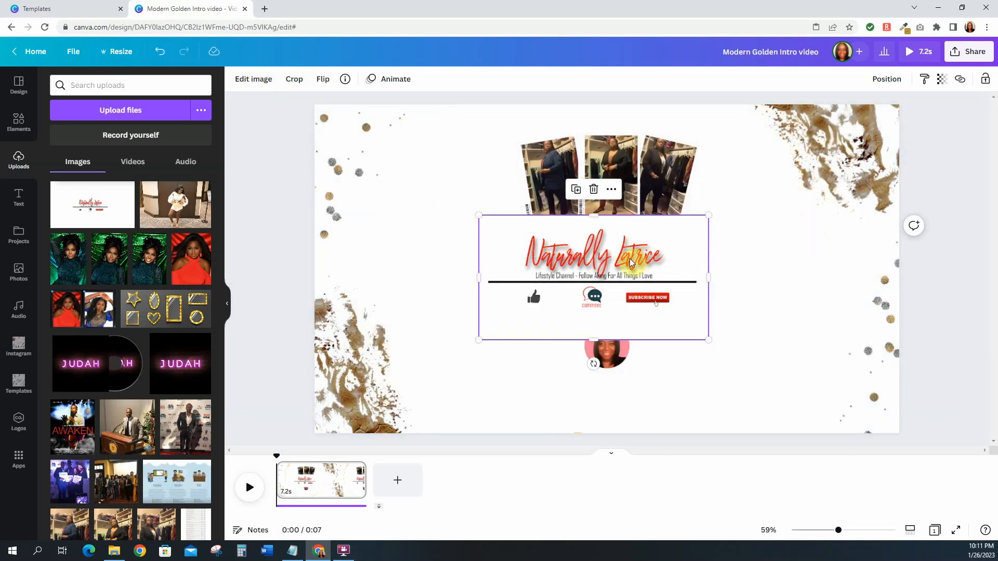
Enlarge the cropped logo and center it horizontally between the polaroids and the portrait.
{"action": "left_click_drag", "start_coordinate": [618, 257], "coordinate": [624, 255]}
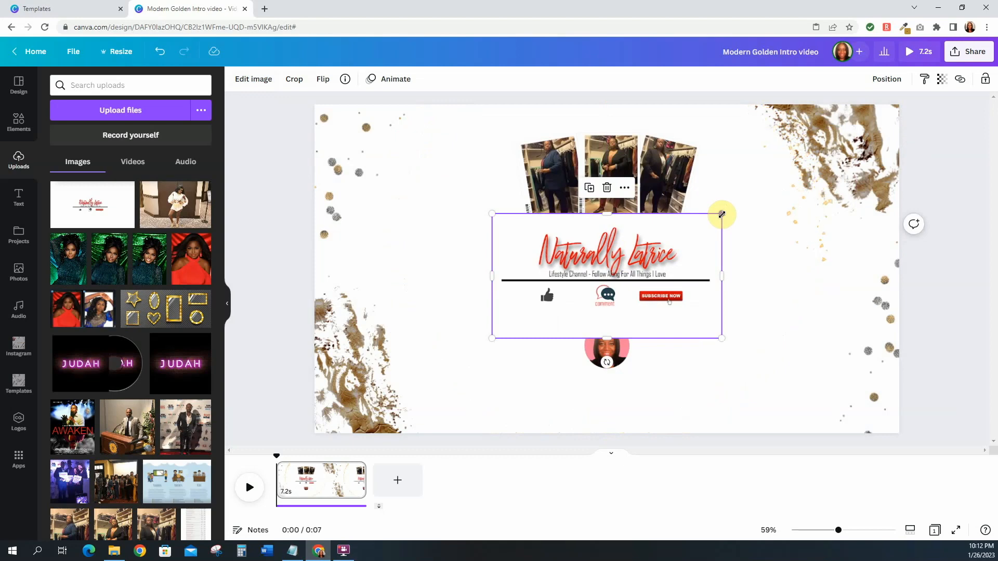
{"action": "left_click_drag", "start_coordinate": [723, 213], "coordinate": [757, 195]}
{"action": "left_click_drag", "start_coordinate": [658, 258], "coordinate": [632, 258]}
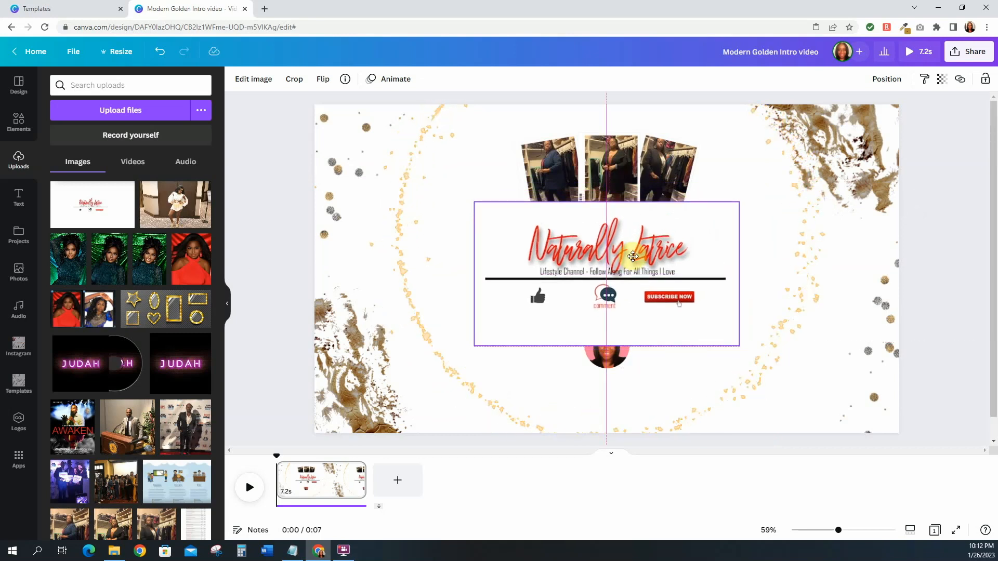
{"action": "left_click_drag", "start_coordinate": [633, 256], "coordinate": [632, 256]}
Send the logo behind the polaroids and the portrait, and move it down slightly to clear the photos.
{"action": "left_click", "coordinate": [886, 79]}
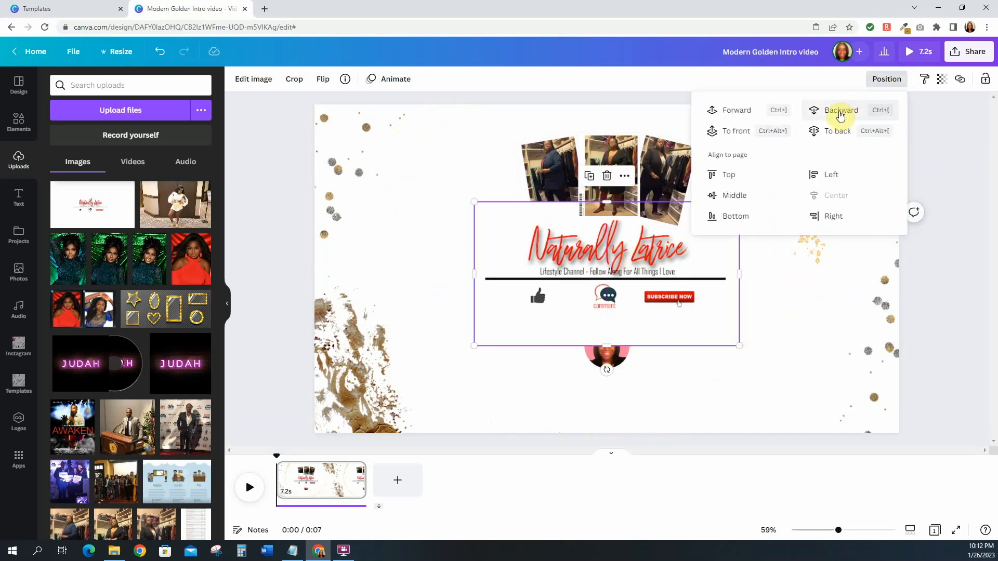
{"action": "left_click", "coordinate": [959, 287]}
{"action": "left_click", "coordinate": [958, 264]}
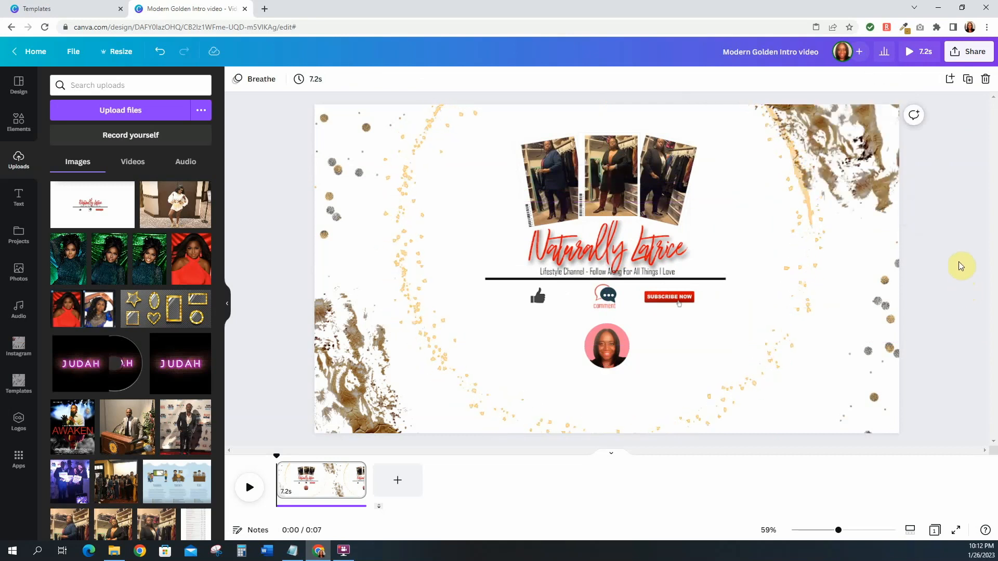
{"action": "left_click", "coordinate": [675, 265]}
{"action": "left_click_drag", "start_coordinate": [673, 261], "coordinate": [673, 265]}
{"action": "left_click", "coordinate": [947, 280]}
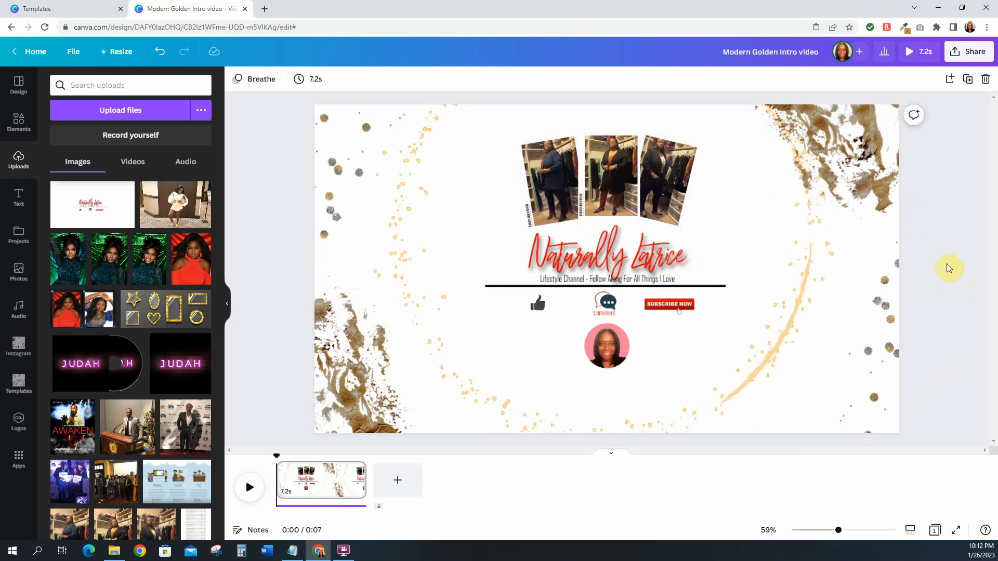
{"action": "left_click", "coordinate": [523, 161]}
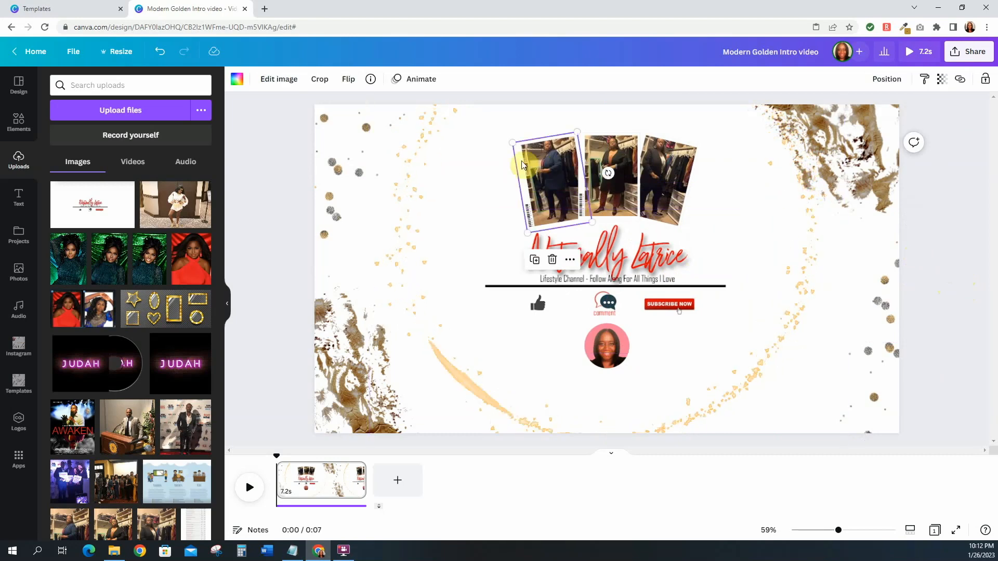
{"action": "left_click", "coordinate": [435, 84]}
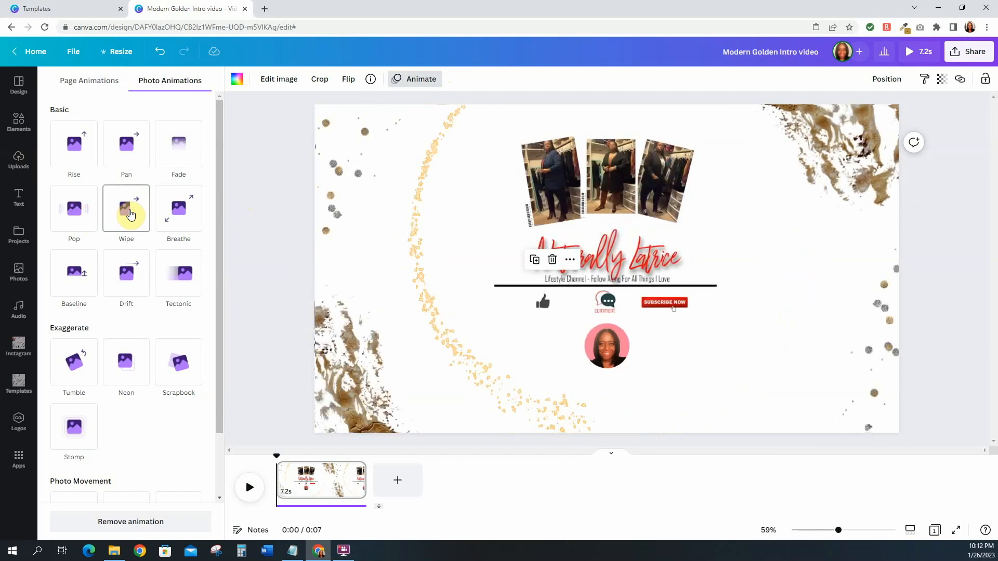
{"action": "left_click", "coordinate": [262, 190]}
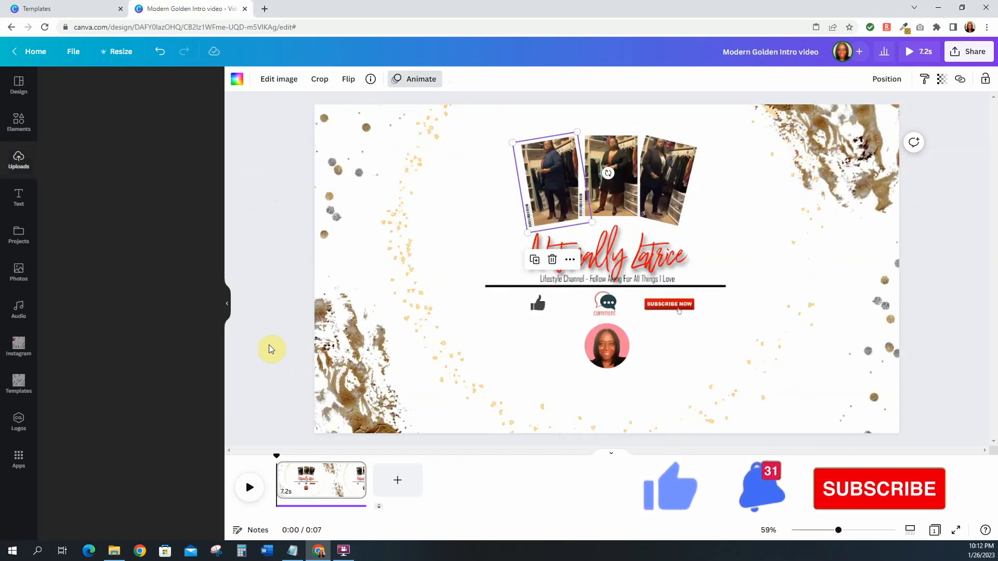
{"action": "left_click", "coordinate": [377, 246]}
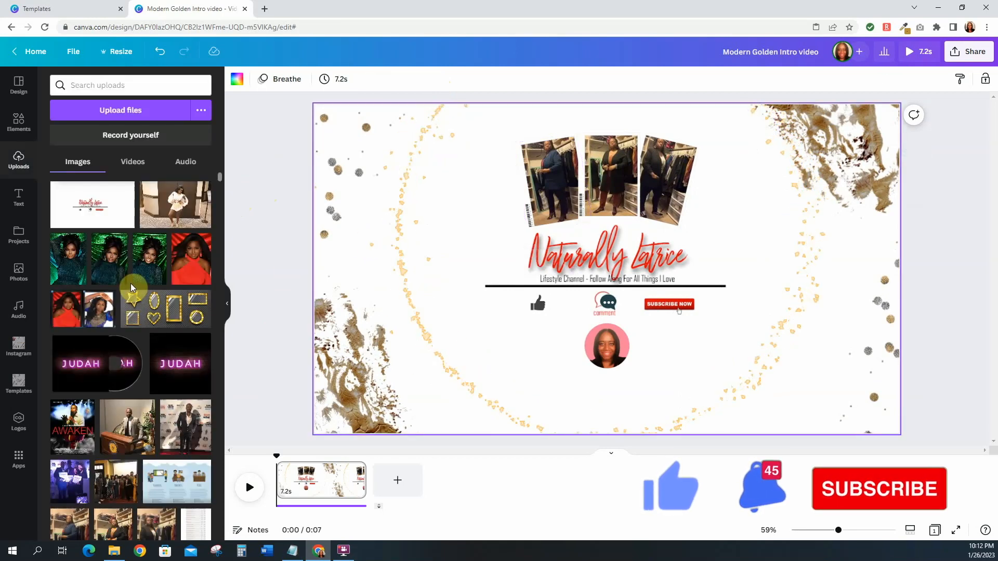
{"action": "left_click", "coordinate": [288, 358]}
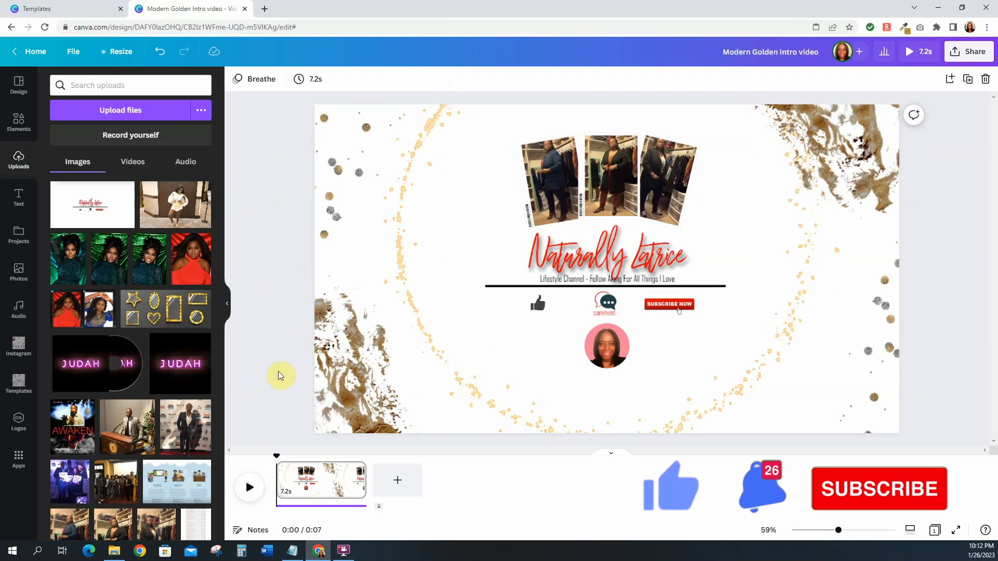
Play the intro video through to review the new arrangement.
{"action": "left_click", "coordinate": [249, 487]}
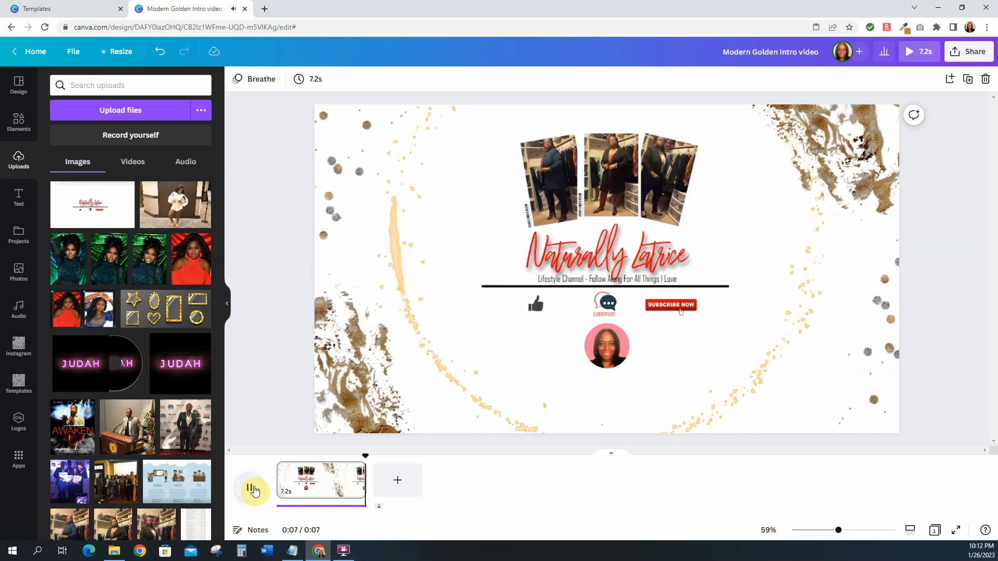
Try the Welcome page of the Black & Orange intro template without its background on a new page, and delete that page.
{"action": "left_click", "coordinate": [397, 480]}
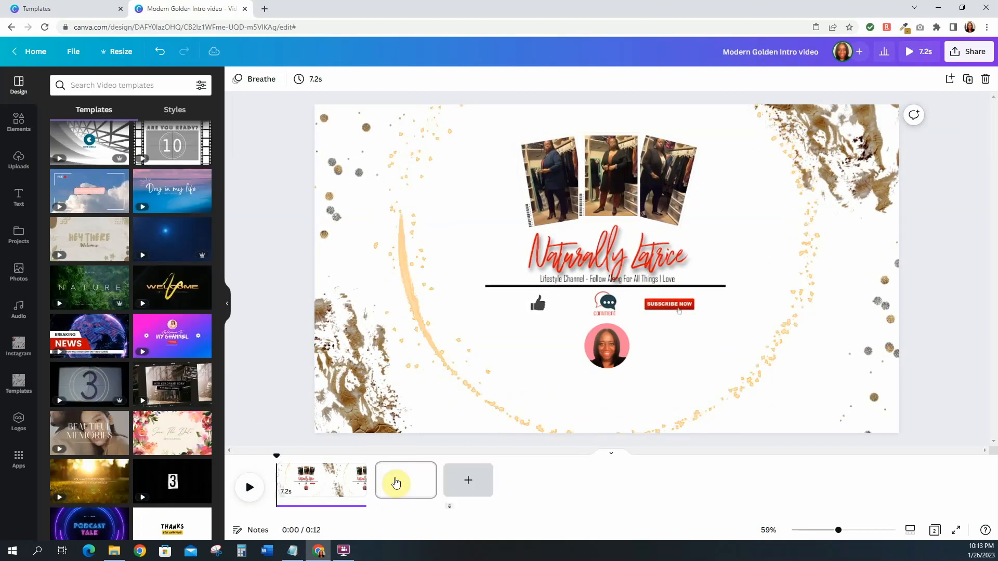
{"action": "left_click", "coordinate": [159, 289]}
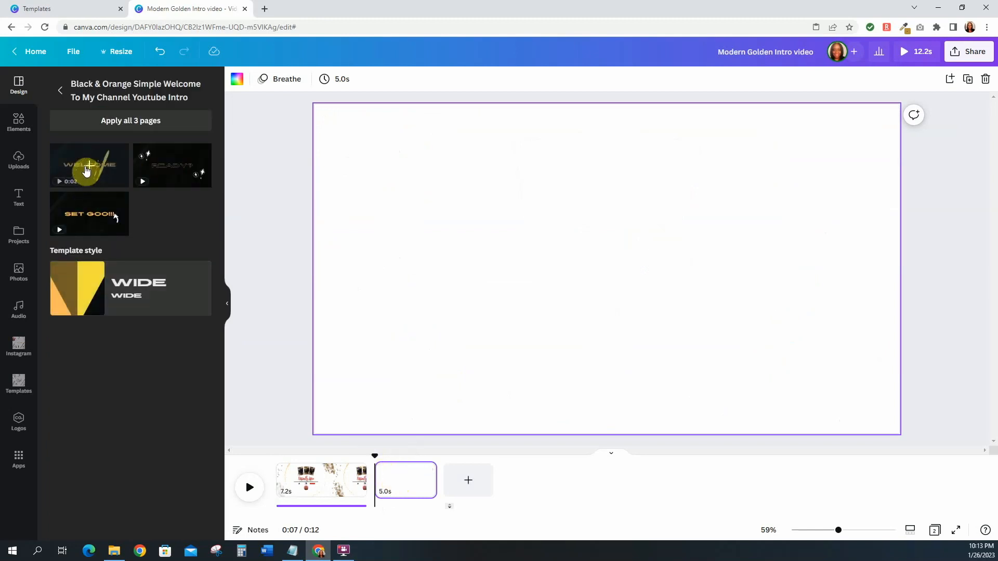
{"action": "left_click", "coordinate": [86, 171]}
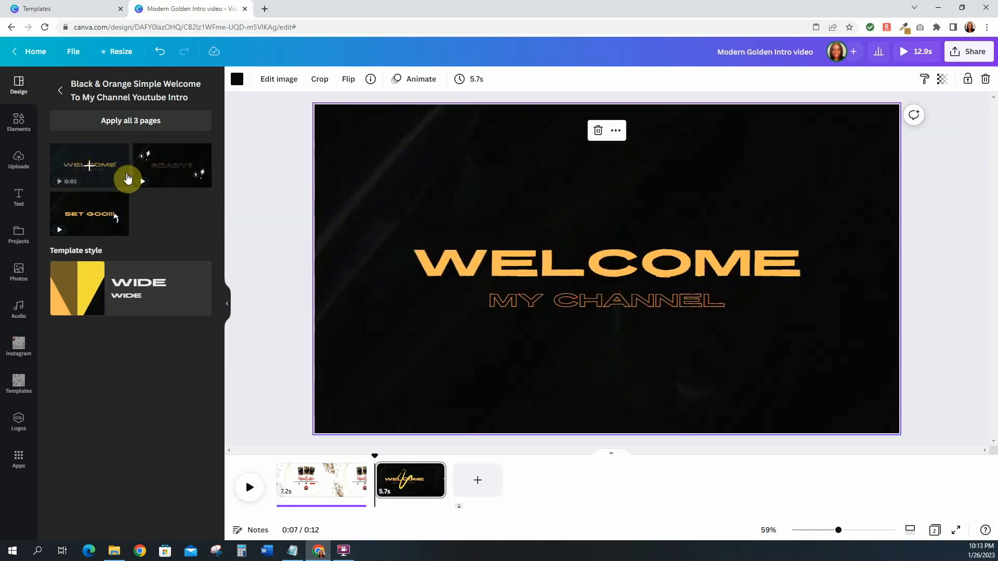
{"action": "left_click", "coordinate": [597, 131]}
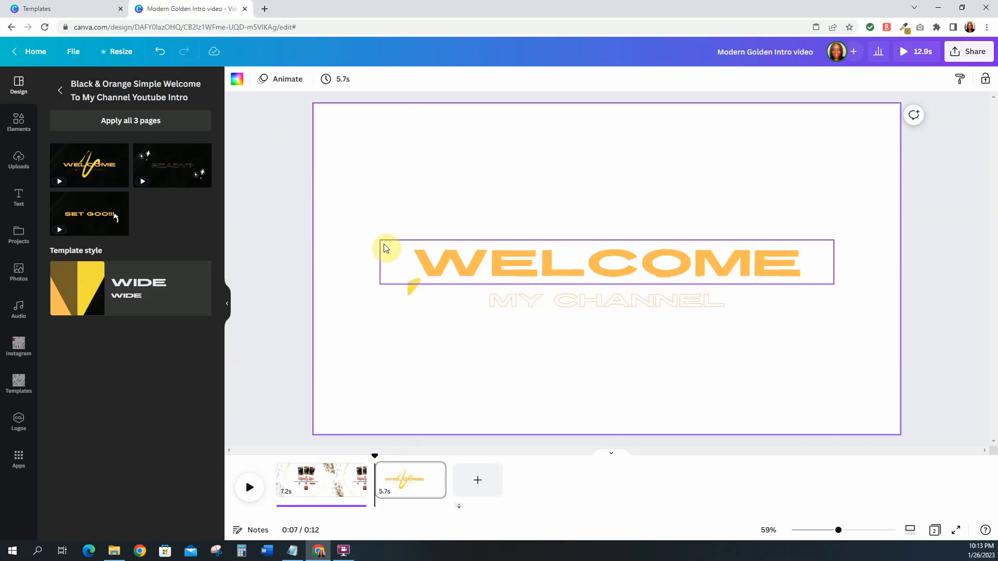
{"action": "left_click", "coordinate": [435, 471]}
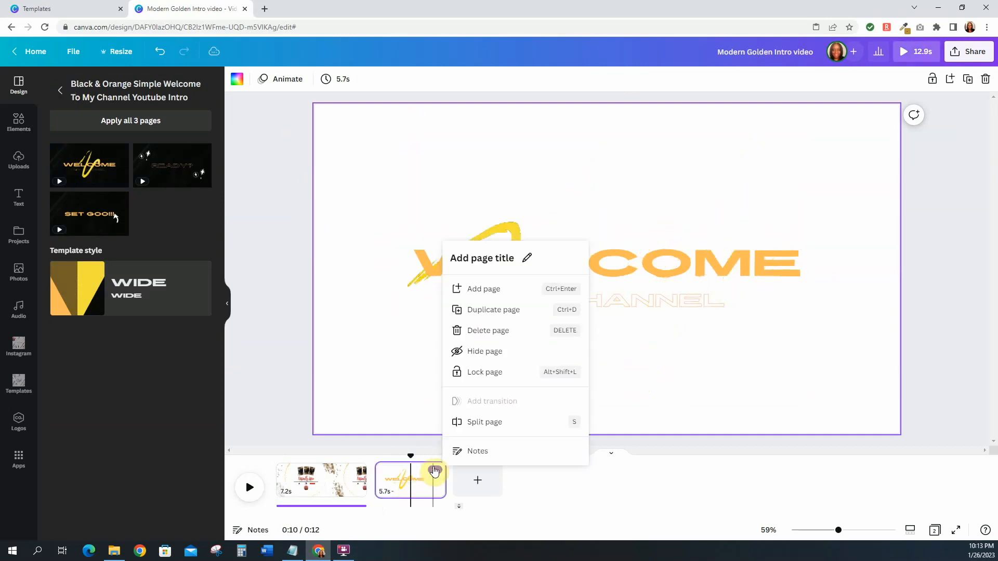
{"action": "left_click", "coordinate": [491, 331]}
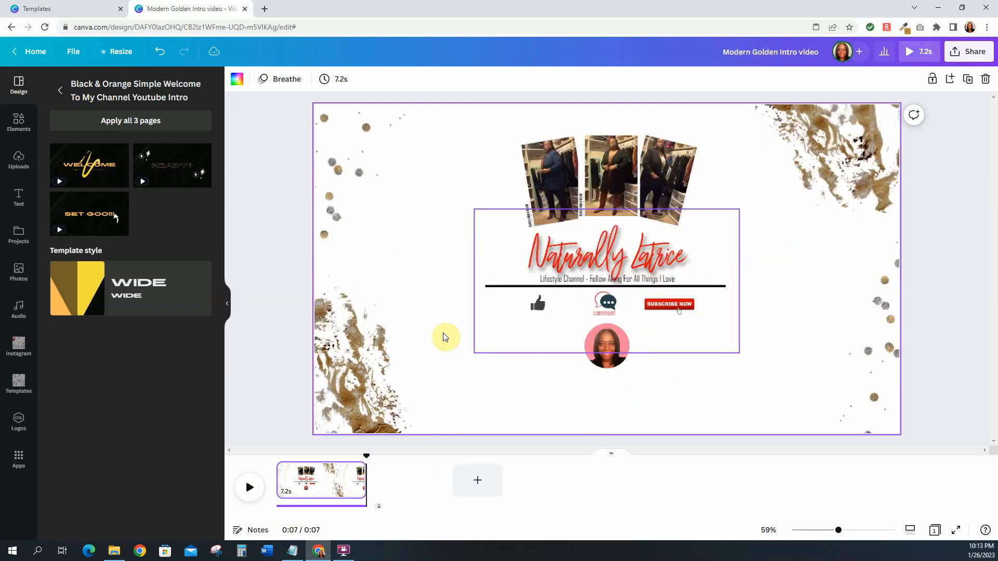
Add a second page with the Save The Date design from the Minimalist Aesthetic Floral Nature Wedding Invitation template.
{"action": "left_click", "coordinate": [60, 91]}
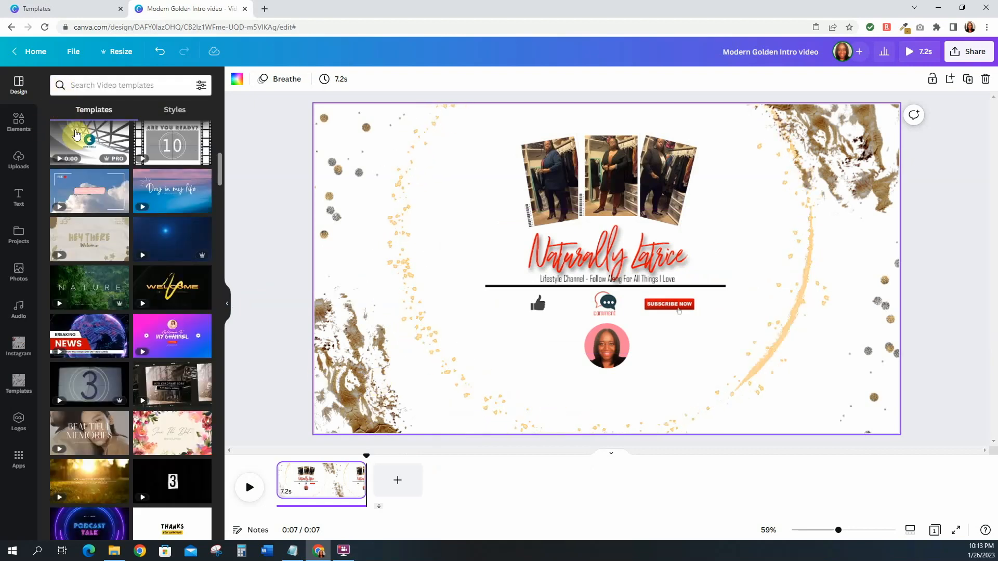
{"action": "scroll", "coordinate": [122, 233], "scroll_direction": "down", "scroll_amount": 2}
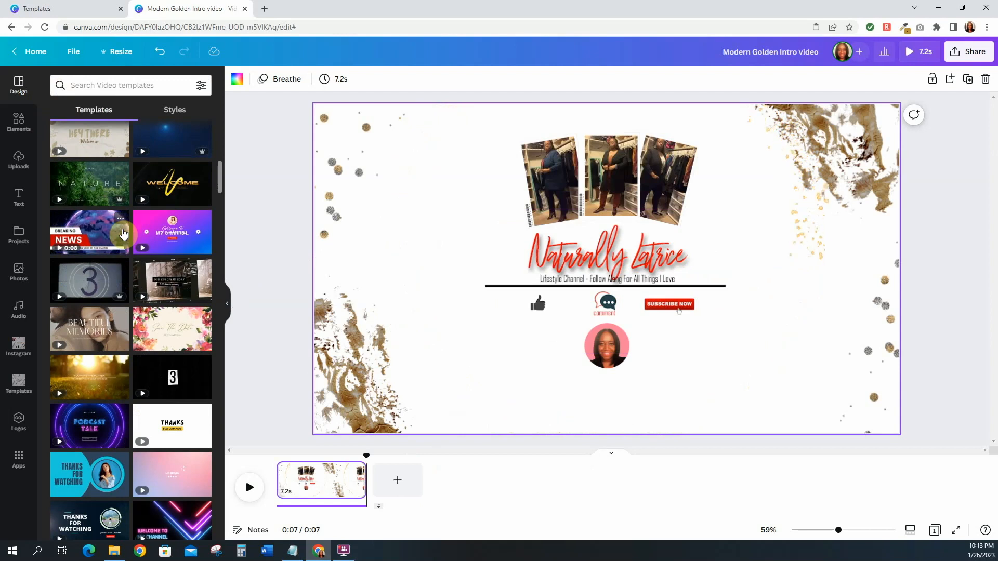
{"action": "scroll", "coordinate": [123, 234], "scroll_direction": "down", "scroll_amount": 1}
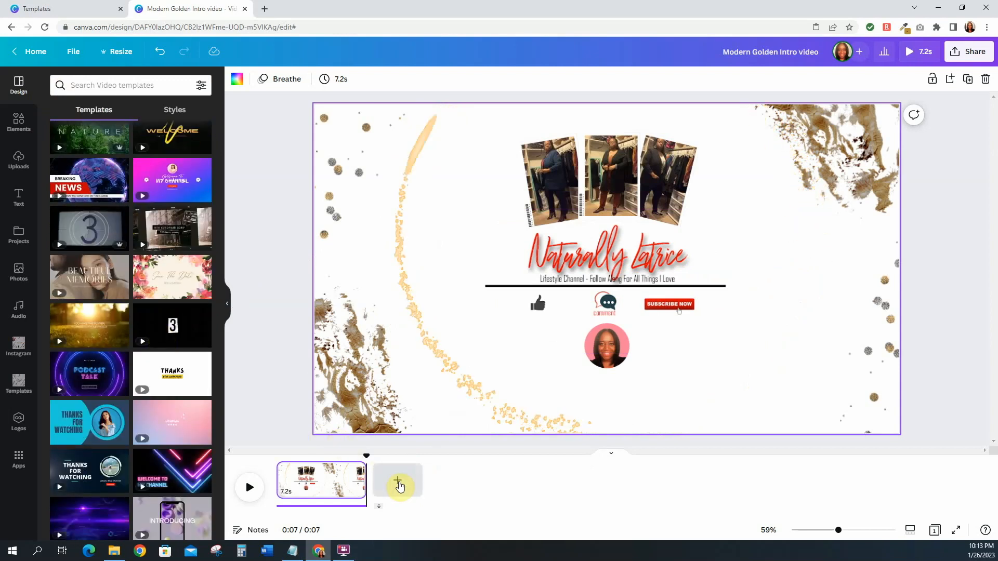
{"action": "left_click", "coordinate": [398, 483]}
{"action": "left_click", "coordinate": [173, 278]}
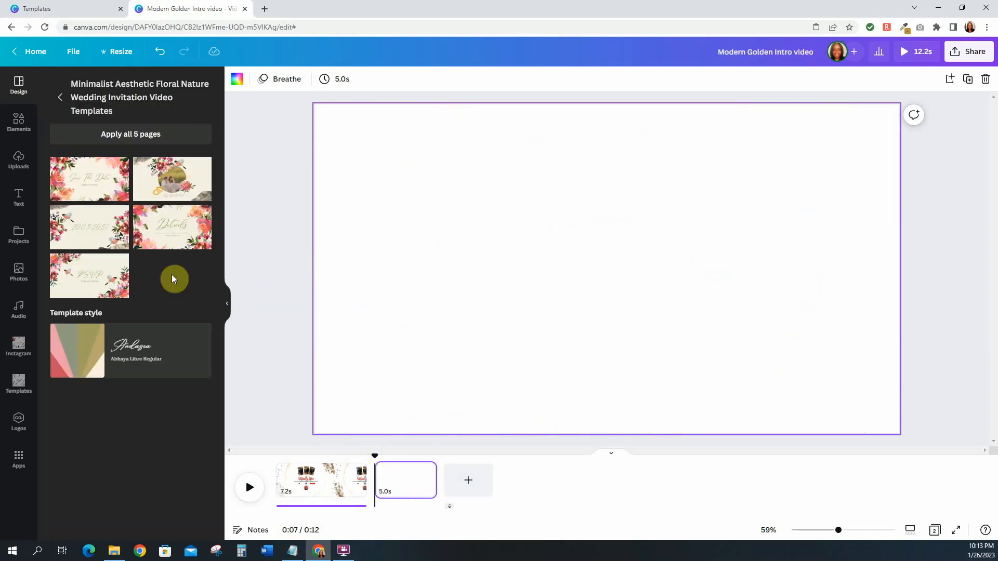
{"action": "left_click", "coordinate": [92, 174]}
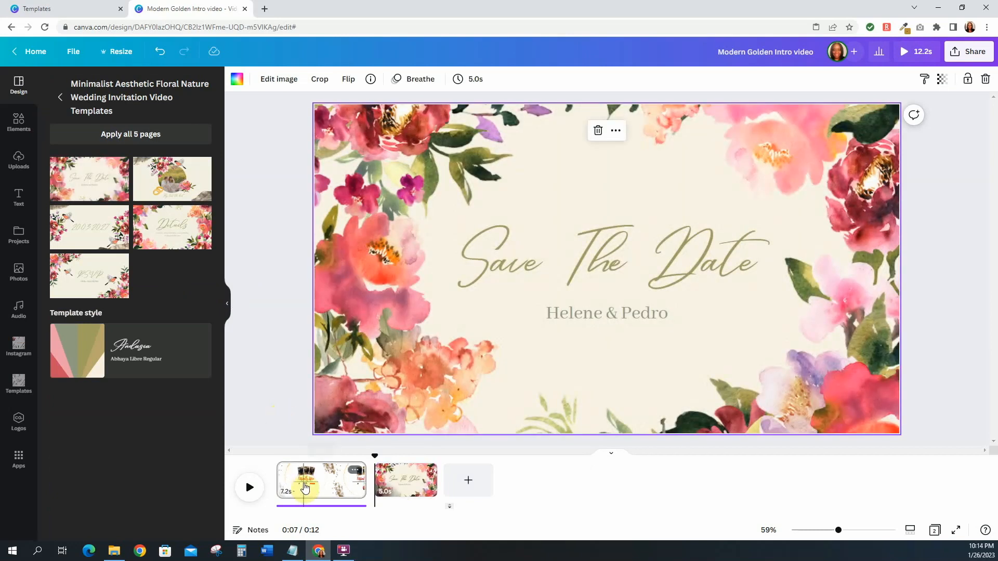
Copy the floral background image of the Save The Date page.
{"action": "left_click", "coordinate": [305, 488]}
{"action": "left_click", "coordinate": [396, 479]}
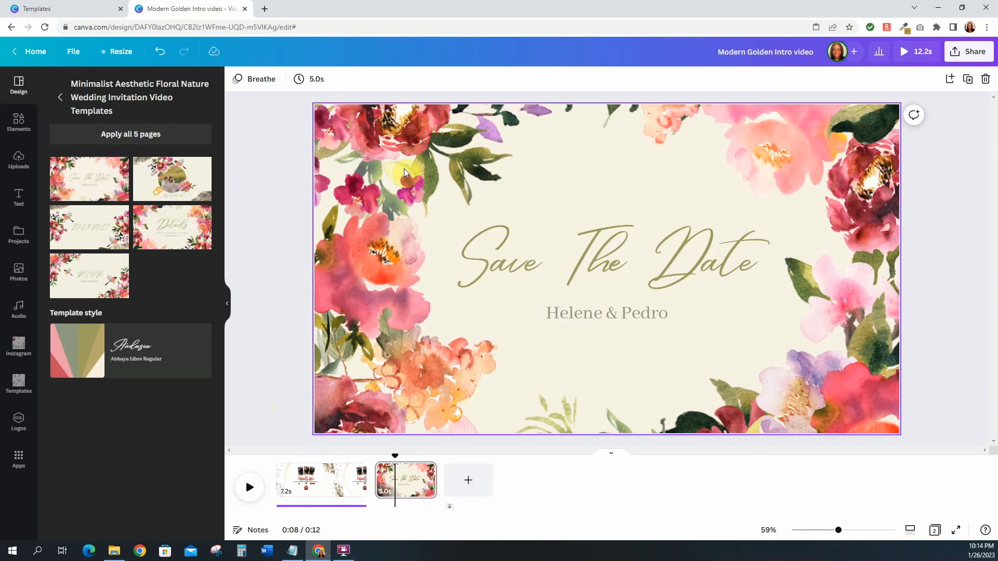
{"action": "left_click", "coordinate": [546, 268]}
{"action": "left_click", "coordinate": [561, 312]}
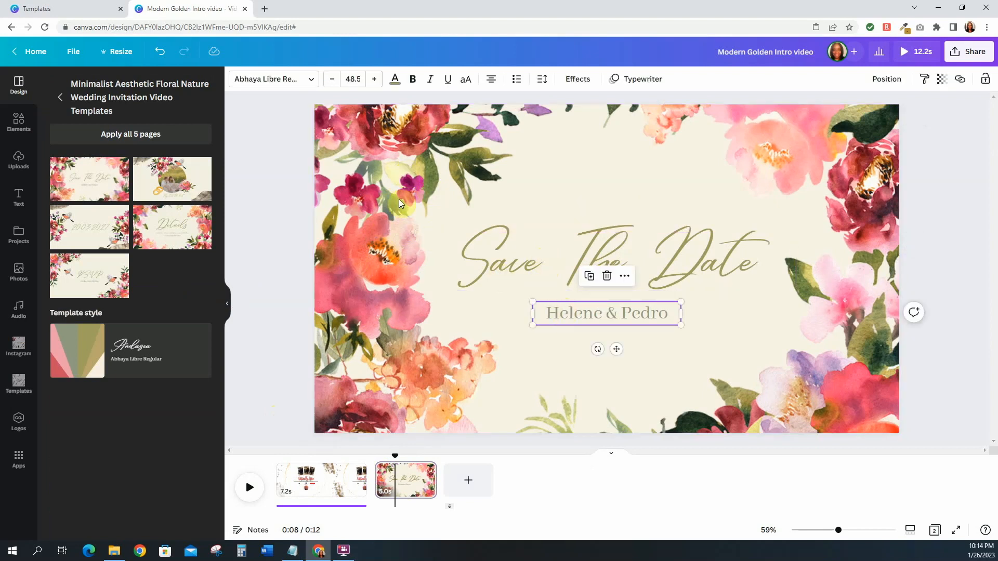
{"action": "left_click", "coordinate": [392, 186]}
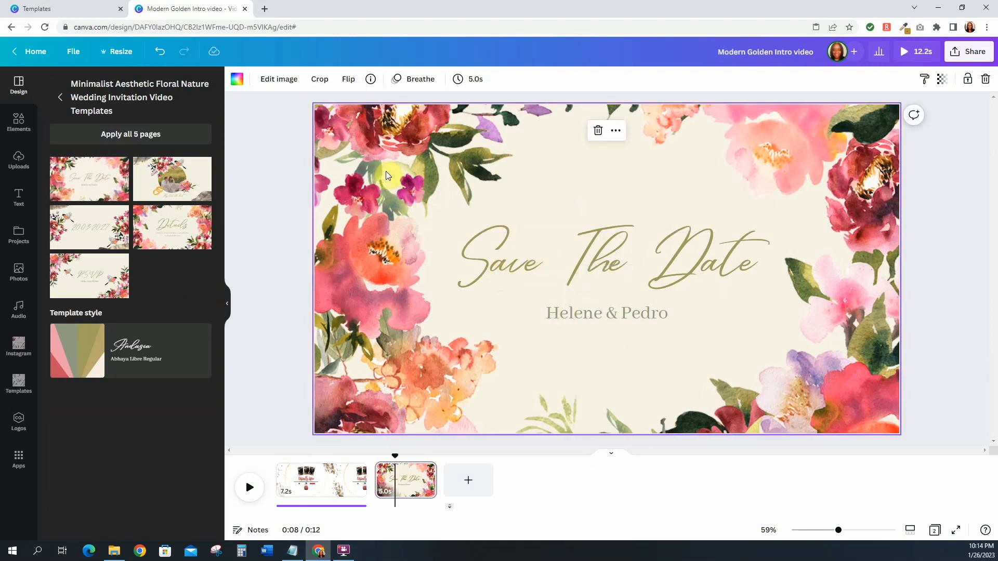
{"action": "right_click", "coordinate": [386, 170]}
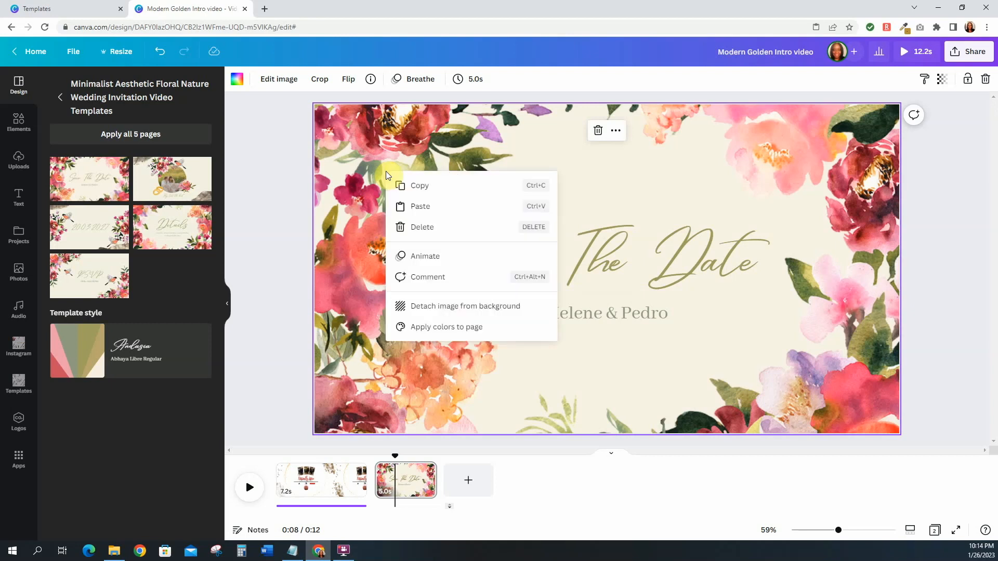
{"action": "left_click", "coordinate": [401, 186]}
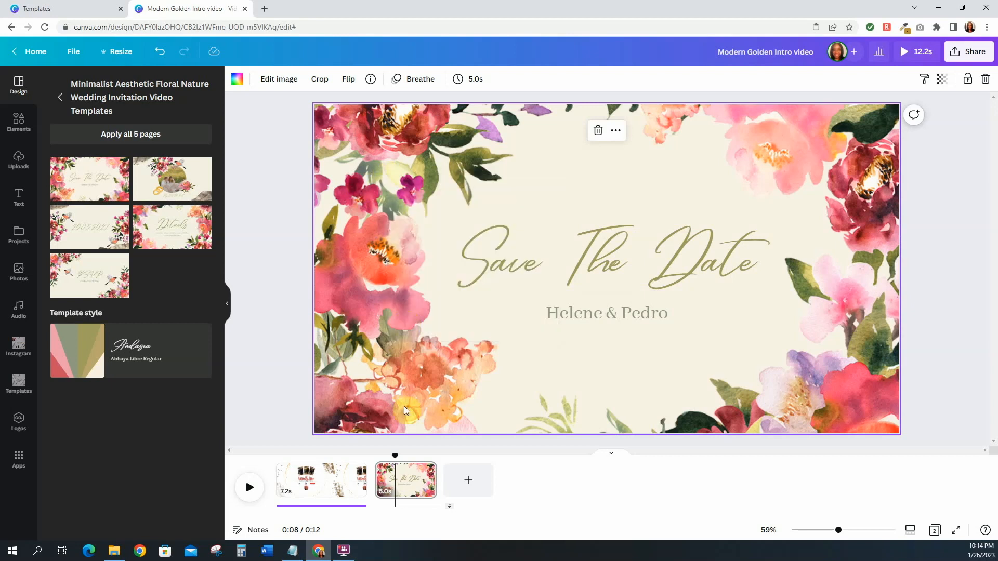
Try the copied floral image as the background of the first page, and undo it.
{"action": "left_click", "coordinate": [327, 484]}
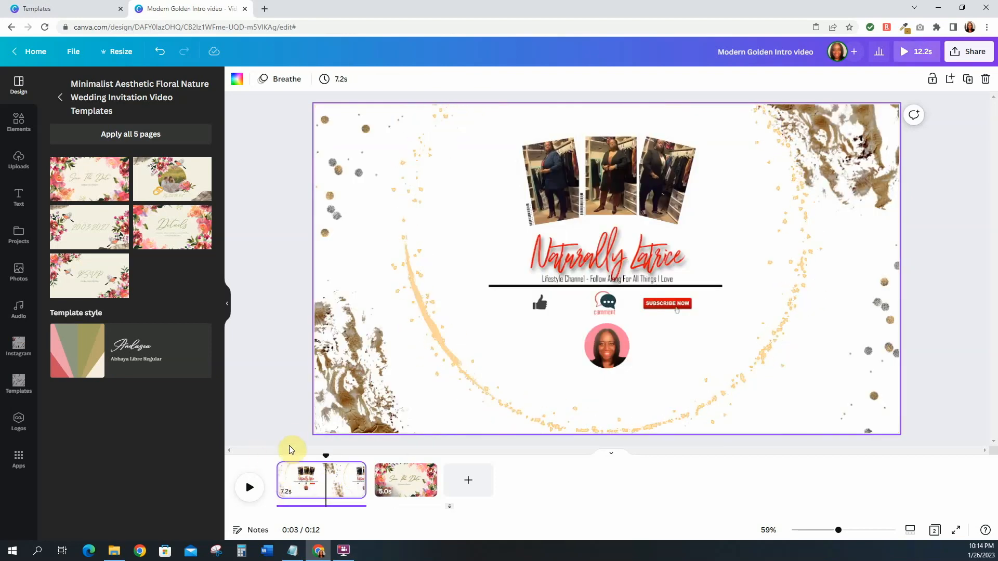
{"action": "left_click", "coordinate": [285, 477]}
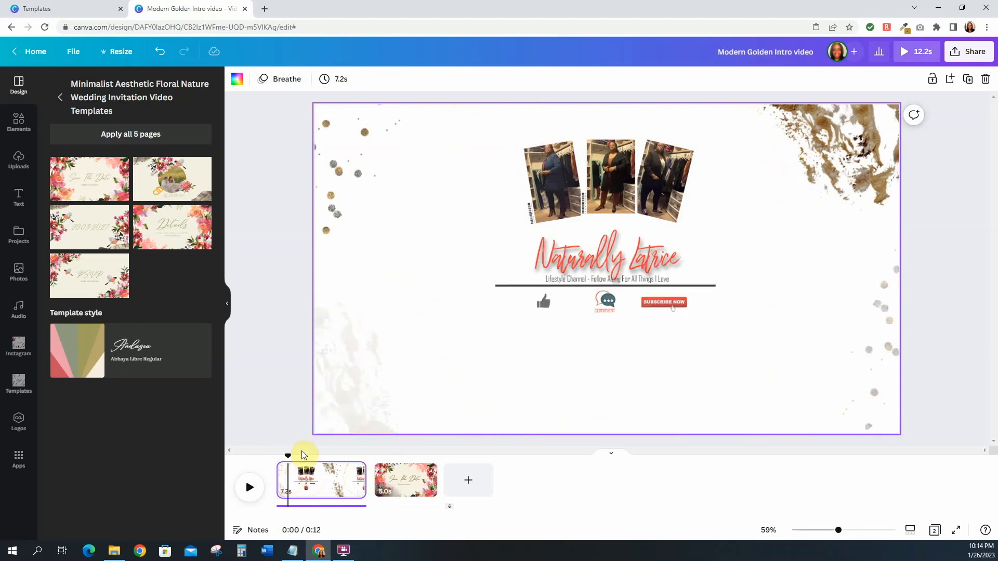
{"action": "left_click_drag", "start_coordinate": [285, 456], "coordinate": [258, 459]}
{"action": "left_click", "coordinate": [249, 412]}
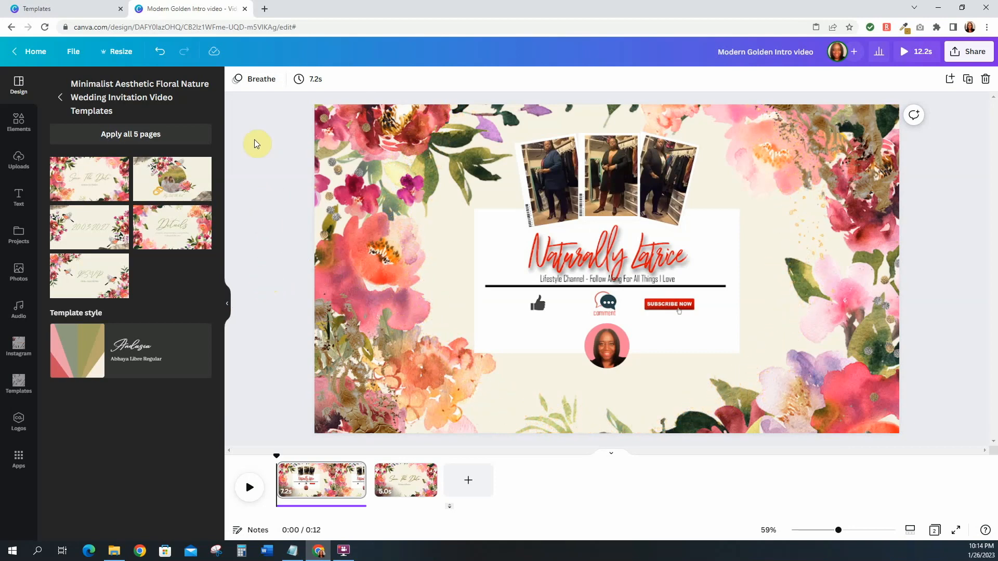
{"action": "left_click", "coordinate": [160, 51]}
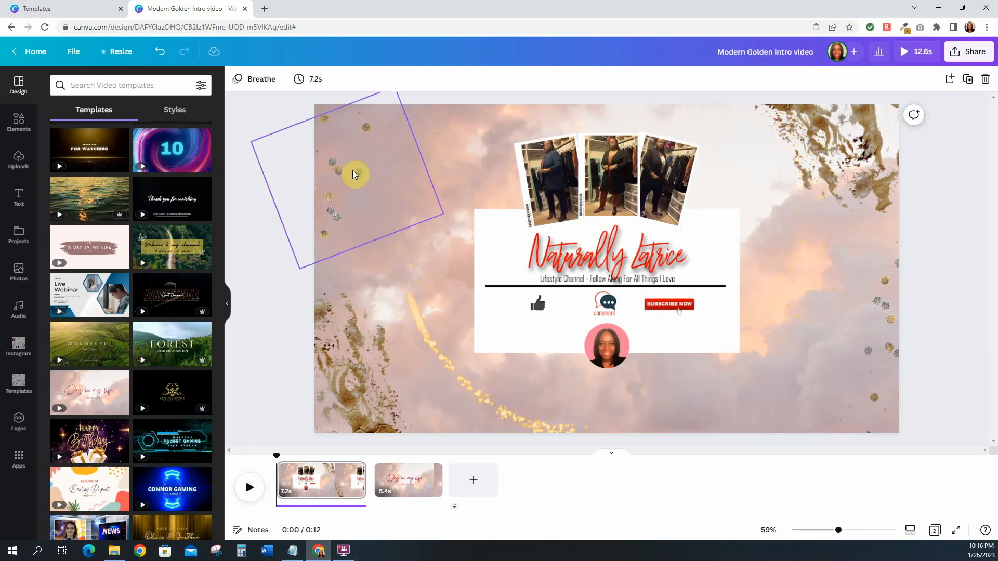
Search the elements for "gold frame".
{"action": "left_click", "coordinate": [15, 124]}
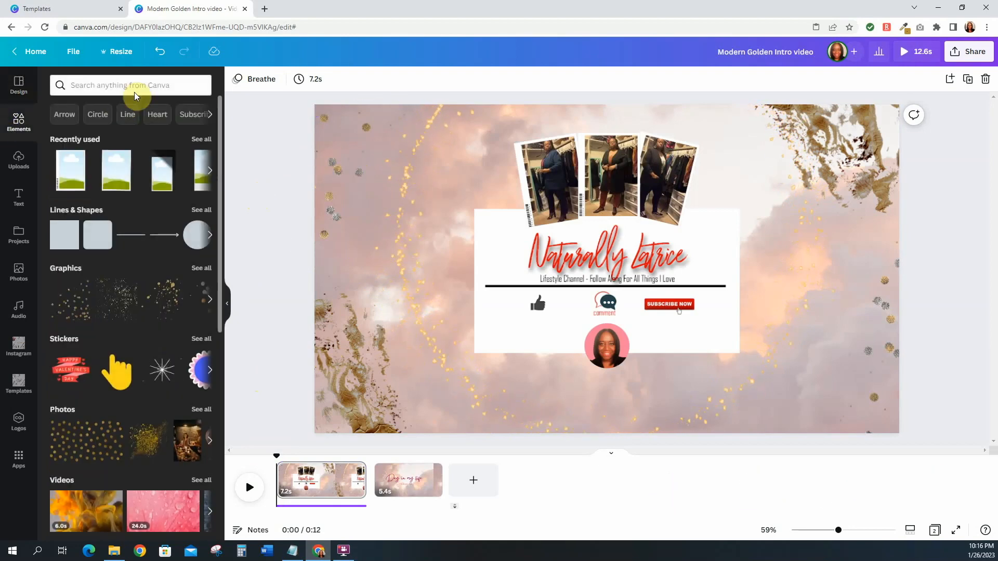
{"action": "left_click", "coordinate": [110, 87]}
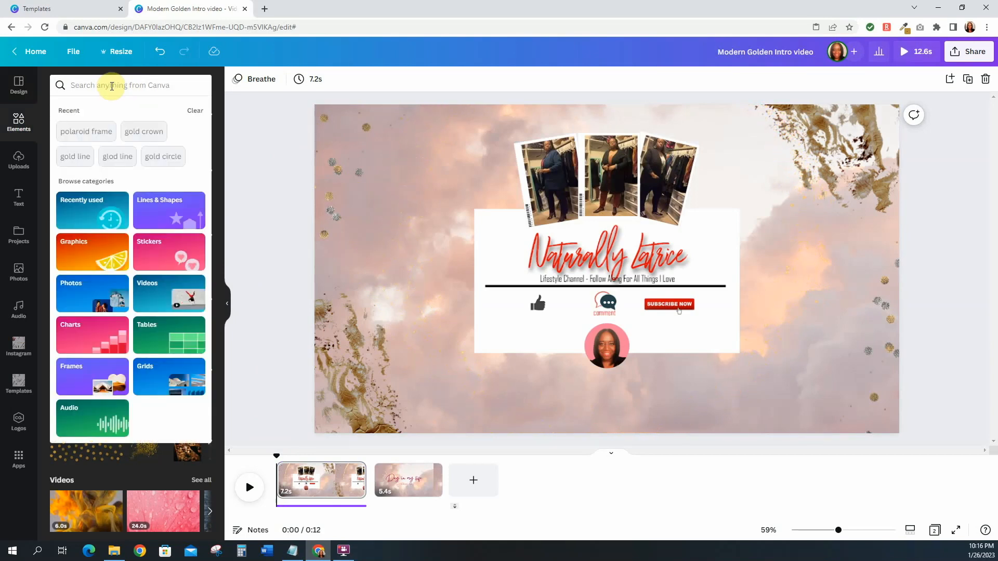
{"action": "type", "text": "gold"}
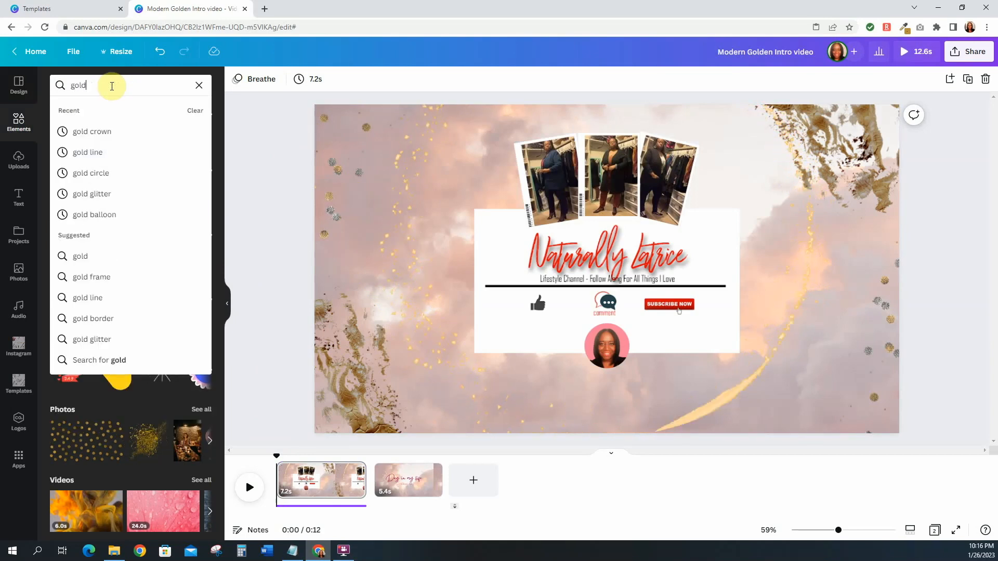
{"action": "type", "text": " frame"}
{"action": "key", "text": "Return"}
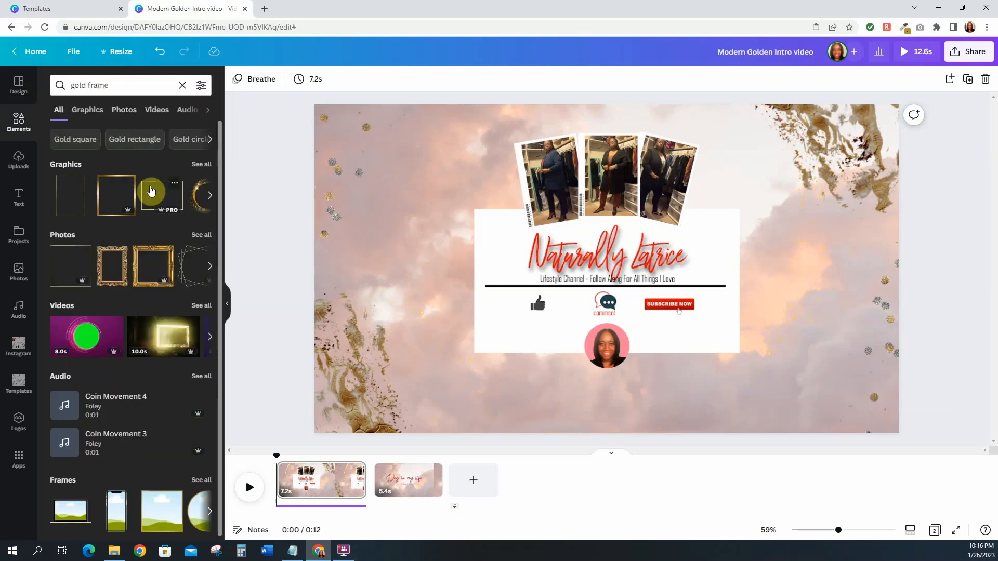
Try a wide rectangular gold frame around the white logo box, resizing it to fit, and remove it.
{"action": "left_click", "coordinate": [176, 193]}
{"action": "left_click_drag", "start_coordinate": [422, 139], "coordinate": [454, 199]}
{"action": "left_click_drag", "start_coordinate": [790, 176], "coordinate": [743, 209]}
{"action": "left_click_drag", "start_coordinate": [640, 401], "coordinate": [619, 393]}
{"action": "left_click_drag", "start_coordinate": [743, 394], "coordinate": [733, 374]}
{"action": "mouse_move", "coordinate": [725, 306]}
{"action": "left_mouse_down"}
{"action": "mouse_move", "coordinate": [758, 307]}
{"action": "mouse_move", "coordinate": [724, 304]}
{"action": "left_mouse_up"}
{"action": "left_click", "coordinate": [599, 184]}
Try the thin upright gold frame turned to landscape around the logo box, and remove it.
{"action": "left_click", "coordinate": [71, 200]}
{"action": "left_click_drag", "start_coordinate": [606, 359], "coordinate": [516, 268]}
{"action": "left_click_drag", "start_coordinate": [541, 313], "coordinate": [485, 353]}
{"action": "left_click_drag", "start_coordinate": [486, 225], "coordinate": [465, 210]}
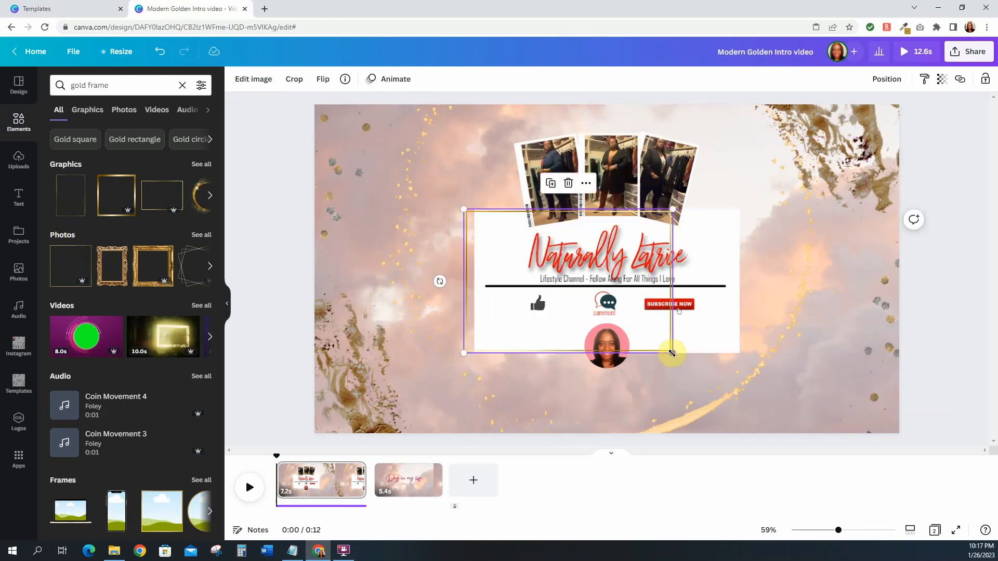
{"action": "left_click", "coordinate": [568, 184]}
Show all gold frame graphics, try the tilted double-line frame turned to landscape around the logo box, and delete it.
{"action": "left_click", "coordinate": [202, 164]}
{"action": "left_click", "coordinate": [185, 294]}
{"action": "left_click_drag", "start_coordinate": [606, 423], "coordinate": [414, 271]}
{"action": "left_click_drag", "start_coordinate": [487, 261], "coordinate": [488, 281]}
{"action": "left_click_drag", "start_coordinate": [478, 191], "coordinate": [457, 177]}
{"action": "left_click_drag", "start_coordinate": [738, 385], "coordinate": [754, 394]}
{"action": "left_click_drag", "start_coordinate": [744, 359], "coordinate": [747, 355]}
{"action": "left_click_drag", "start_coordinate": [756, 173], "coordinate": [734, 187]}
{"action": "left_click_drag", "start_coordinate": [722, 355], "coordinate": [735, 355]}
{"action": "left_click_drag", "start_coordinate": [474, 186], "coordinate": [468, 183]}
{"action": "left_click", "coordinate": [925, 411]}
{"action": "left_click", "coordinate": [688, 372]}
{"action": "key", "text": "Delete"}
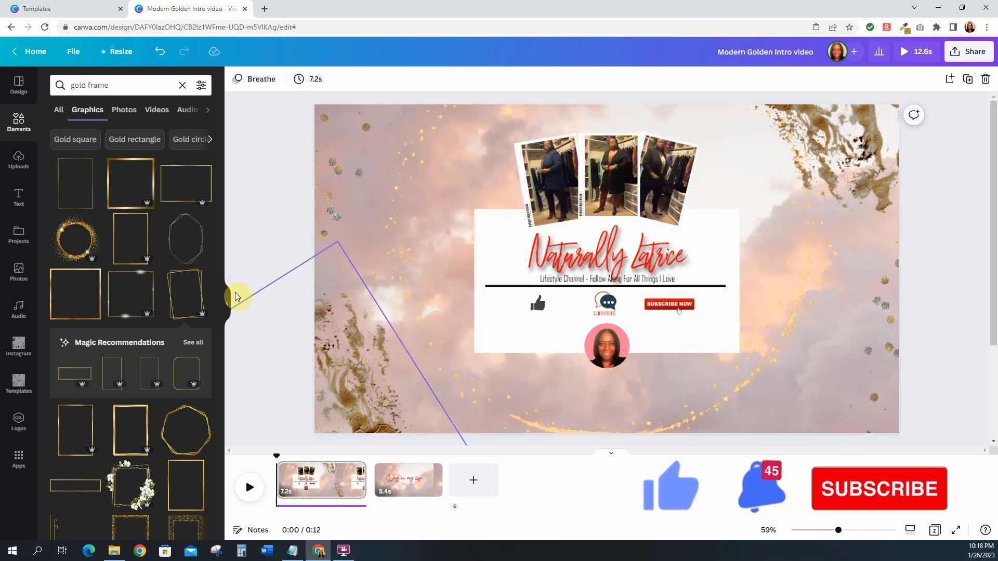
Try a thicker upright gold frame turned to landscape along the logo box's edges, and remove it.
{"action": "left_click", "coordinate": [82, 414]}
{"action": "left_click_drag", "start_coordinate": [606, 423], "coordinate": [386, 271]}
{"action": "left_click_drag", "start_coordinate": [606, 179], "coordinate": [606, 213]}
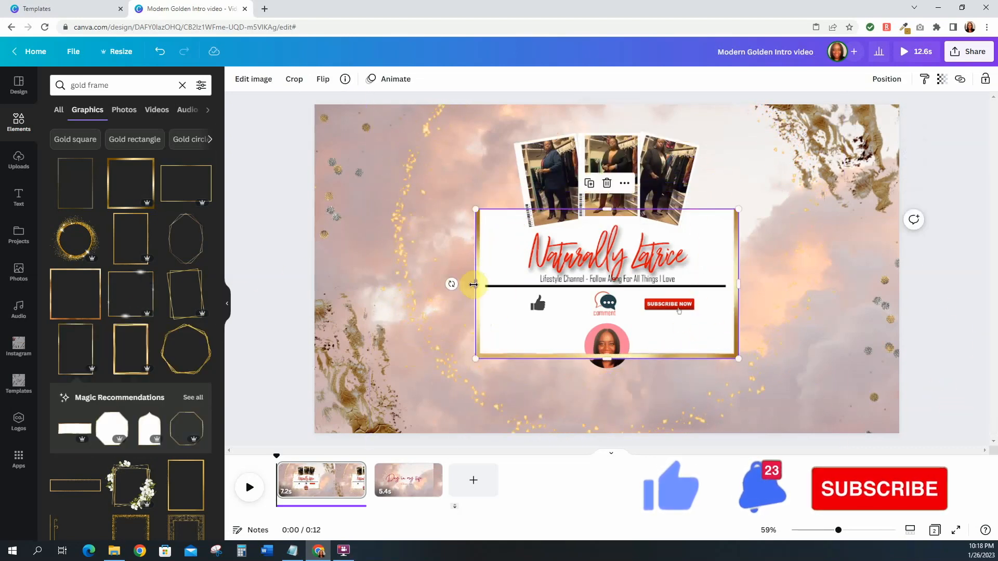
{"action": "left_click_drag", "start_coordinate": [474, 286], "coordinate": [472, 285]}
{"action": "left_click_drag", "start_coordinate": [632, 358], "coordinate": [632, 363]}
{"action": "left_click", "coordinate": [606, 183]}
Add the gold double-line corner frame, rotate it to landscape, and enlarge and center it around the white logo box.
{"action": "scroll", "coordinate": [129, 379], "scroll_direction": "down", "scroll_amount": 6}
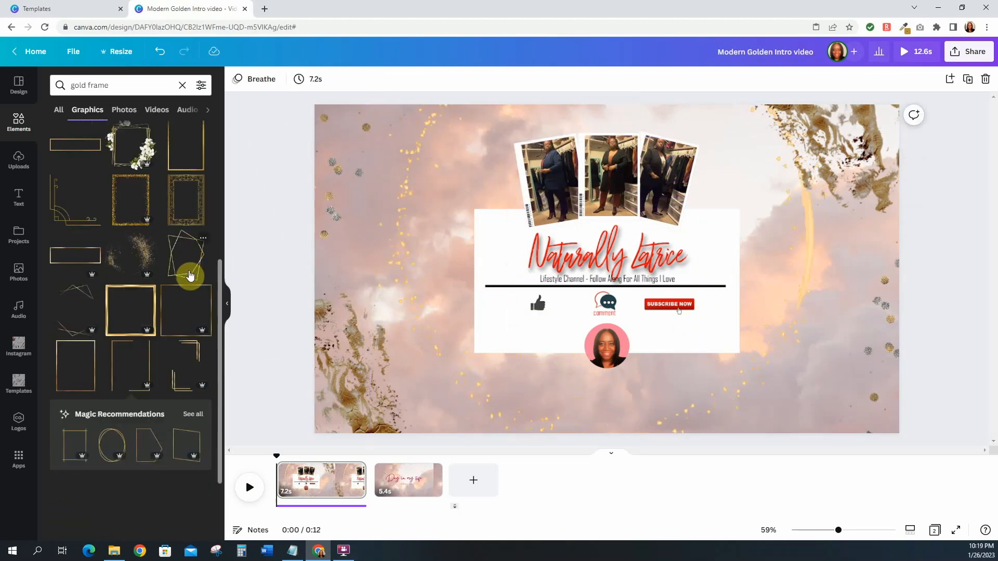
{"action": "left_click", "coordinate": [192, 352]}
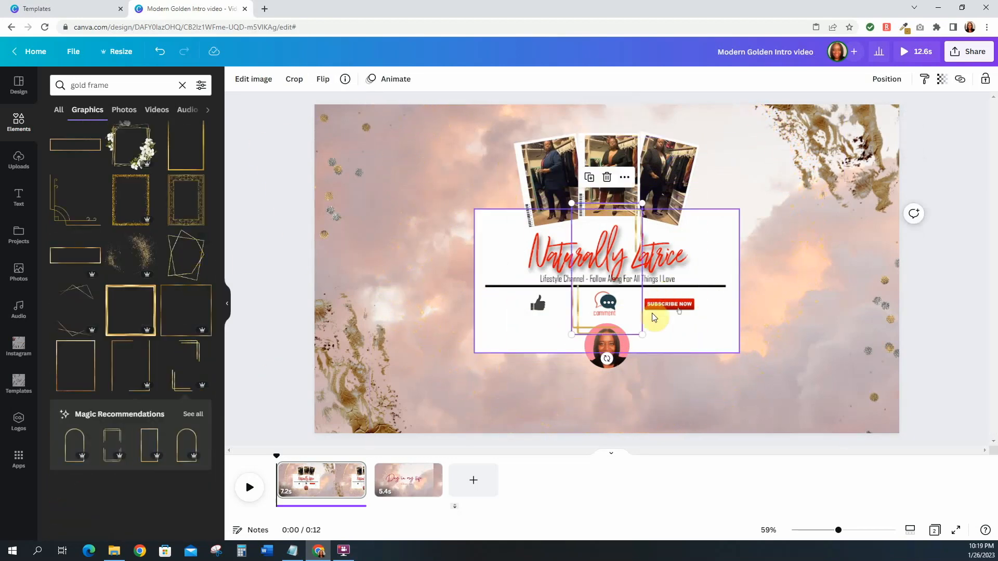
{"action": "left_click_drag", "start_coordinate": [599, 358], "coordinate": [482, 270]}
{"action": "left_click_drag", "start_coordinate": [673, 304], "coordinate": [755, 381]}
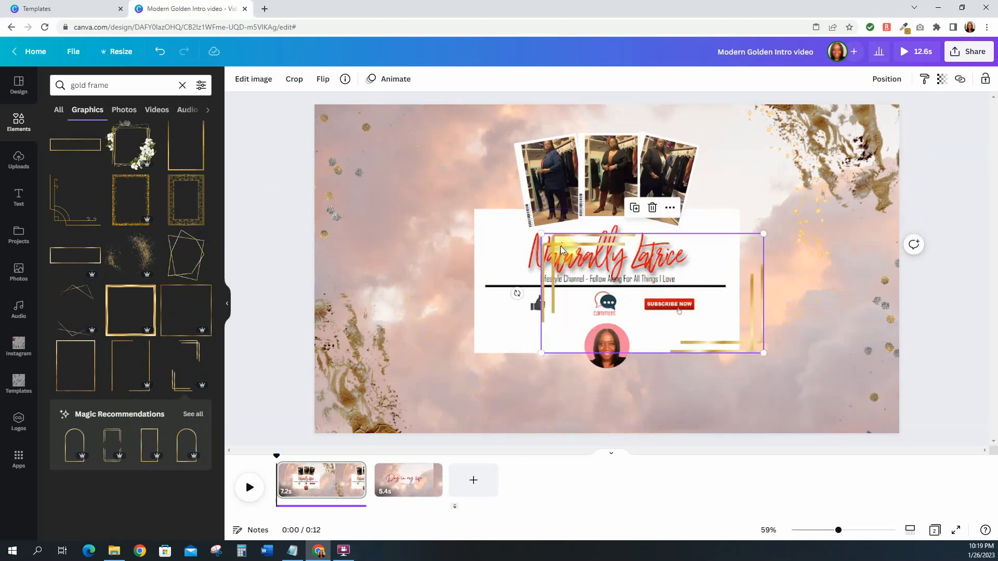
{"action": "left_click_drag", "start_coordinate": [538, 234], "coordinate": [454, 208]}
{"action": "left_click_drag", "start_coordinate": [747, 302], "coordinate": [740, 307]}
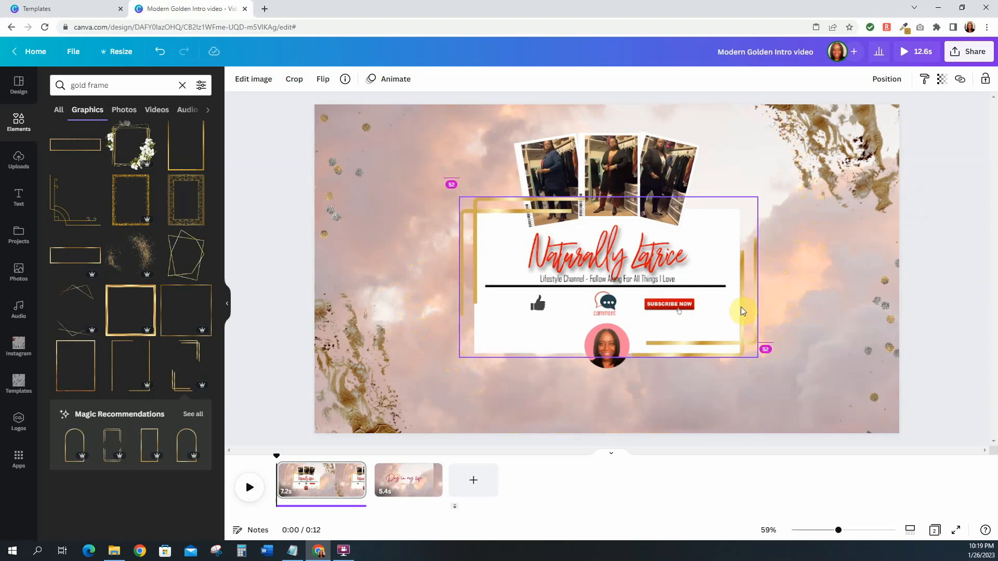
{"action": "left_click", "coordinate": [962, 300]}
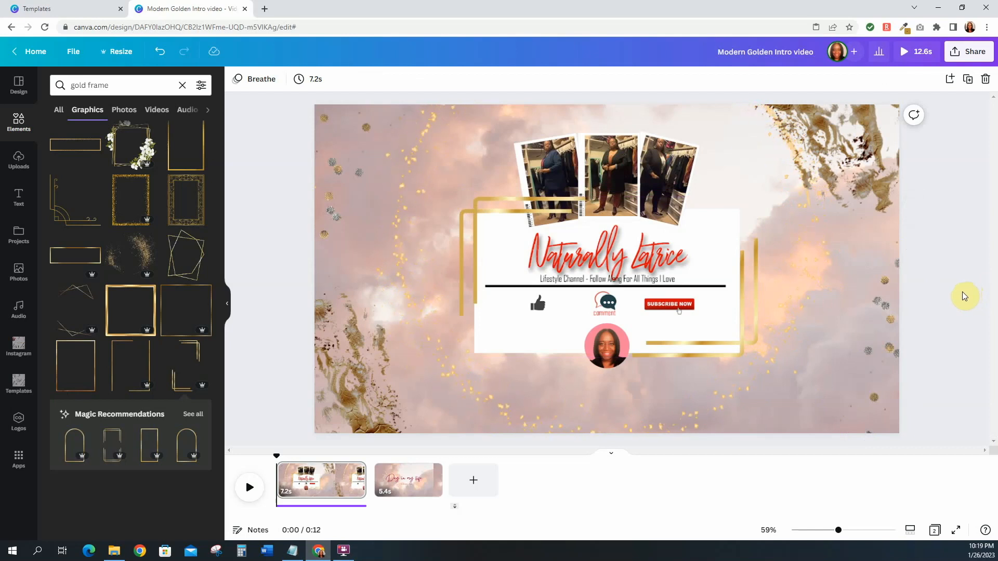
Send the gold double-line corner frame one layer backward so it sits behind the polaroid photos.
{"action": "left_click", "coordinate": [749, 343]}
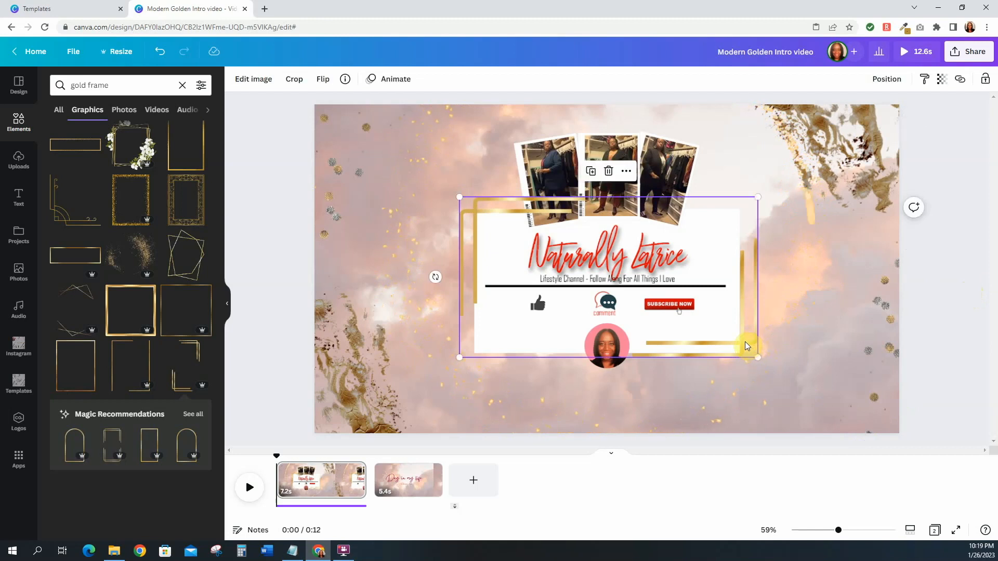
{"action": "left_click", "coordinate": [887, 79]}
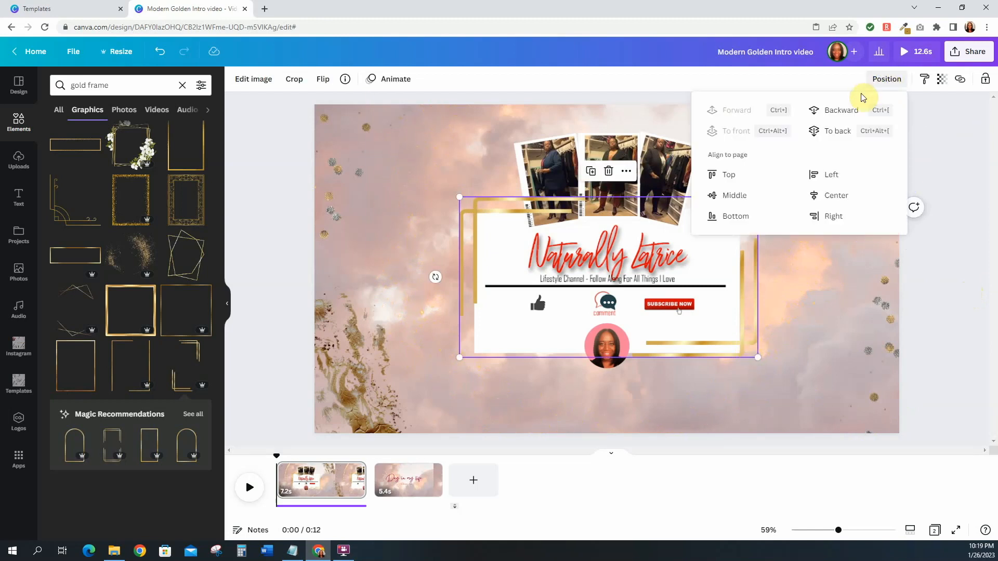
{"action": "left_click", "coordinate": [847, 117]}
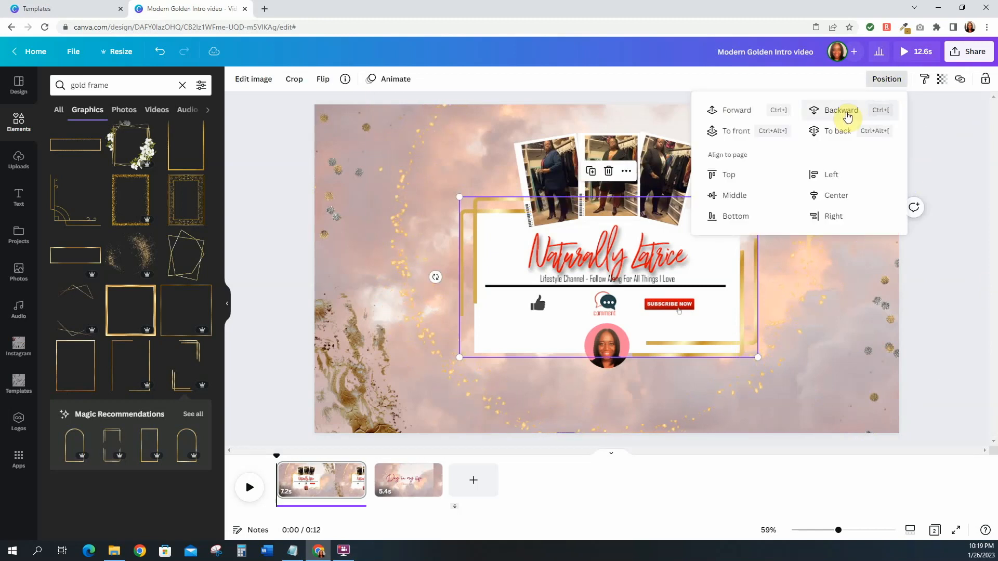
{"action": "left_click", "coordinate": [934, 295]}
{"action": "left_click", "coordinate": [941, 276]}
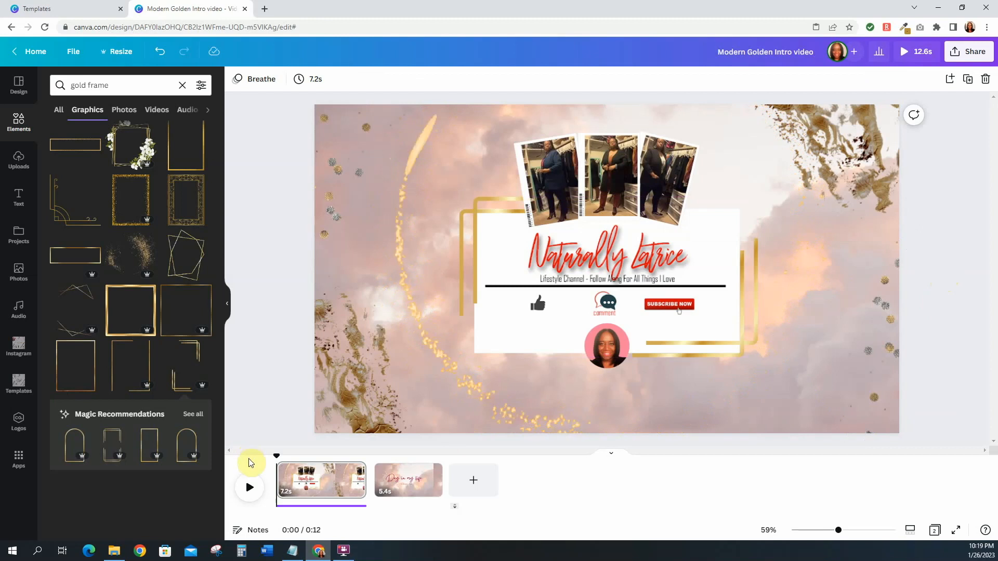
Delete the second page, "Day in my life", and play back the remaining intro page.
{"action": "left_click", "coordinate": [408, 485]}
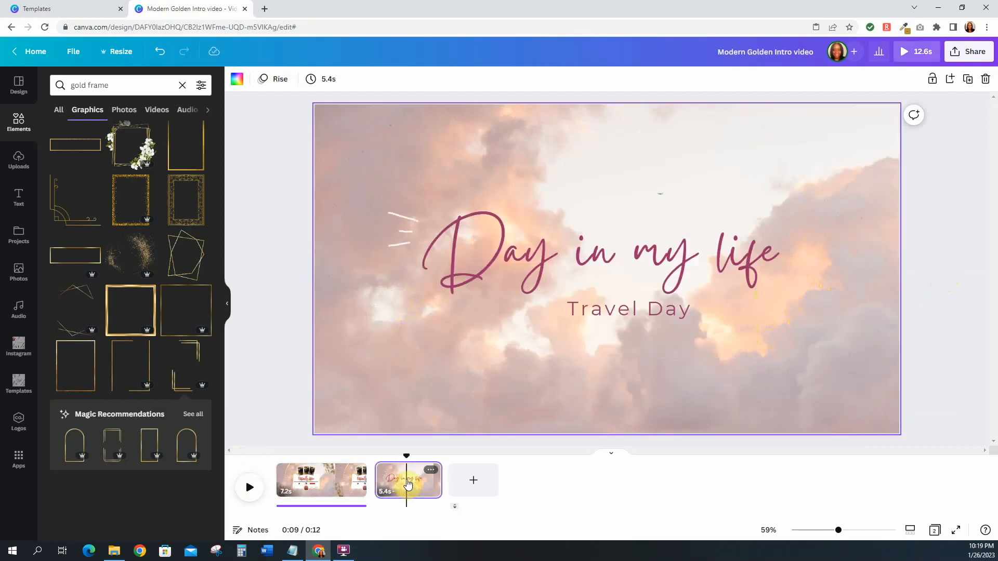
{"action": "left_click", "coordinate": [429, 470]}
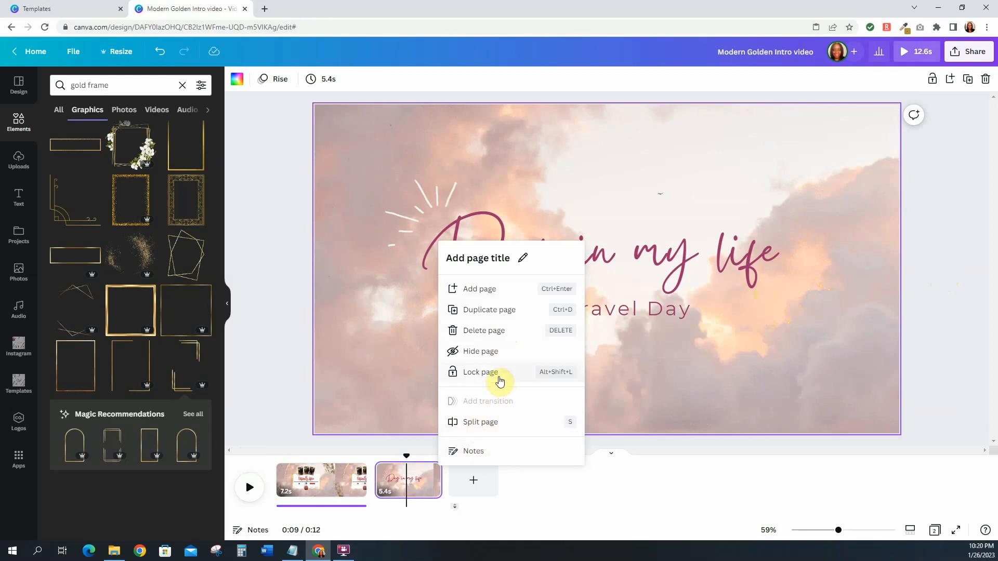
{"action": "left_click", "coordinate": [475, 333]}
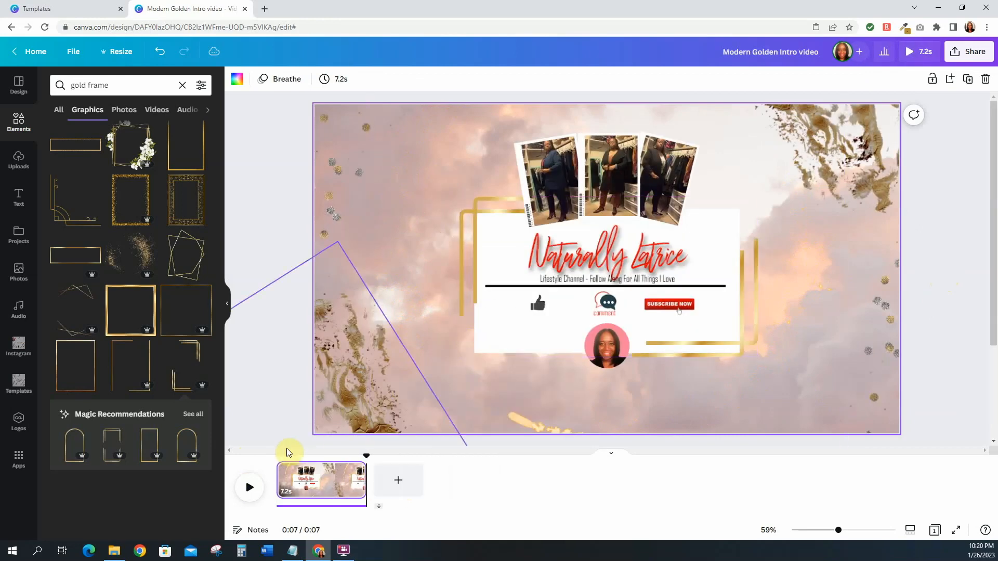
{"action": "left_click", "coordinate": [249, 484]}
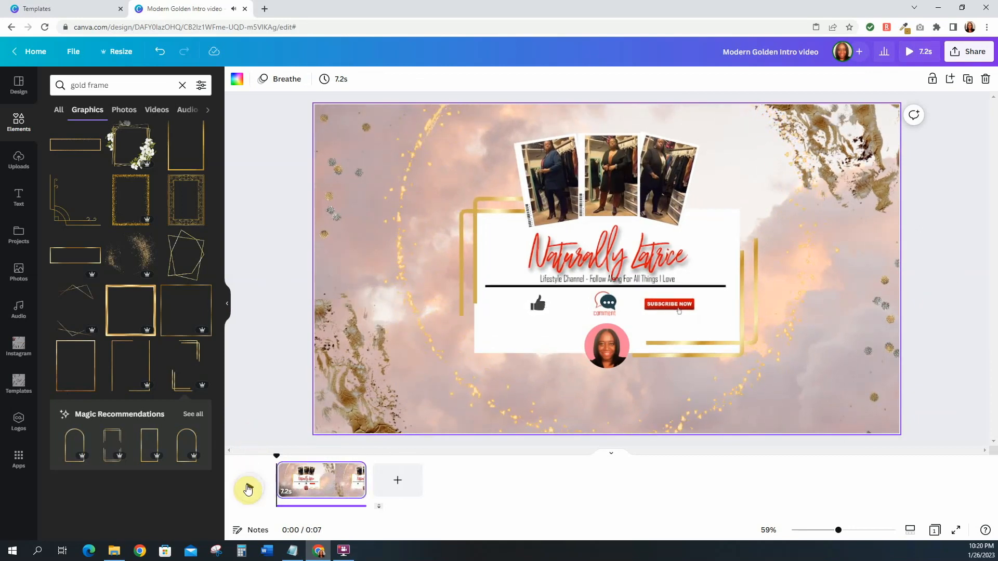
Download the design as an MP4 video in 1080p (HD) quality.
{"action": "left_click", "coordinate": [964, 50]}
{"action": "left_click", "coordinate": [843, 301]}
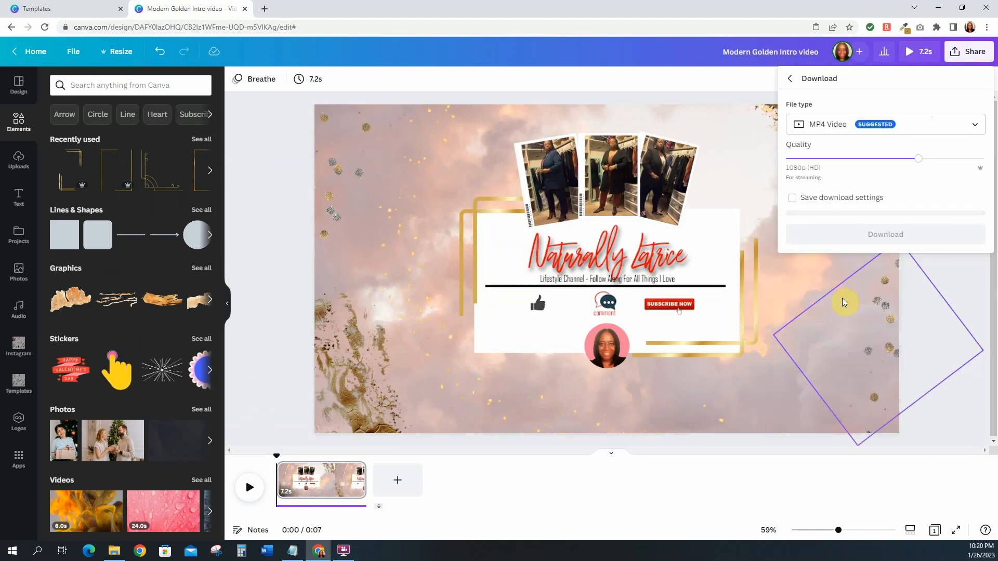
{"action": "left_click", "coordinate": [856, 237]}
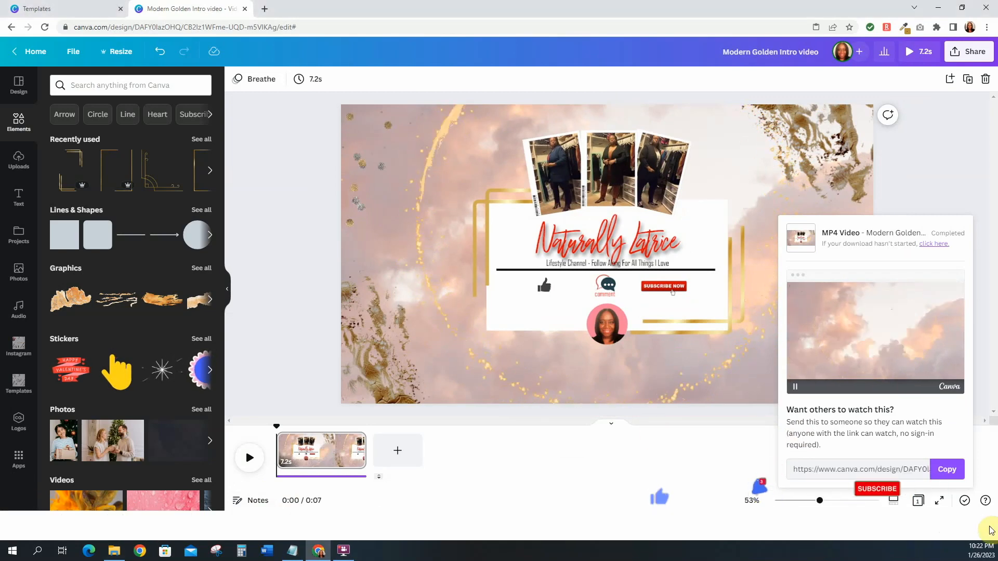
Dismiss the download notices and replay the downloaded Modern Golden Intro video in the media player.
{"action": "left_click", "coordinate": [989, 526]}
{"action": "left_click", "coordinate": [958, 222]}
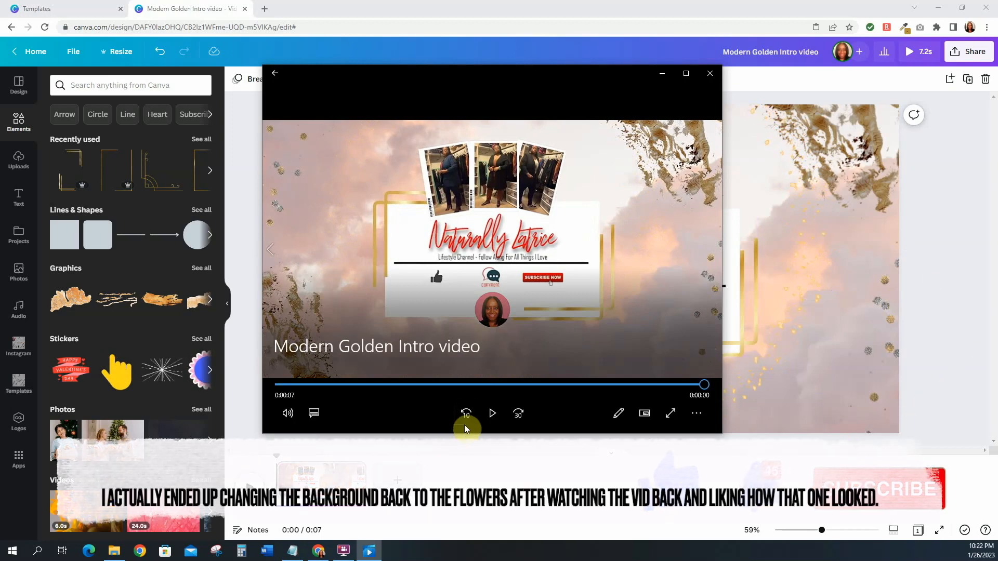
{"action": "left_click", "coordinate": [492, 414]}
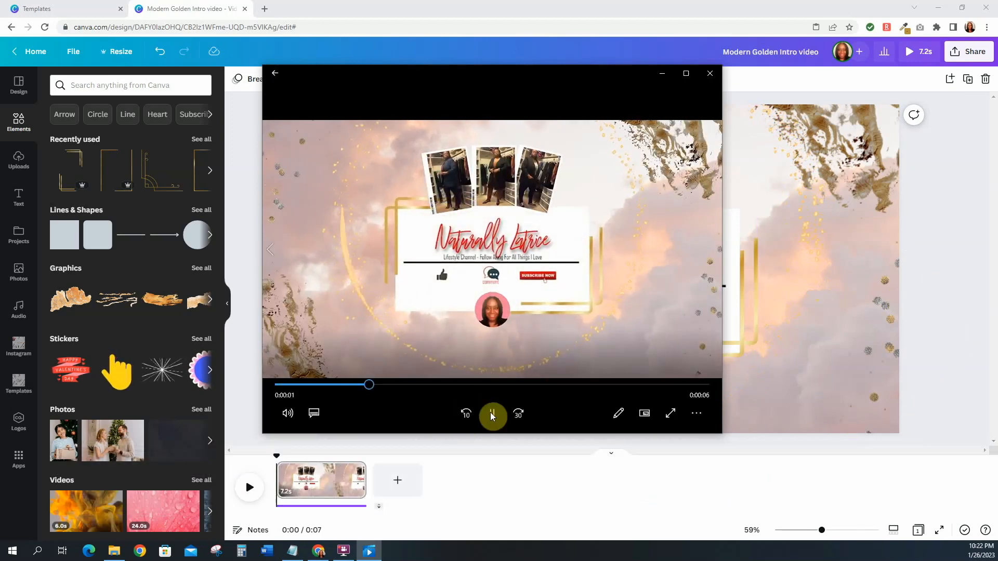